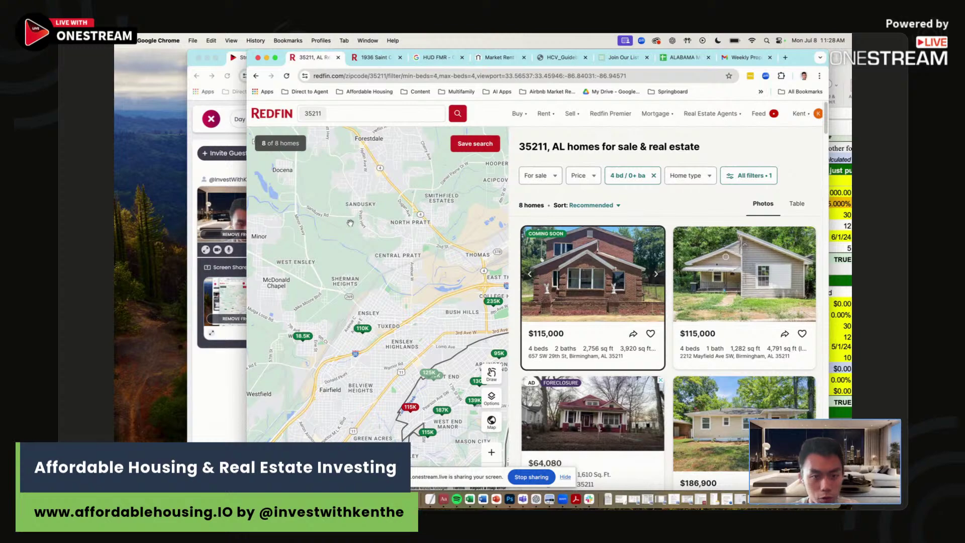
Examine where the four-bedroom homes for sale lie on the 35211 map around Birmingham
scroll(344, 186, down, 5)
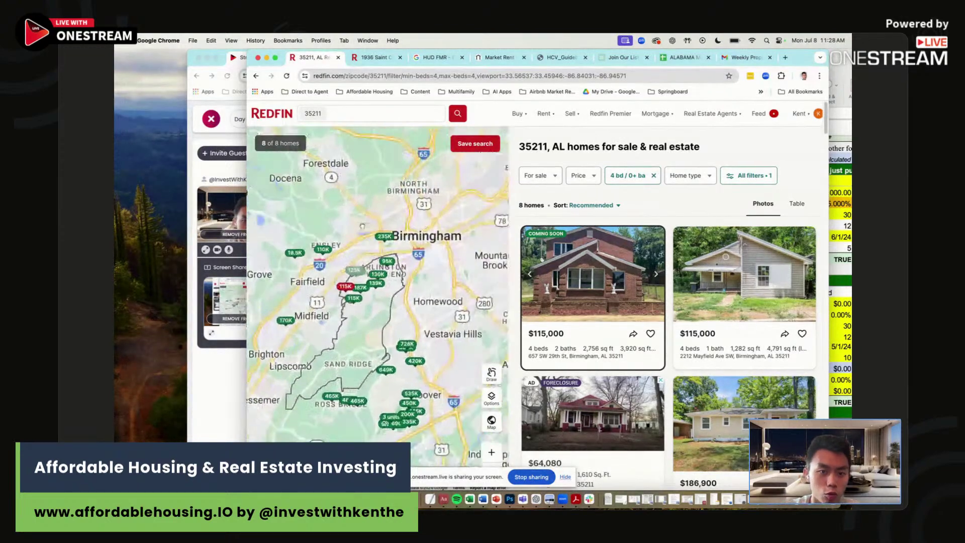
scroll(349, 219, up, 5)
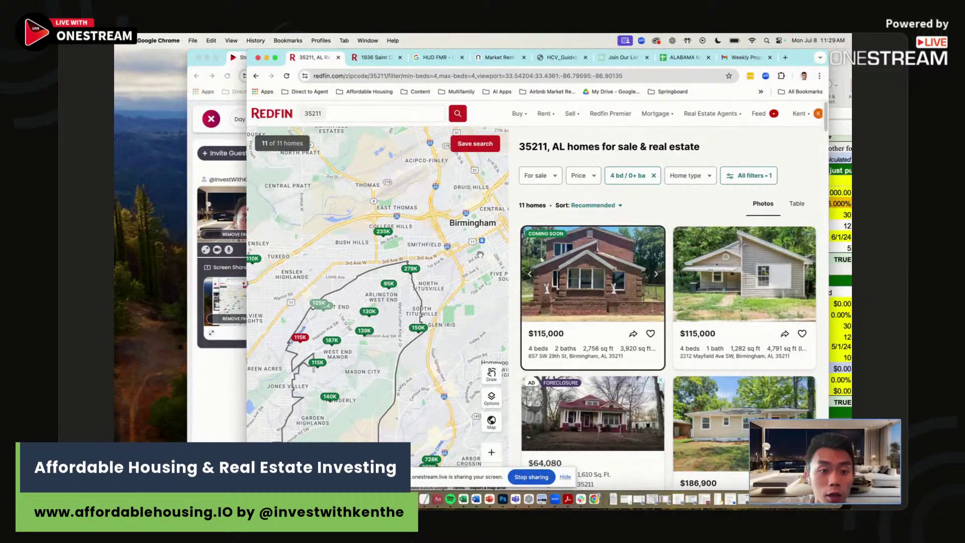
scroll(377, 347, up, 2)
drag(370, 342, 469, 315)
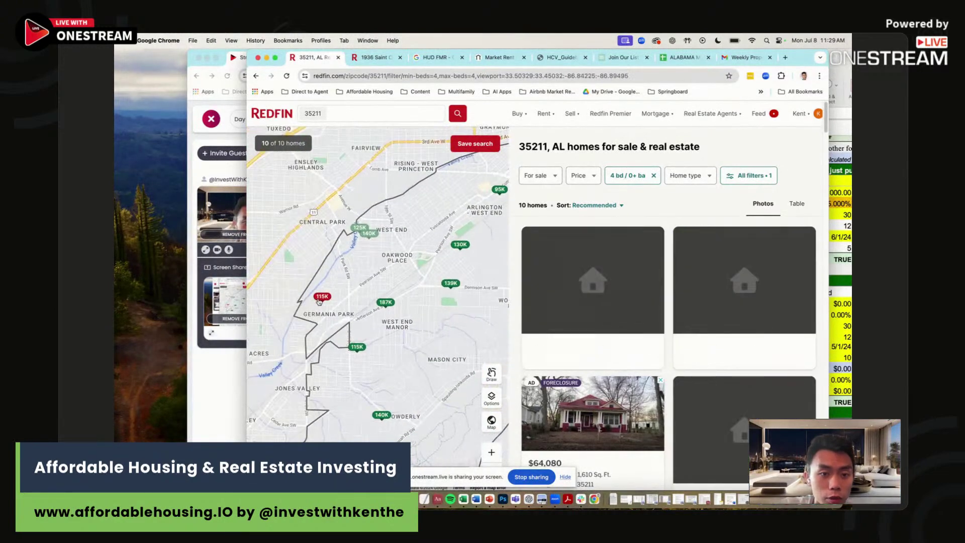
Open the $125,000 four-bedroom listing and review its address and headline details
click(376, 62)
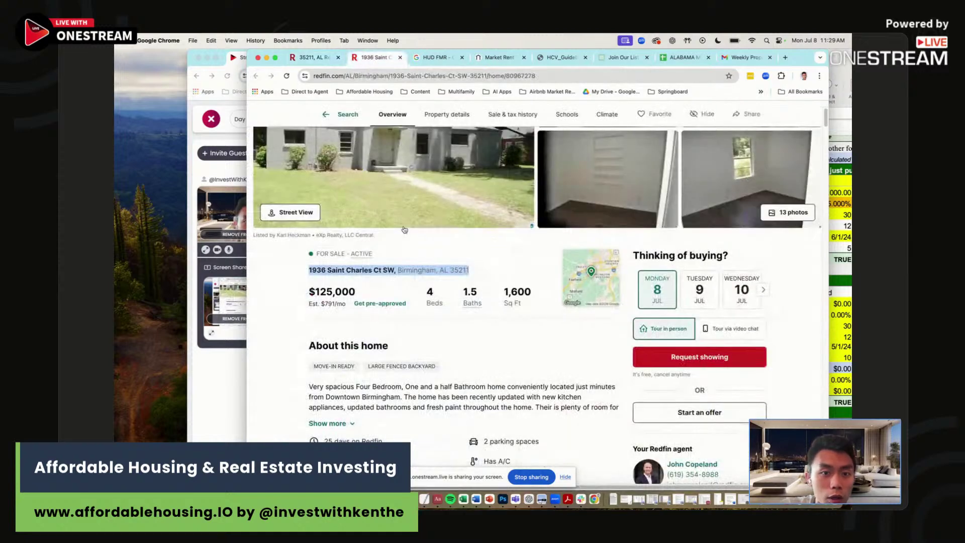
scroll(414, 309, up, 5)
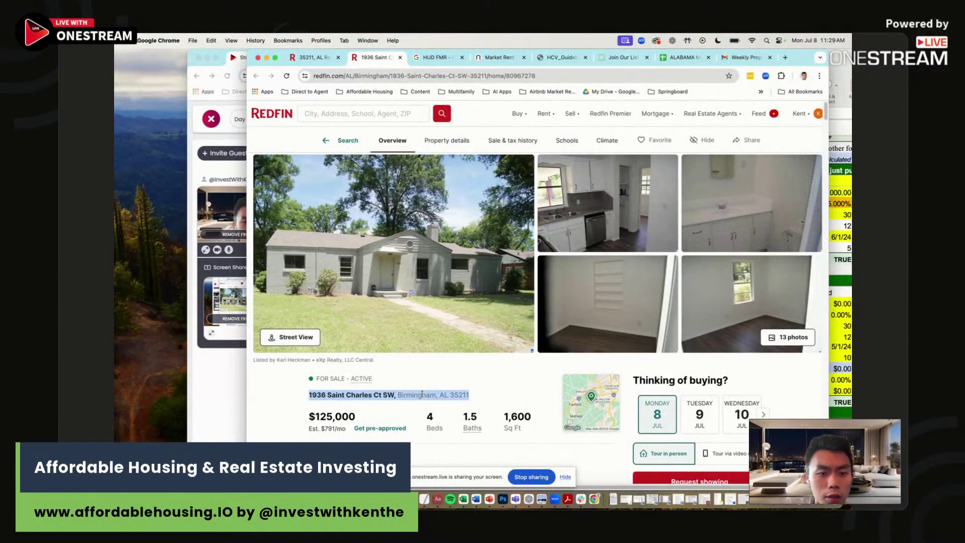
click(320, 392)
drag(309, 400, 405, 397)
click(383, 396)
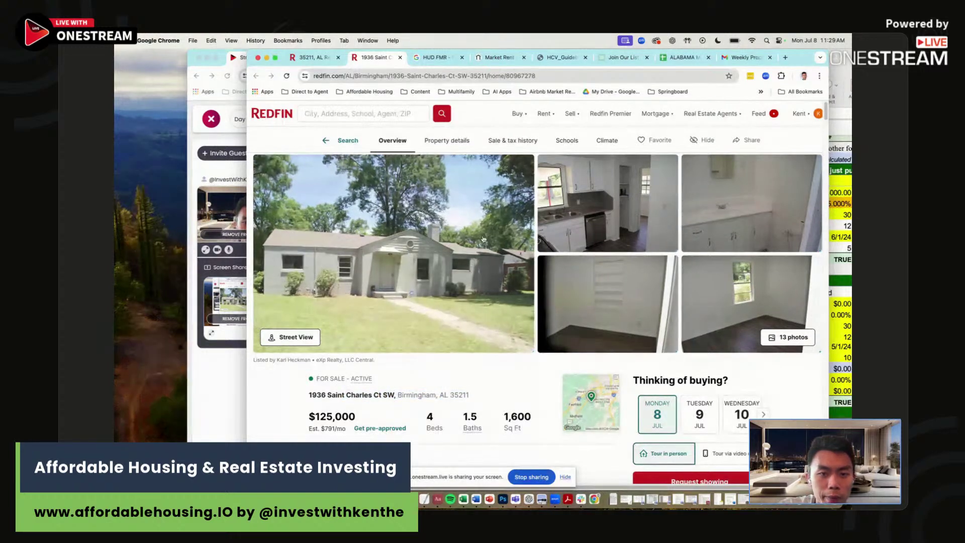
Look through the home's photo gallery, enlarge the photo of the bedroom with the open closet, and close the gallery
click(428, 302)
scroll(492, 301, down, 5)
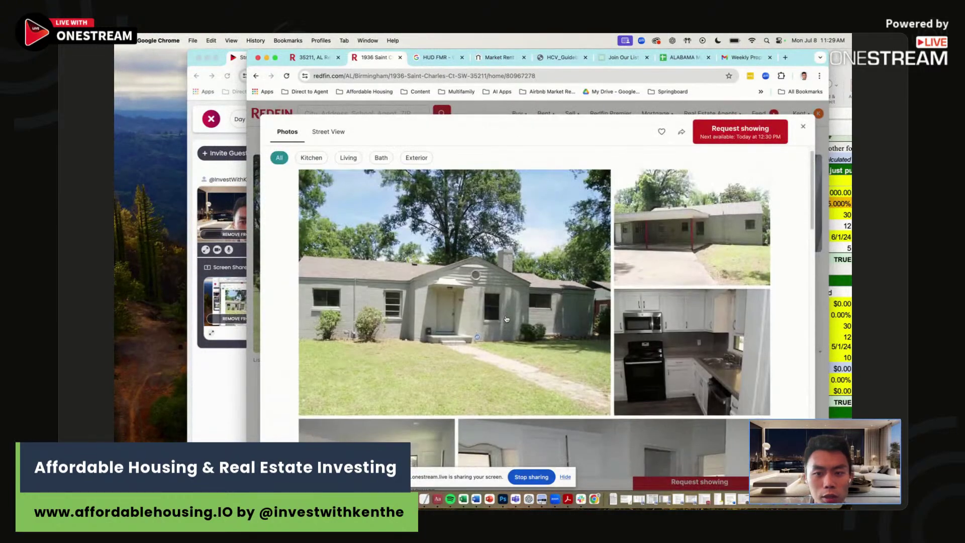
scroll(506, 320, down, 10)
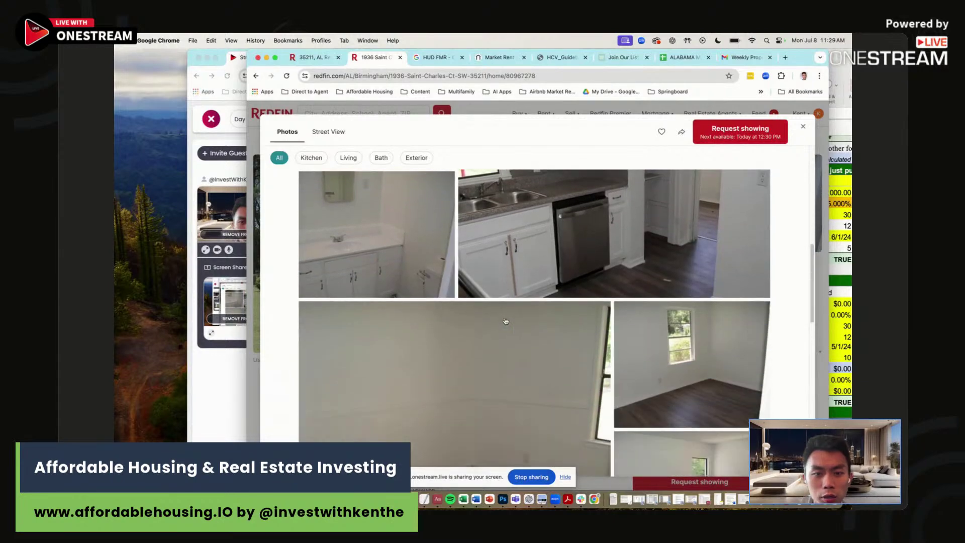
scroll(505, 321, down, 10)
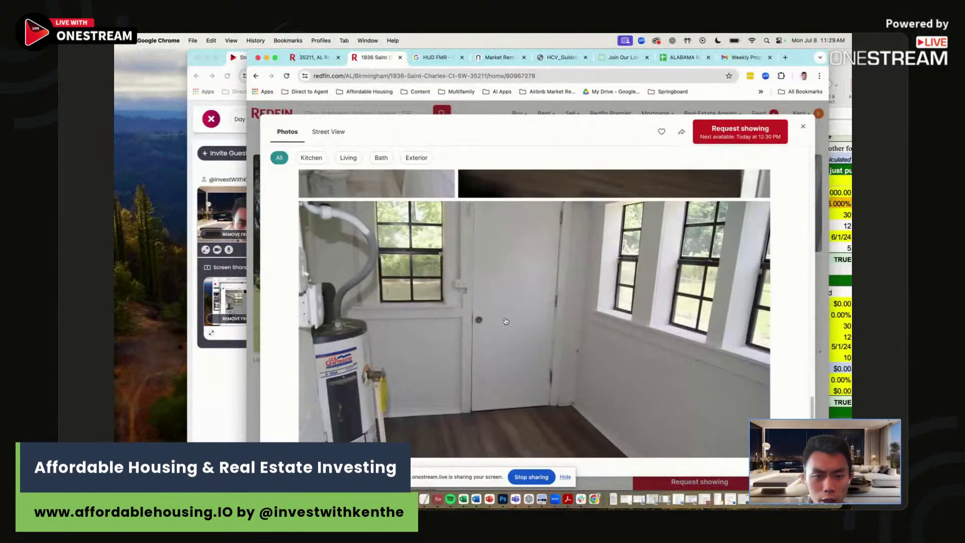
scroll(506, 321, up, 10)
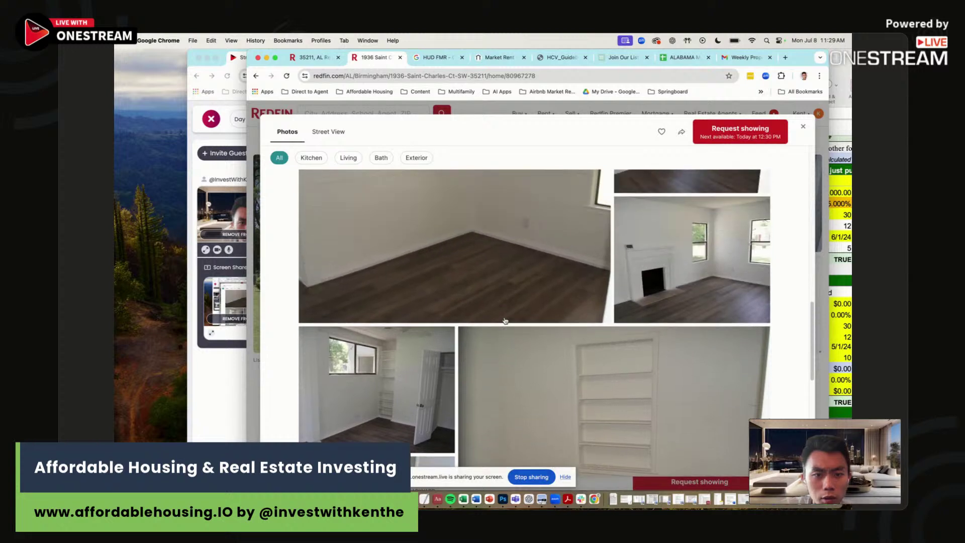
click(399, 380)
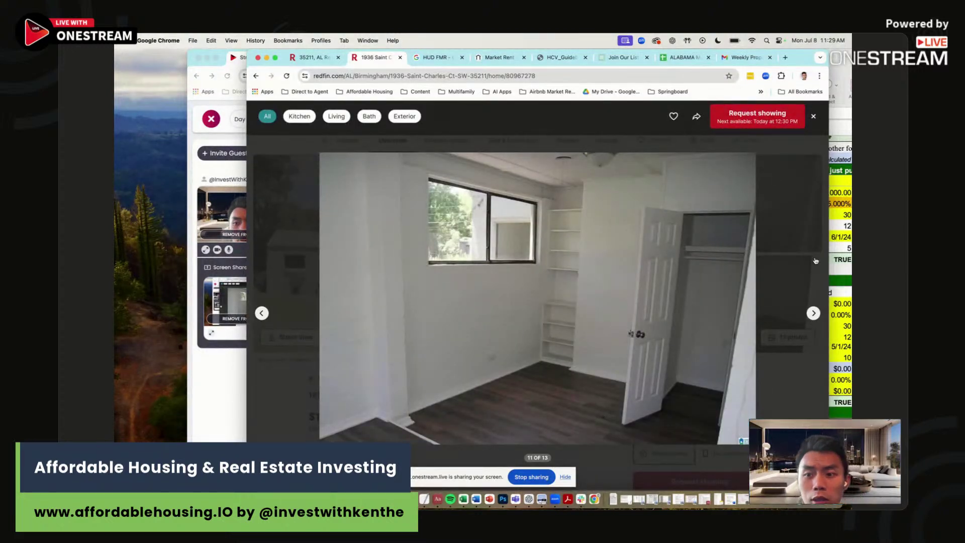
click(814, 116)
scroll(537, 275, up, 10)
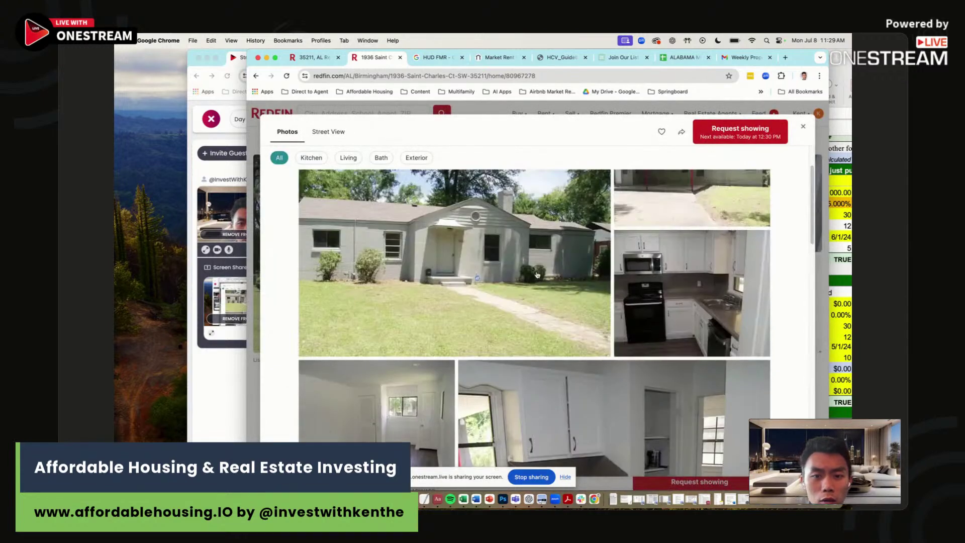
click(802, 127)
Expand the "About this home" description and read about the home's updates, parking and surroundings
scroll(537, 275, down, 3)
drag(354, 352, 487, 403)
click(327, 389)
click(472, 384)
click(483, 412)
click(465, 382)
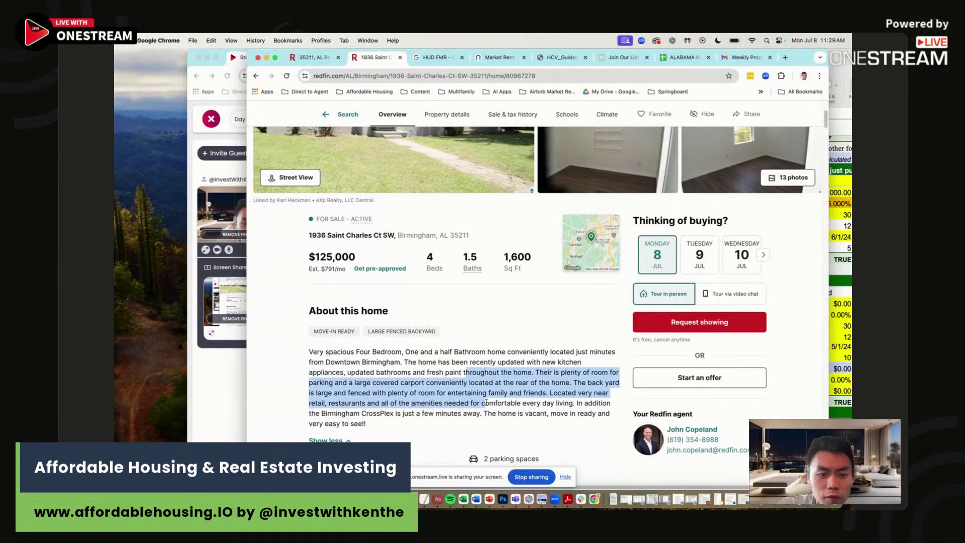
scroll(508, 375, up, 3)
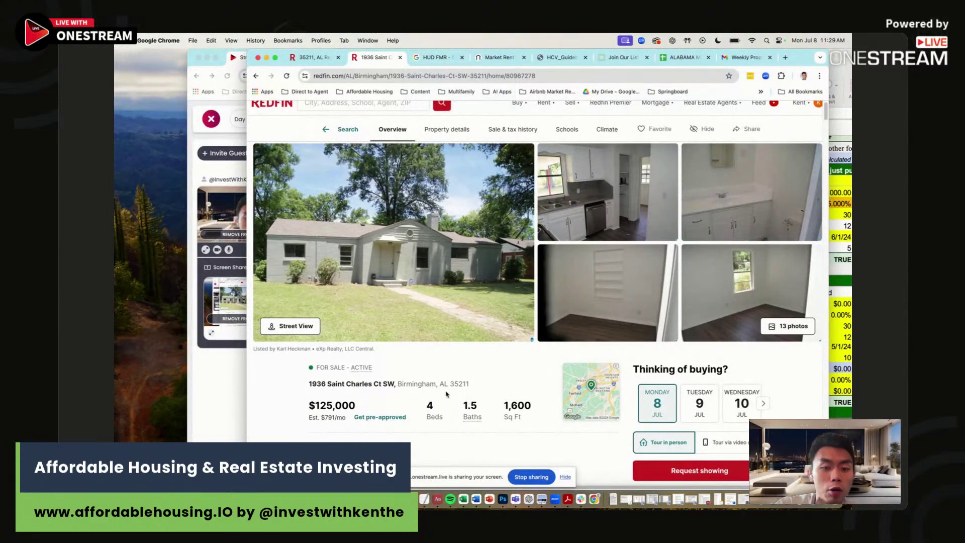
Search the listing page for "county" to find which county the property is in
key(super+f)
text(county)
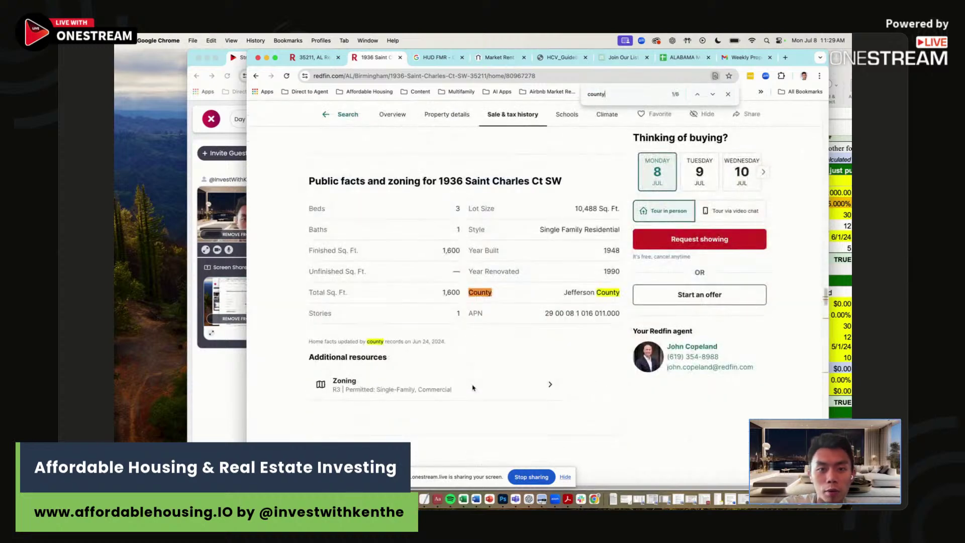
key(Return)
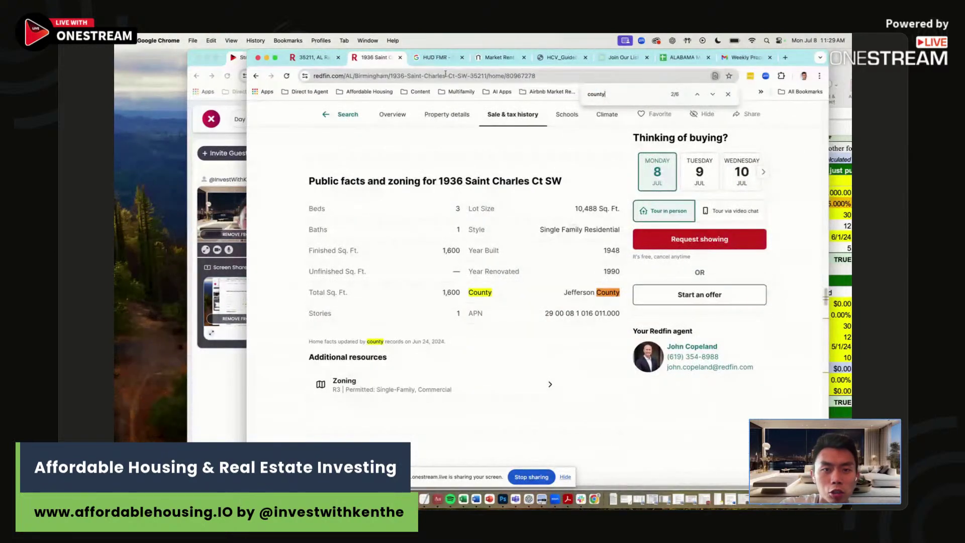
Open HUD's FY2024 Small Area FMR lookup through the Fair Market Rents result of the HUD FMR search
click(435, 57)
click(558, 325)
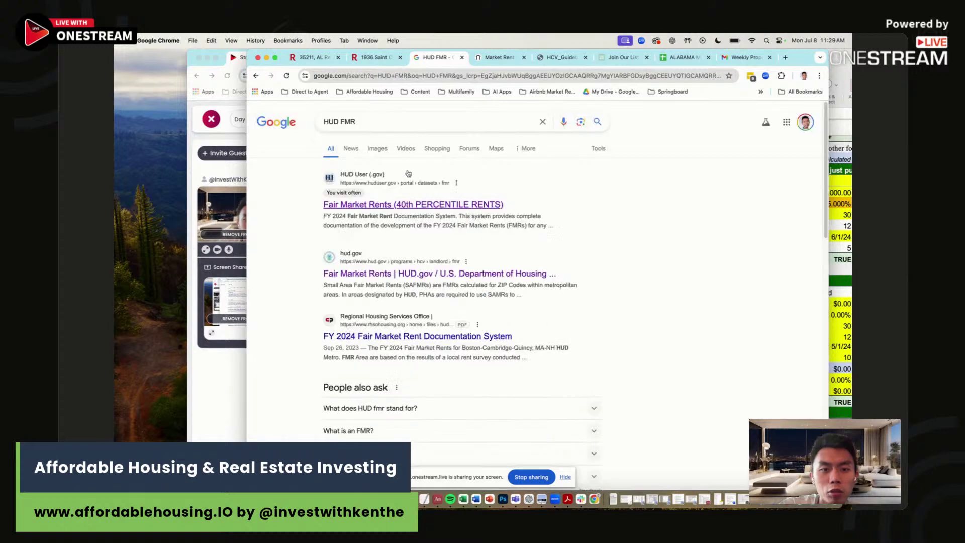
click(367, 117)
key(super+a)
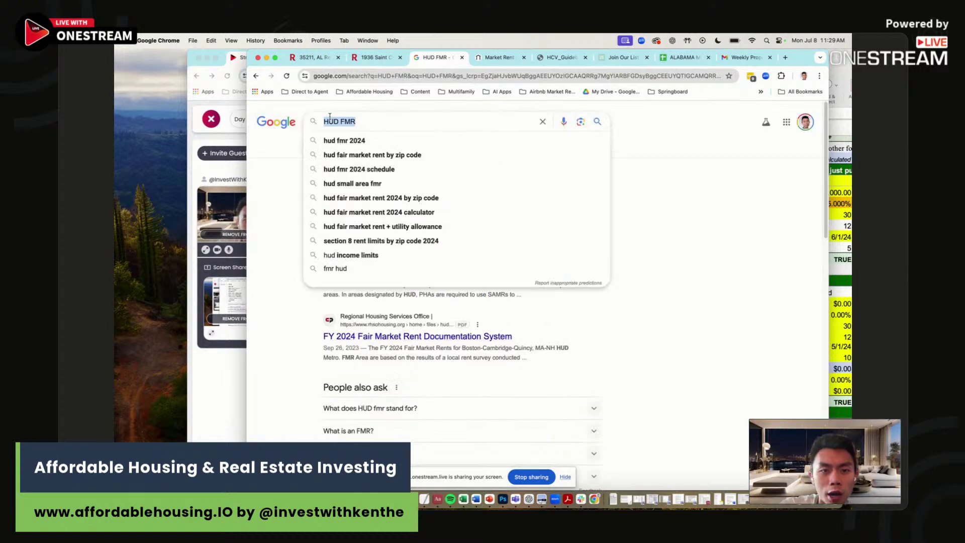
click(265, 189)
click(403, 205)
scroll(392, 251, down, 10)
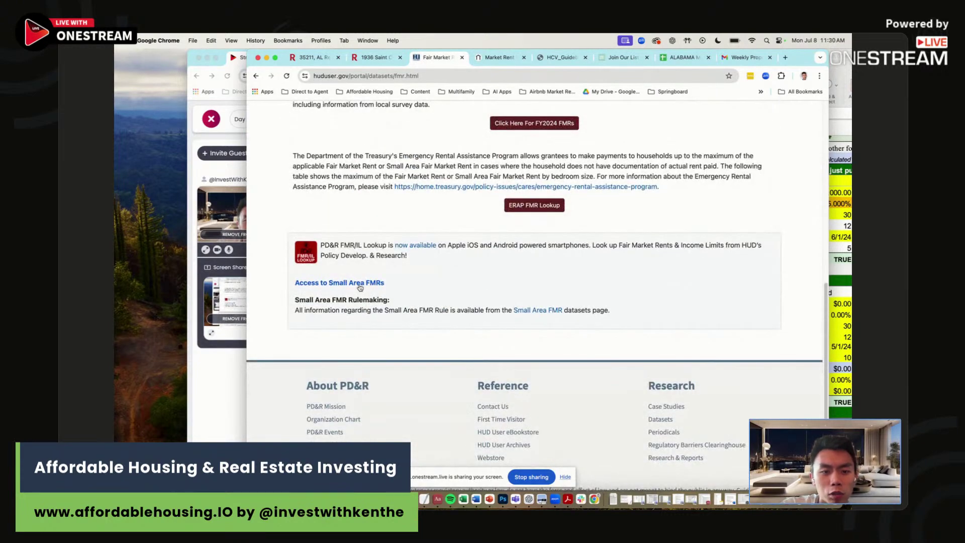
click(359, 283)
scroll(440, 285, down, 3)
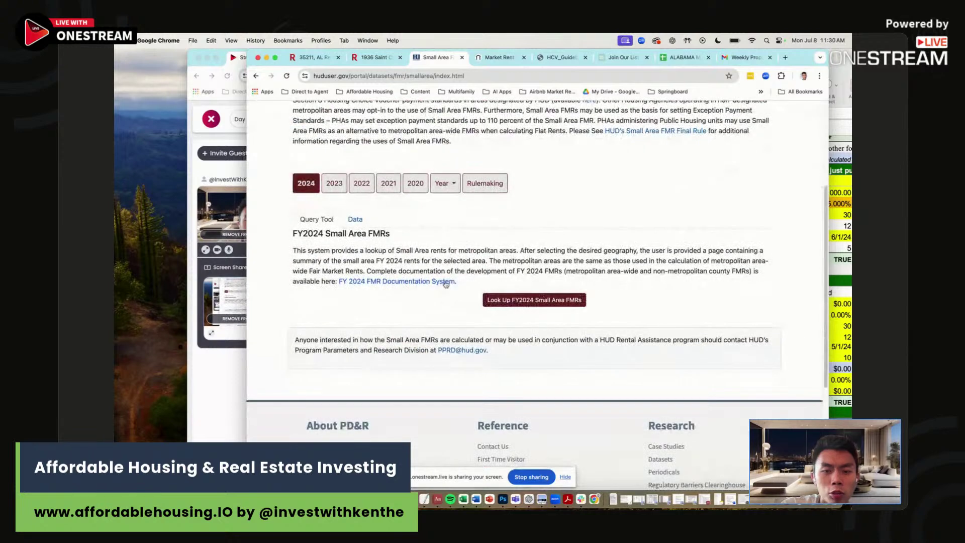
click(528, 300)
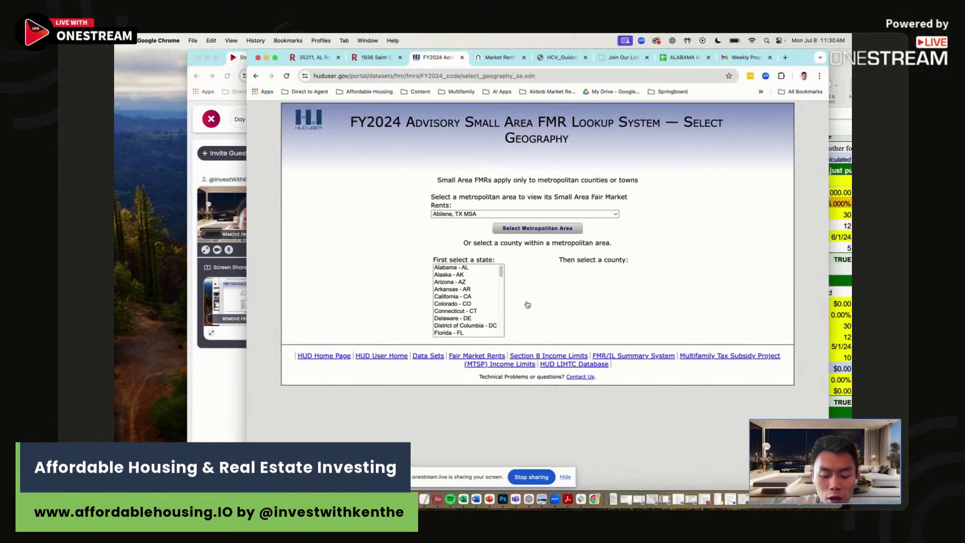
Look up the FY2024 Small Area FMRs for Jefferson County, Alabama, checking the county against the listing
click(451, 267)
click(583, 304)
click(375, 57)
click(436, 57)
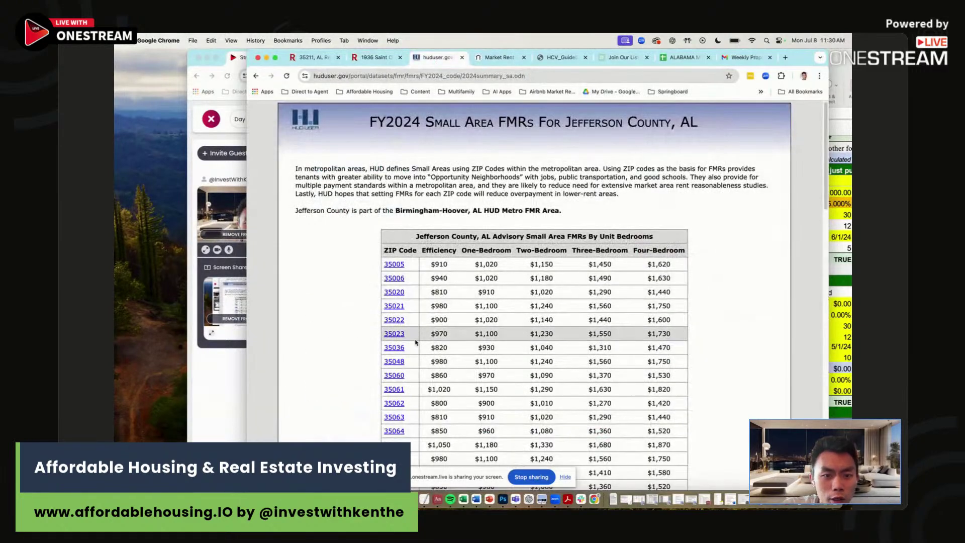
Find ZIP code 35211 in the FMR table and highlight its four-bedroom rent
scroll(416, 353, down, 6)
scroll(416, 353, down, 5)
drag(425, 310, 647, 310)
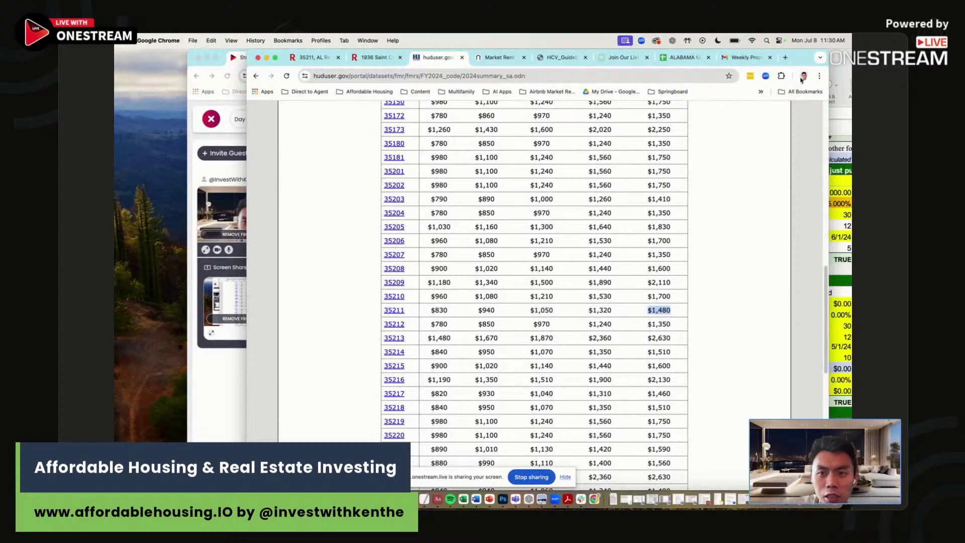
Recheck the price and bedroom details on the property listing and return to the FMR table
click(376, 57)
scroll(497, 308, up, 10)
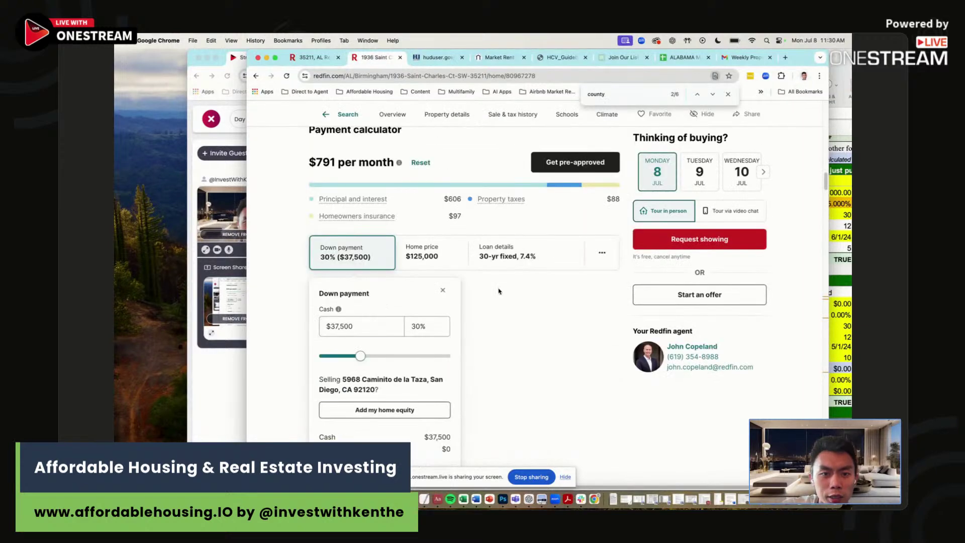
scroll(496, 308, up, 10)
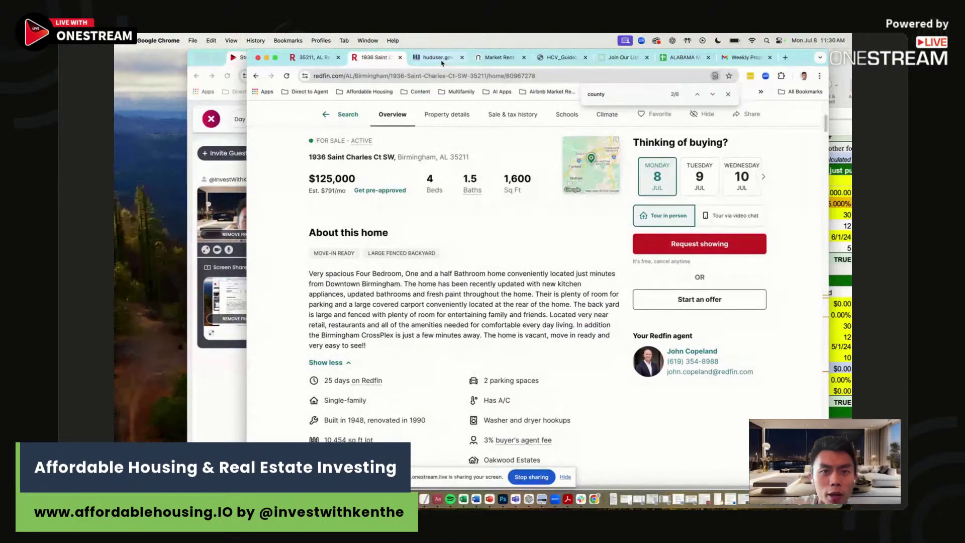
click(438, 58)
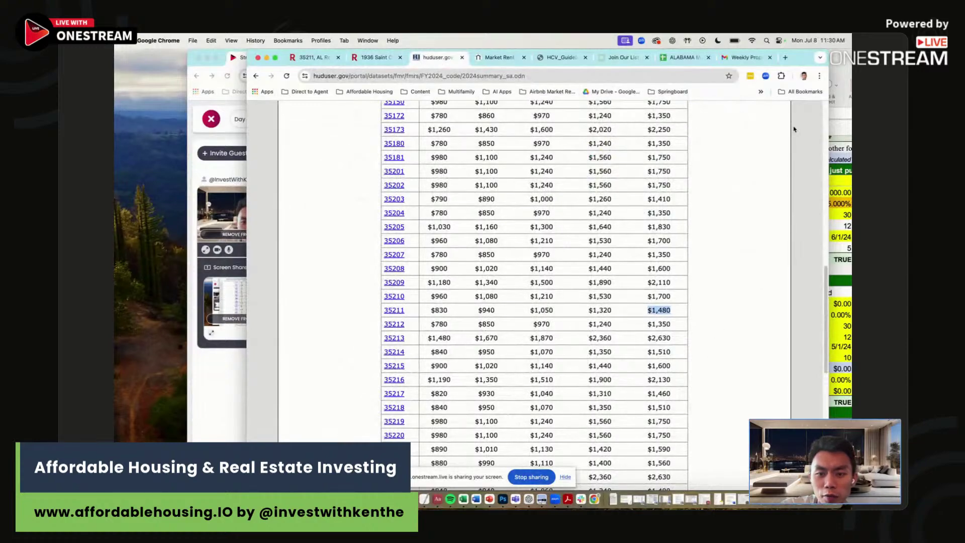
Switch to the Section 8 analysis workbook in Excel and enter 1480 as the 4 bed SAFMR rent
drag(800, 59, 685, 59)
click(754, 118)
scroll(482, 359, down, 5)
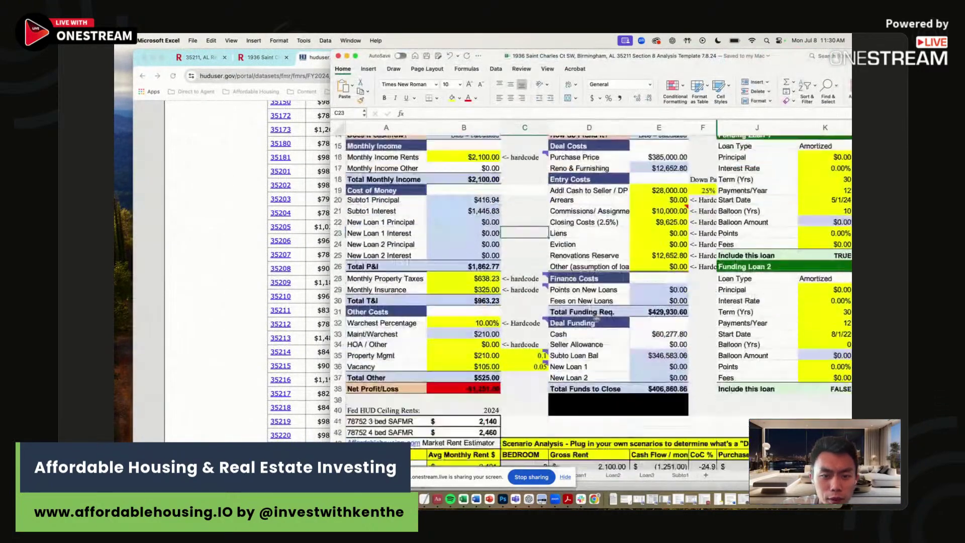
click(473, 373)
text(1480)
key(Return)
Check the three-bedroom rent in the HUD table and enter 1320 as the 3 bed SAFMR rent
key(Up)
key(Up)
key(super+Tab)
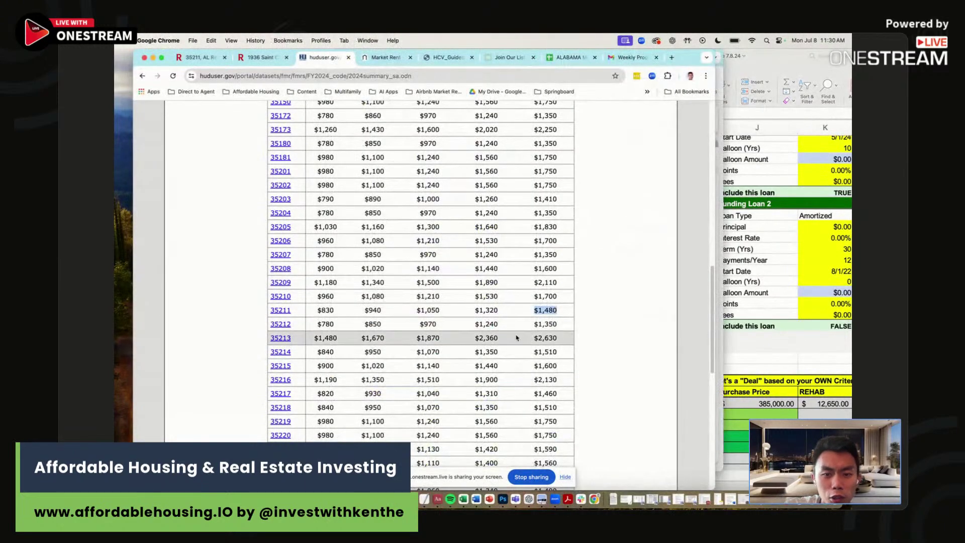
key(super+Tab)
text(1320)
key(Return)
Relabel the two HUD ceiling rent rows as "35211 3 bed SAFMR" and "35211 4 bed SAFMR"
key(Left)
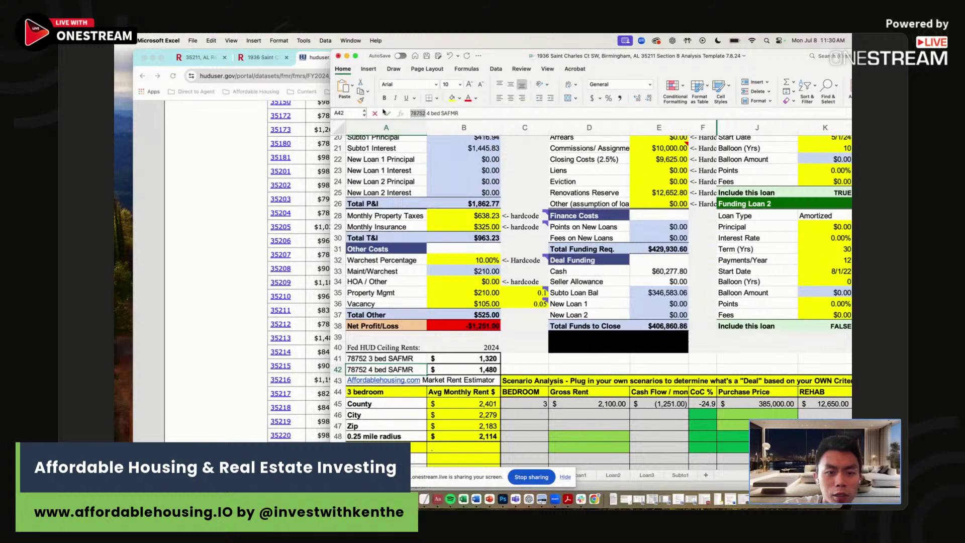
text(35211)
key(Return)
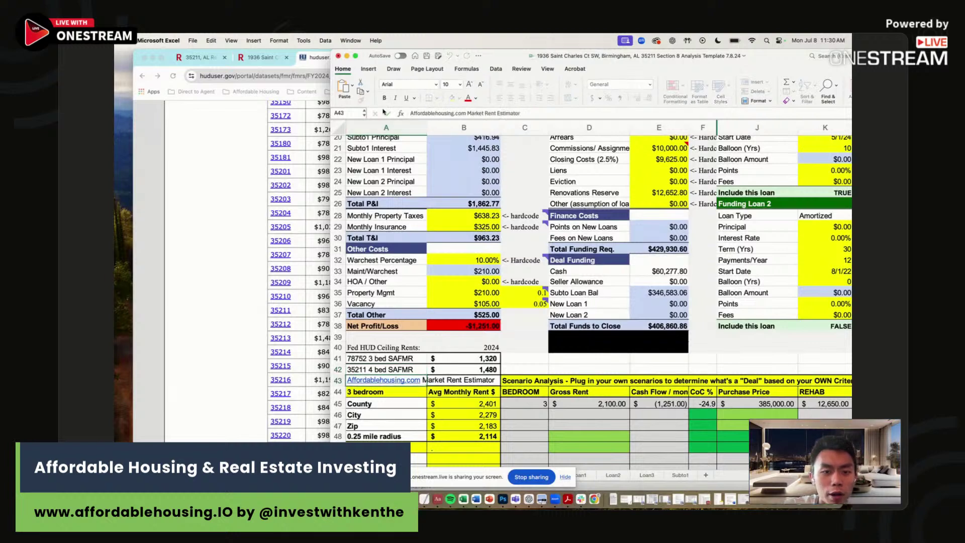
key(Up)
key(super+c)
key(Up)
key(super+v)
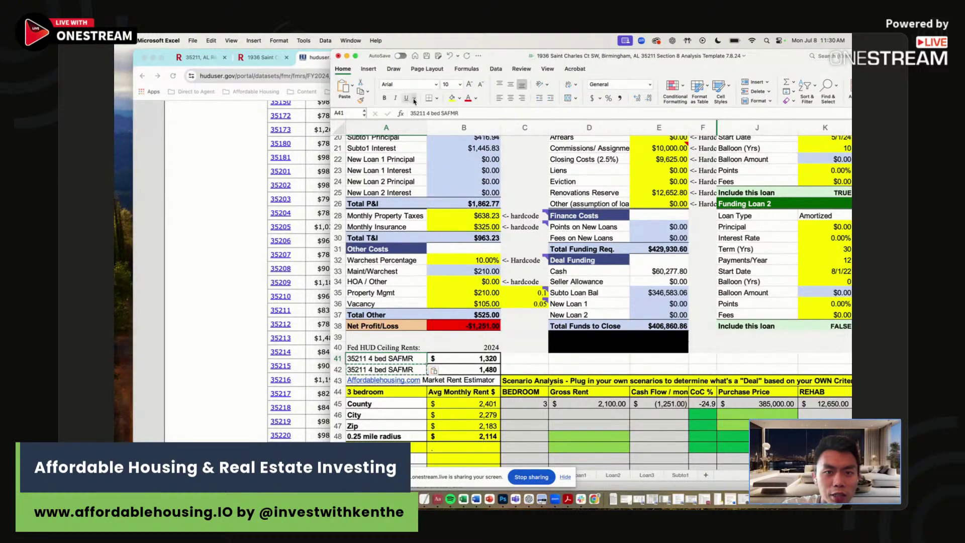
click(429, 113)
key(BackSpace)
text(3)
key(Tab)
Clear the average monthly rents for County, City, Zip and 0.25 mile radius in the market rent estimator block
click(517, 349)
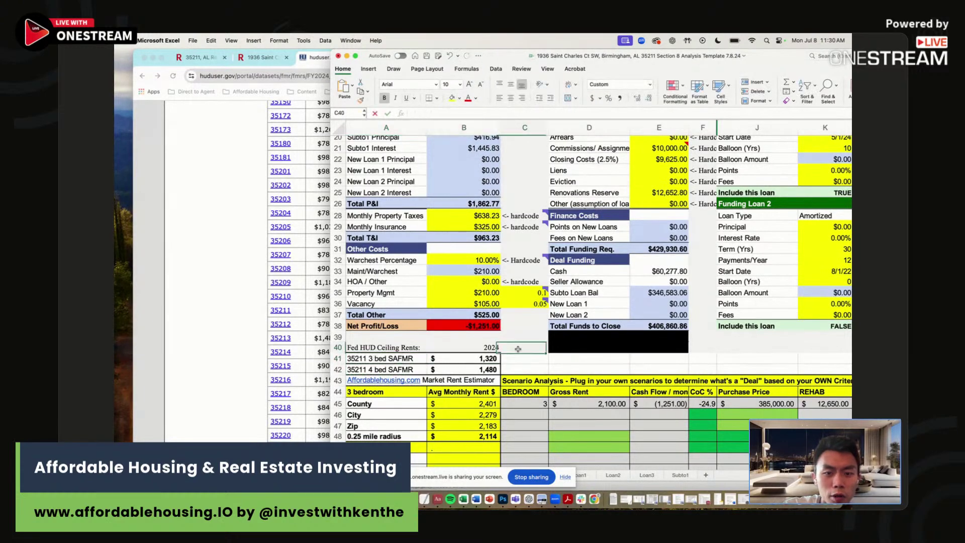
scroll(518, 349, down, 2)
drag(477, 384, 479, 416)
key(Delete)
Switch to Chrome, highlight the four-bedroom rent for 35211, and open the AffordableHousing.com Market Rent Estimator
click(236, 243)
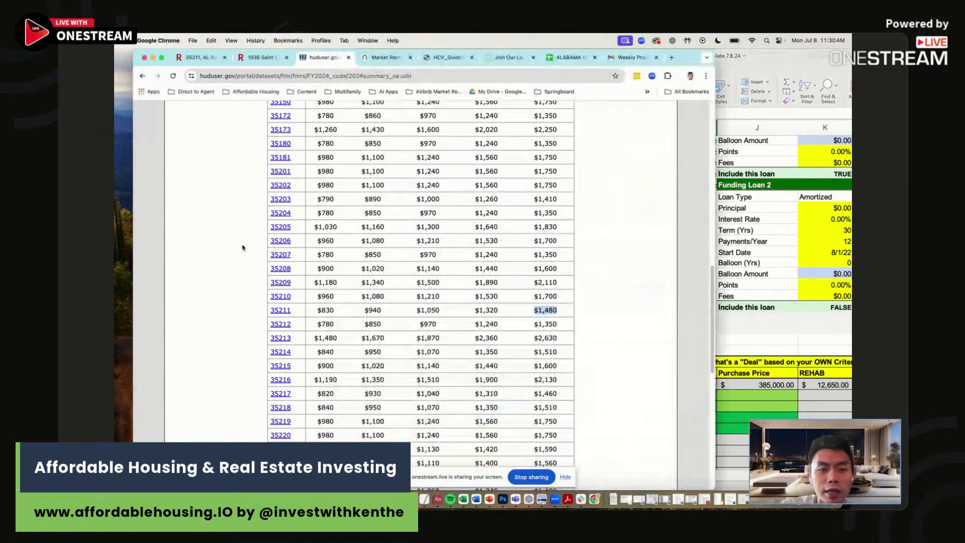
double_click(547, 311)
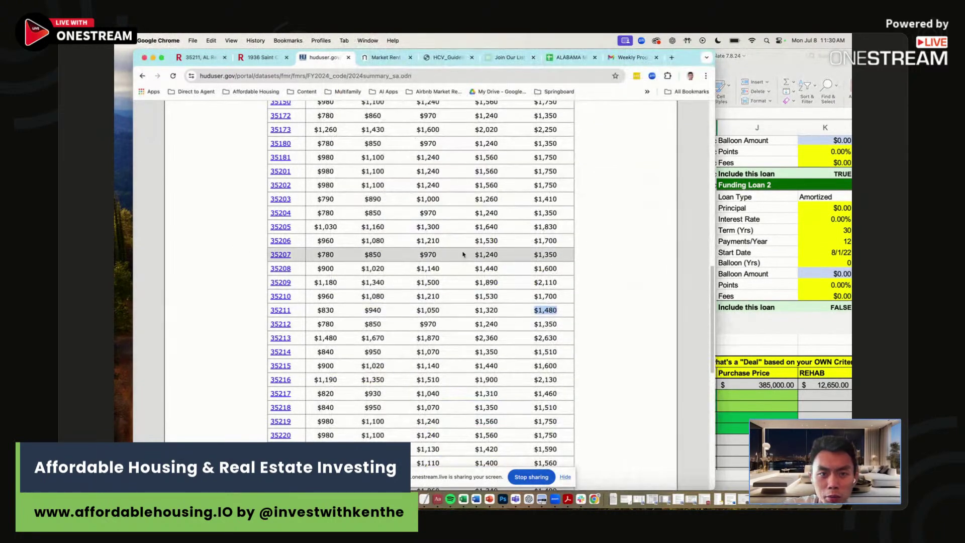
click(386, 57)
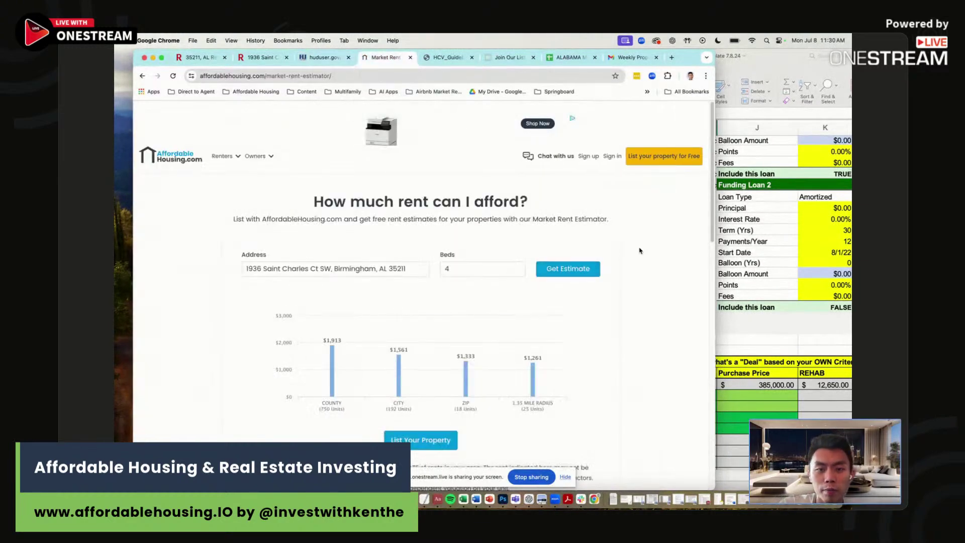
Reposition the browser window beside the Excel workbook and enter 1261 as the four-bedroom average rent for the 0.8 mile radius
drag(688, 58, 819, 60)
mouse_move(383, 163)
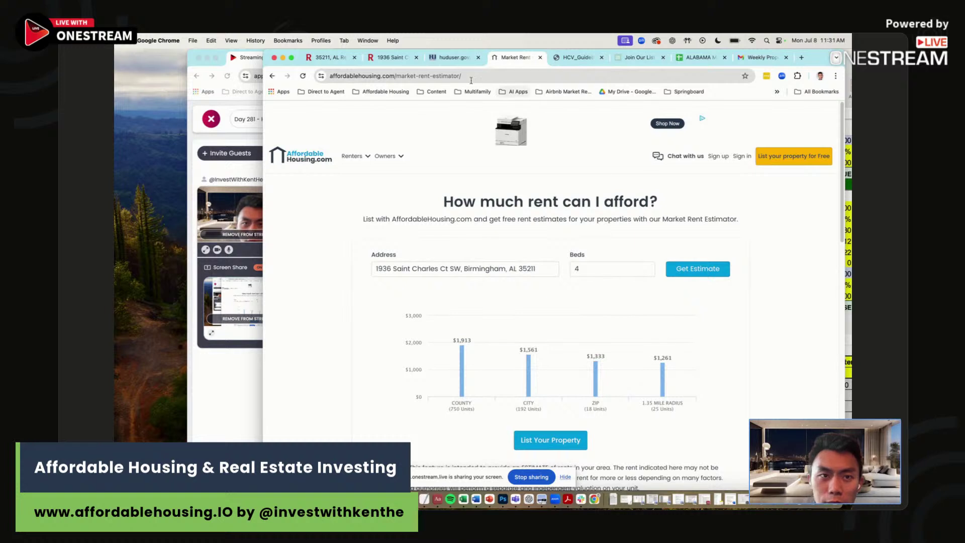
drag(265, 49, 131, 49)
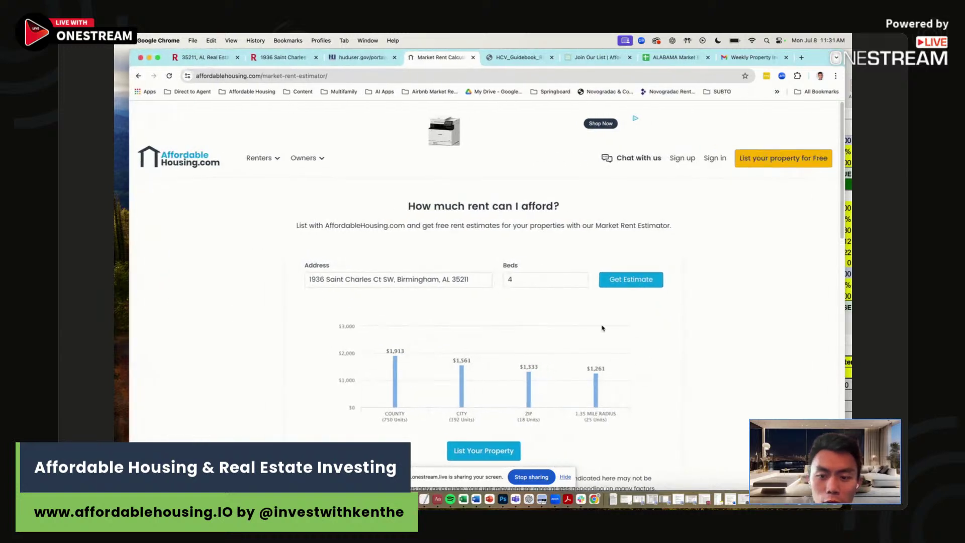
drag(812, 55, 704, 54)
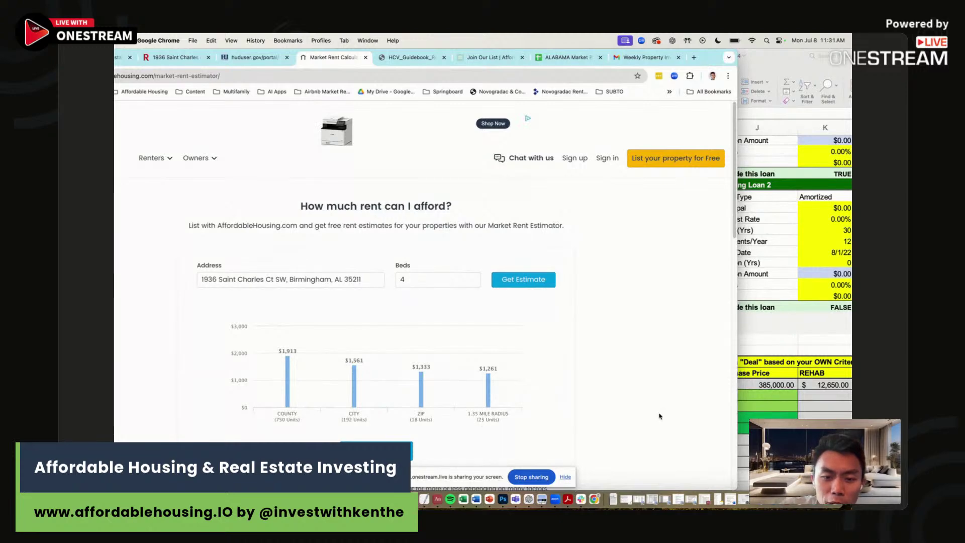
click(796, 320)
scroll(553, 302, down, 2)
click(485, 332)
text(1261)
key(Return)
key(Up)
key(Up)
Set Monthly Income Rents in the cash flow section to 1261
scroll(595, 248, up, 3)
scroll(594, 248, up, 5)
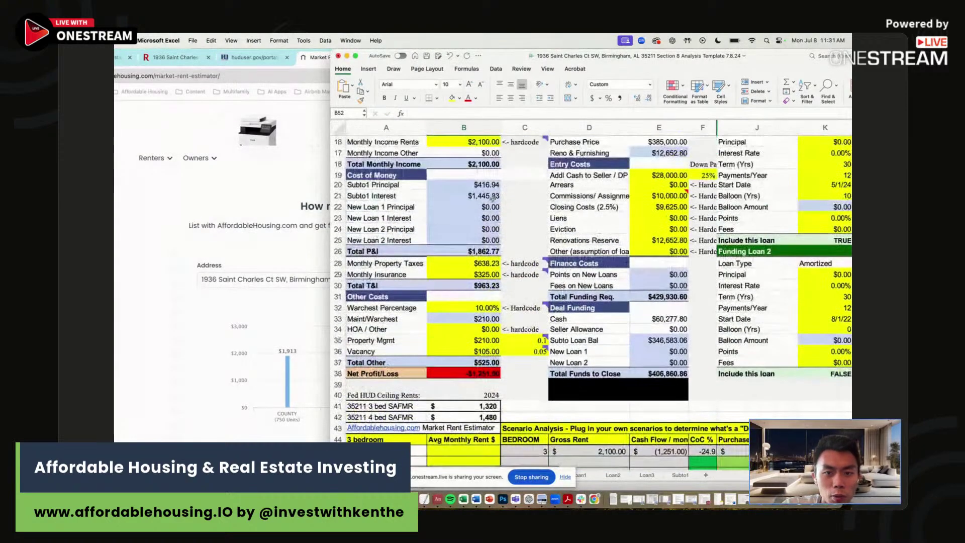
click(481, 202)
text(1261)
key(Return)
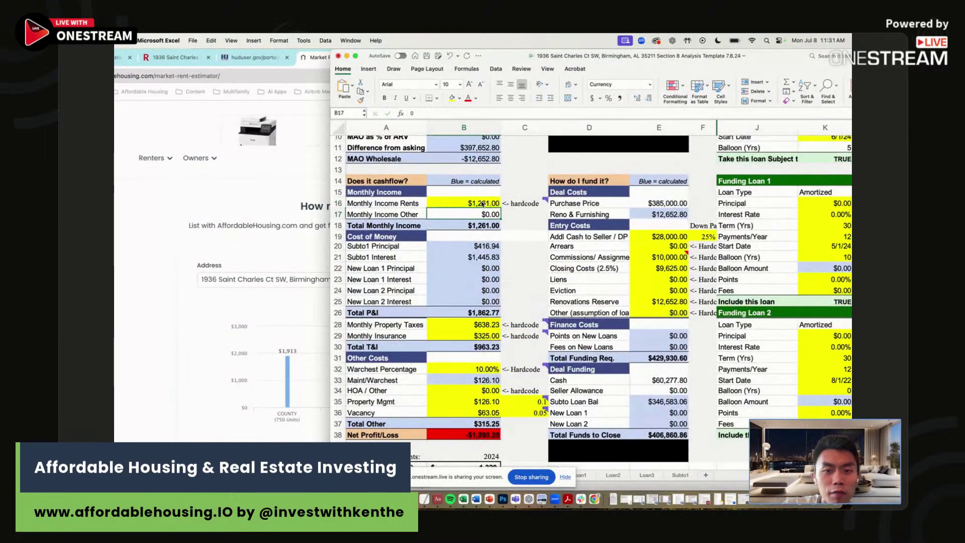
Narrow the workbook window to uncover the rent chart and enter four-bedroom rents of 1333 for Zip, 1561 for City and 1913 for County
scroll(481, 202, down, 4)
drag(330, 196, 468, 195)
scroll(600, 400, down, 2)
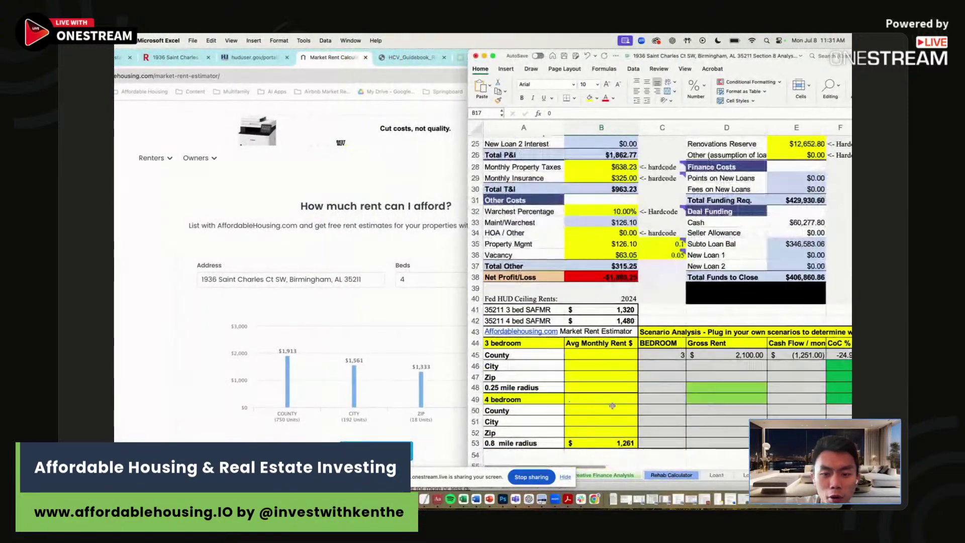
click(627, 431)
text(1333)
key(Return)
key(Up)
key(Up)
text(15)
key(Up)
text(1)
key(Return)
Switch to Chrome and bring the HCV Guidebook Rent Reasonableness PDF into full view
click(440, 196)
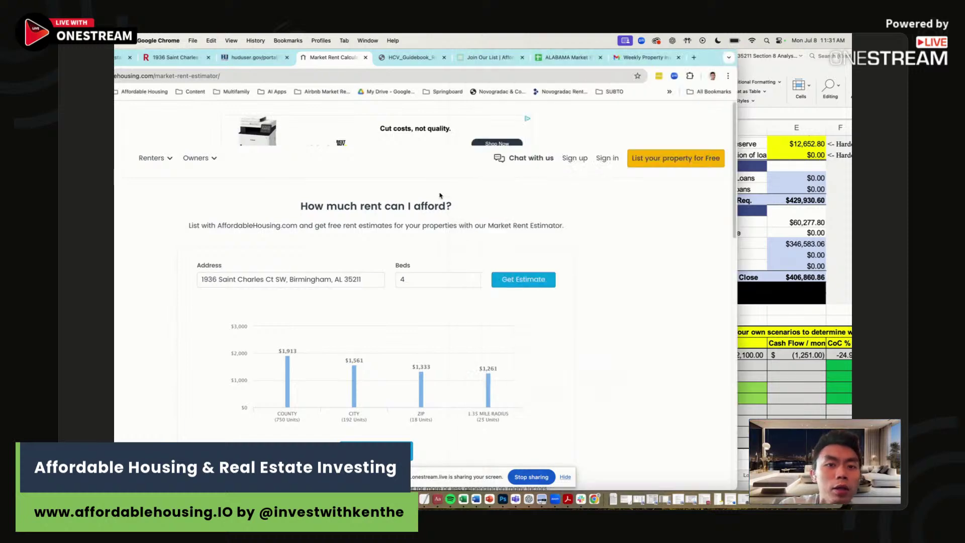
click(407, 58)
drag(710, 57, 784, 57)
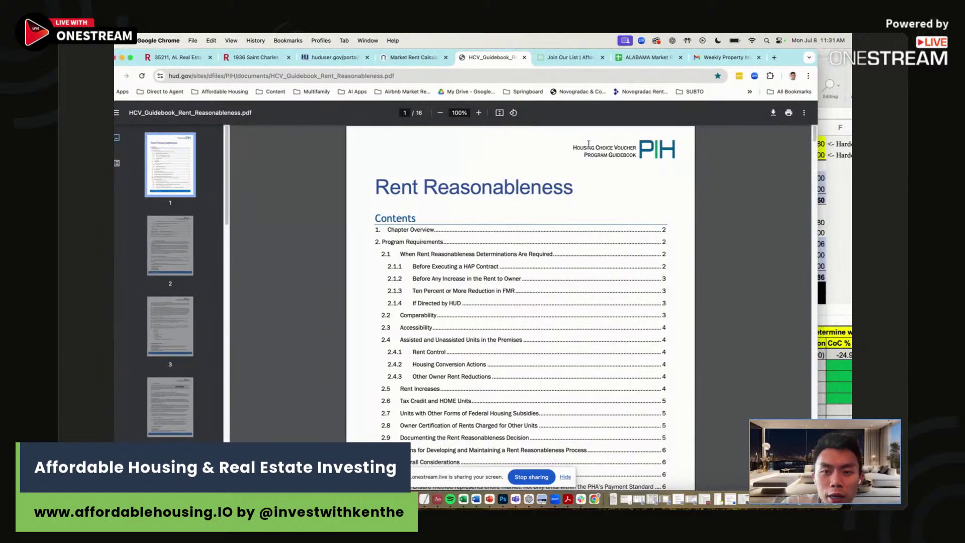
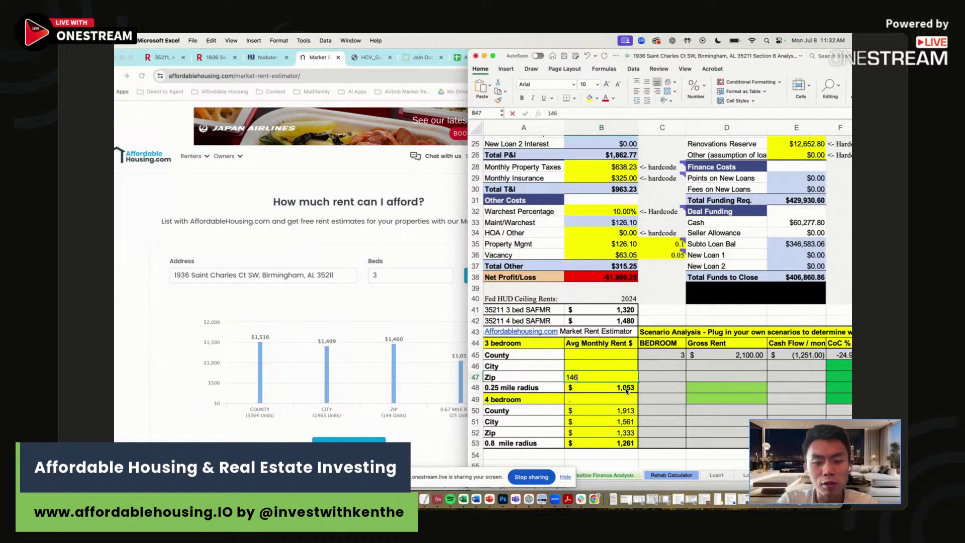
Enter three-bedroom average rents of 1460 for Zip, 1409 for City and 1516 for County
key(Return)
key(Up)
key(Up)
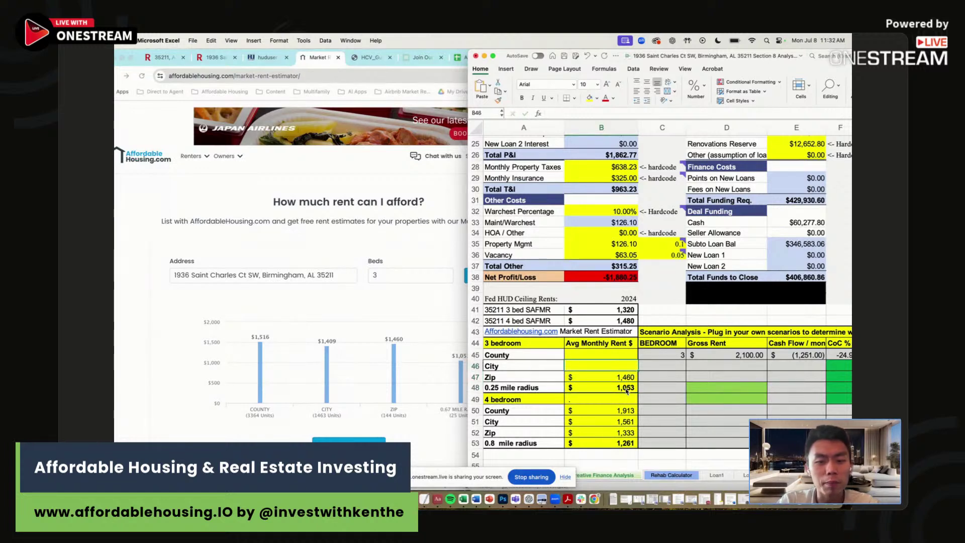
text(1409)
key(Return)
key(Up)
key(Up)
text(1516)
key(Return)
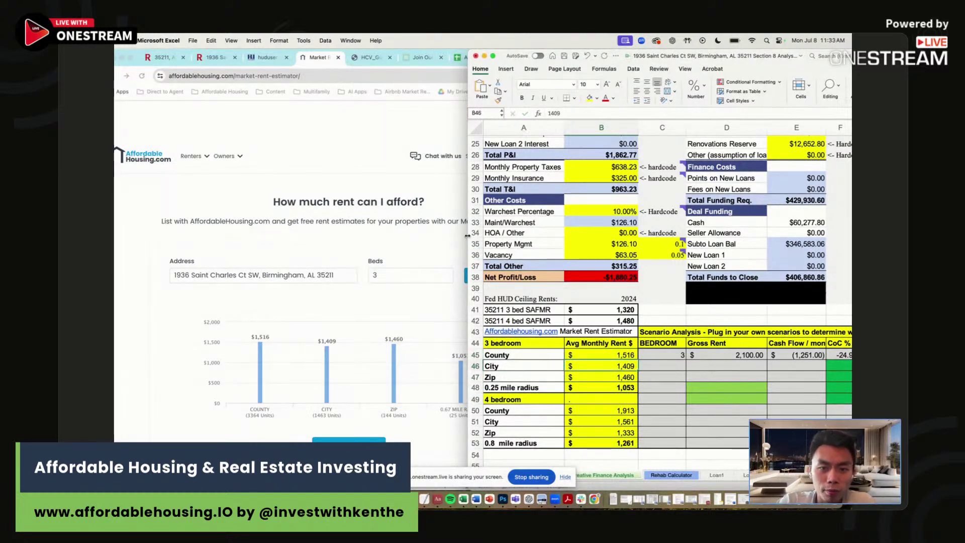
Return to the upper part of the analysis sheet and place the Redfin listing in its own Chrome window beside it
drag(468, 167, 260, 171)
scroll(382, 319, up, 10)
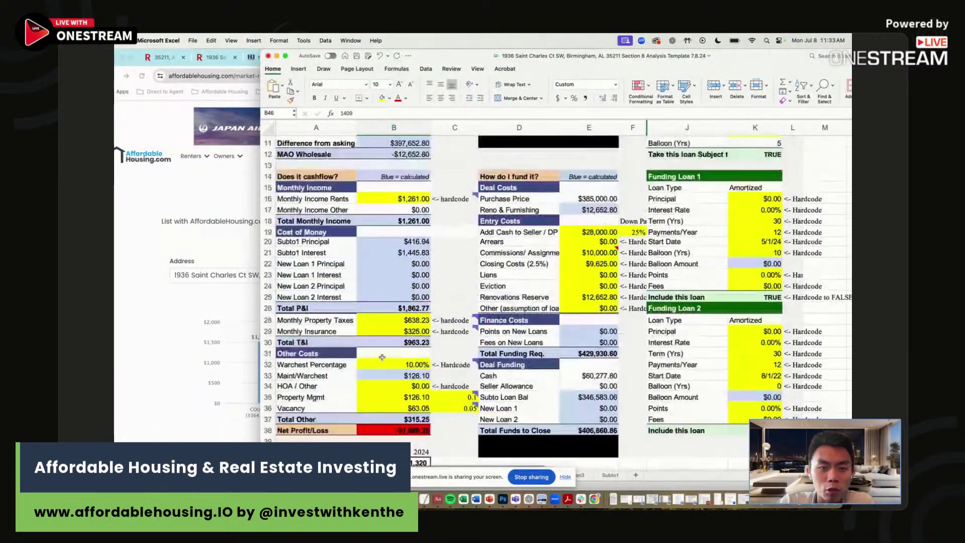
click(405, 247)
scroll(407, 266, up, 3)
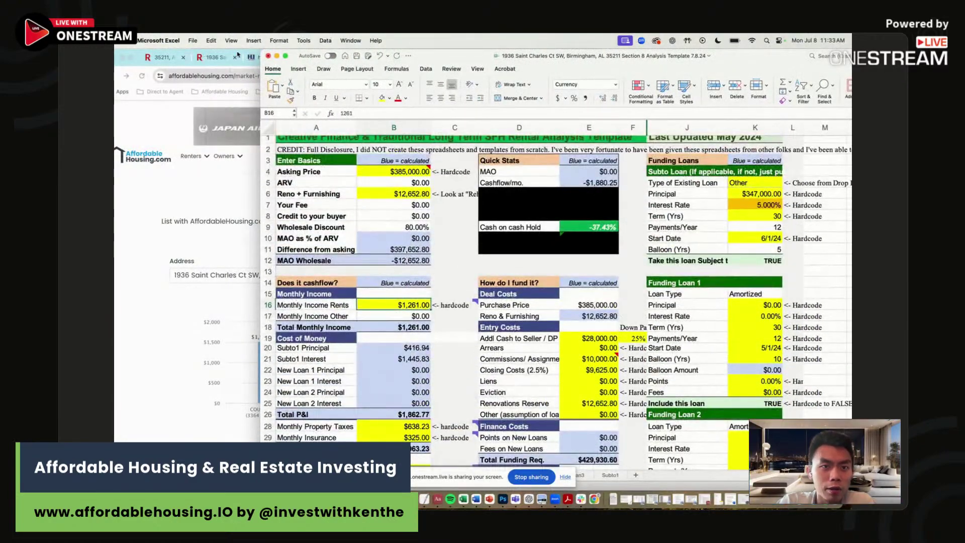
click(220, 58)
click(220, 58)
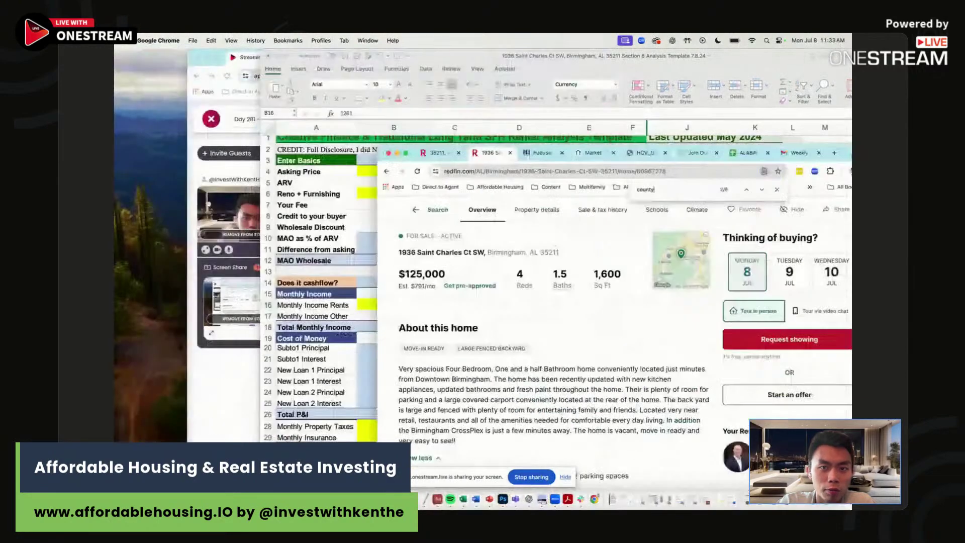
drag(378, 95, 602, 50)
scroll(737, 265, up, 5)
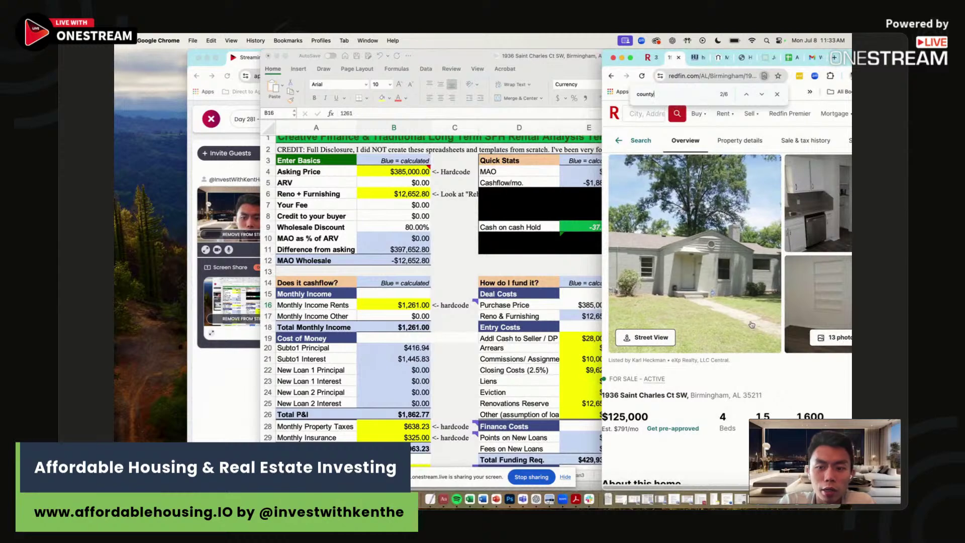
scroll(737, 265, down, 2)
Resize the workbook window to fit beside the listing and set the Asking Price to 125000
click(399, 175)
drag(452, 56, 348, 56)
drag(851, 84, 526, 83)
drag(347, 60, 514, 59)
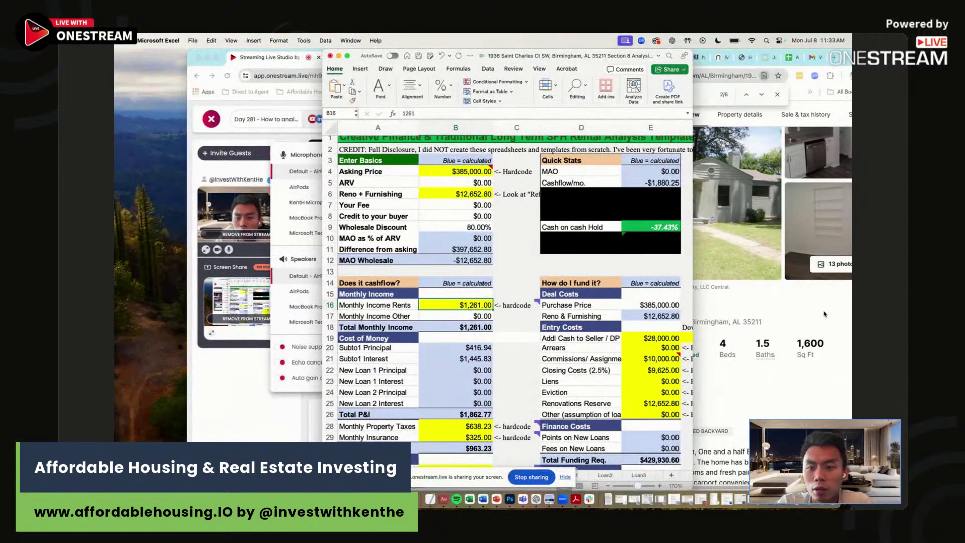
click(774, 327)
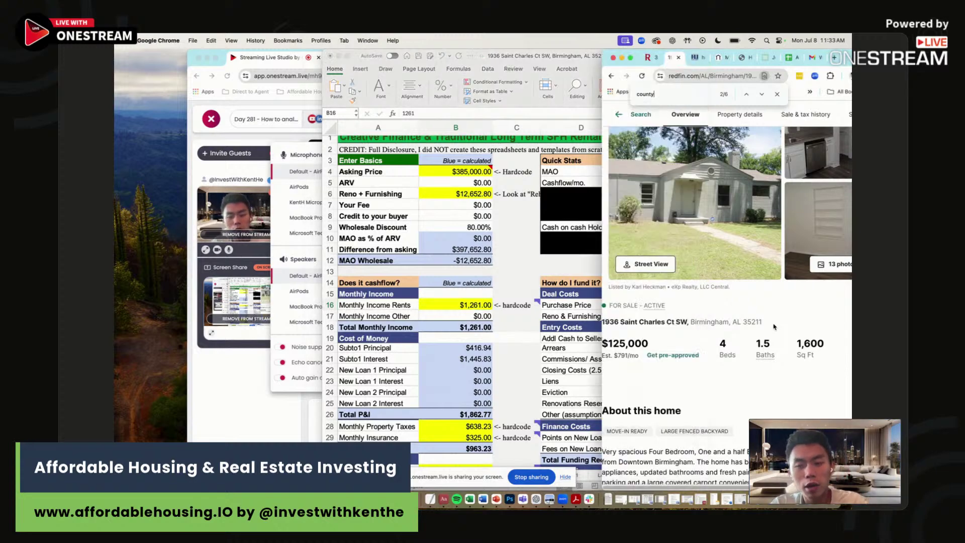
click(463, 172)
text(125000)
key(Return)
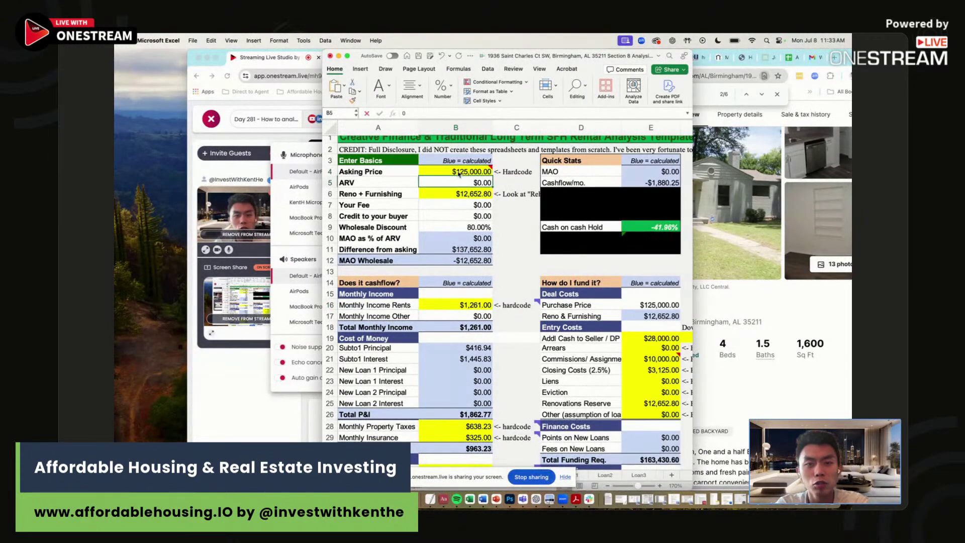
Highlight the square footage in the Redfin listing and open the workbook's Rehab Calculator sheet
click(749, 327)
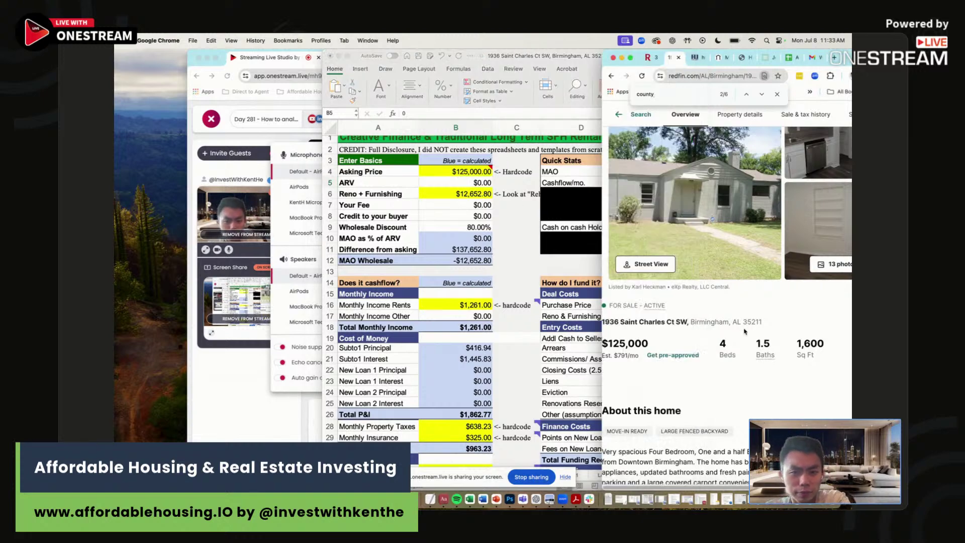
click(462, 198)
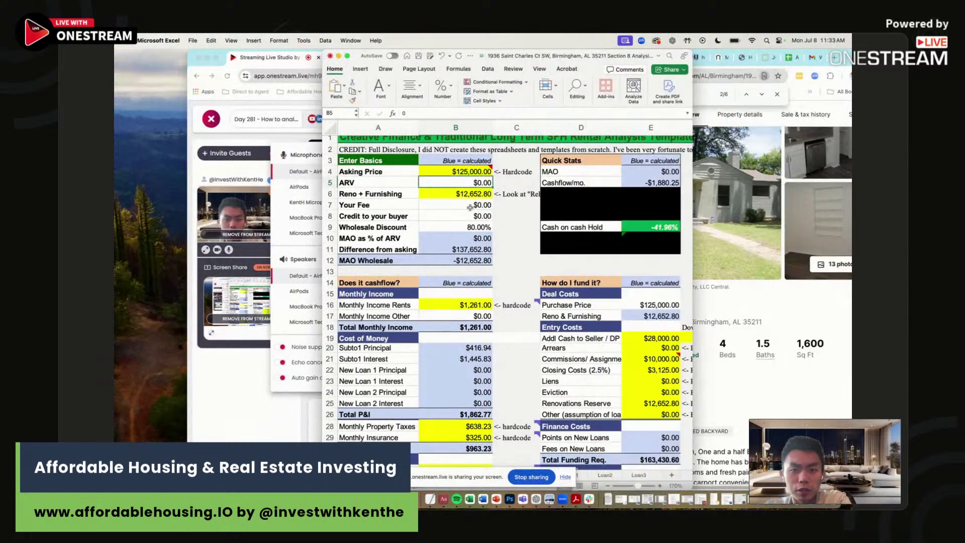
click(736, 324)
drag(825, 344, 810, 343)
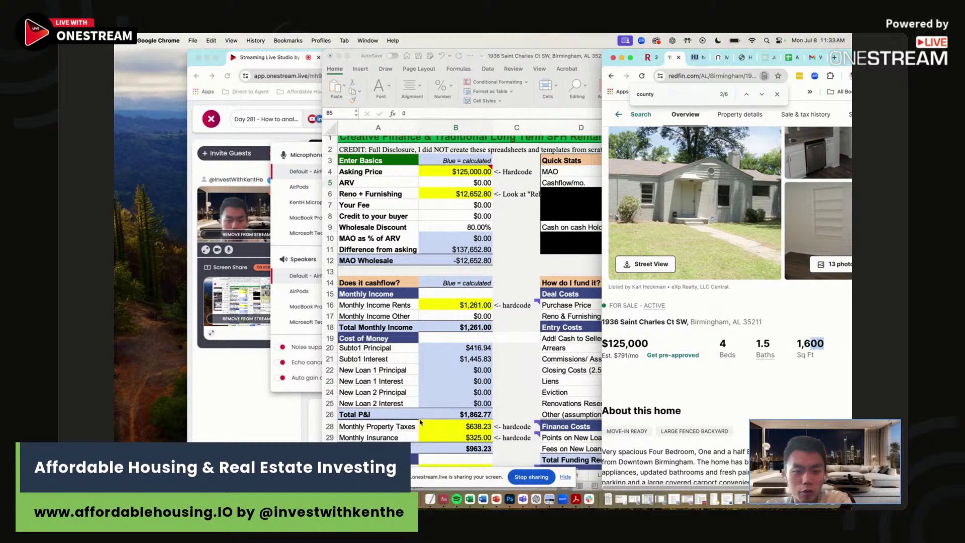
click(565, 477)
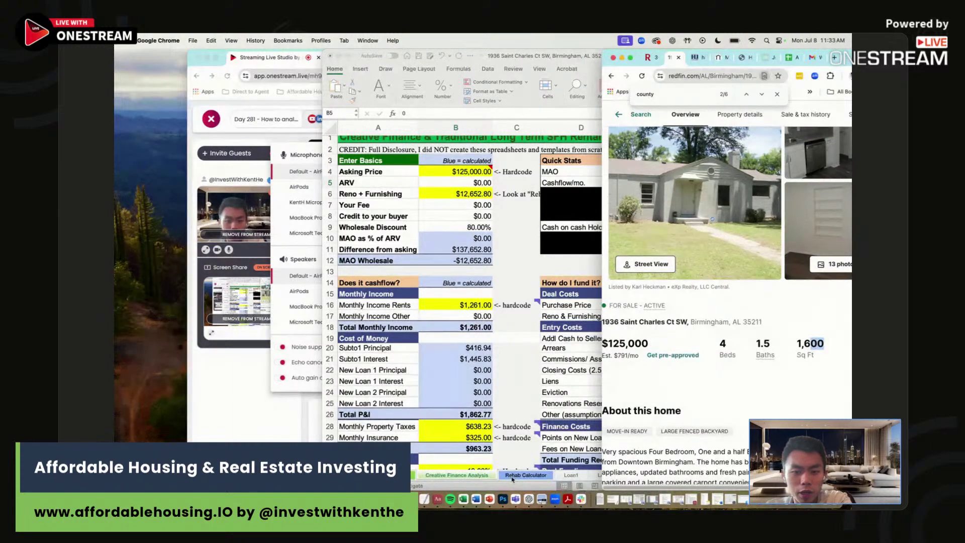
click(512, 477)
click(517, 474)
Set the interior painting quantity to =1600/5 and the luxury vinyl plank flooring quantity to 0 in the Interior section
scroll(503, 297, up, 10)
scroll(503, 297, up, 15)
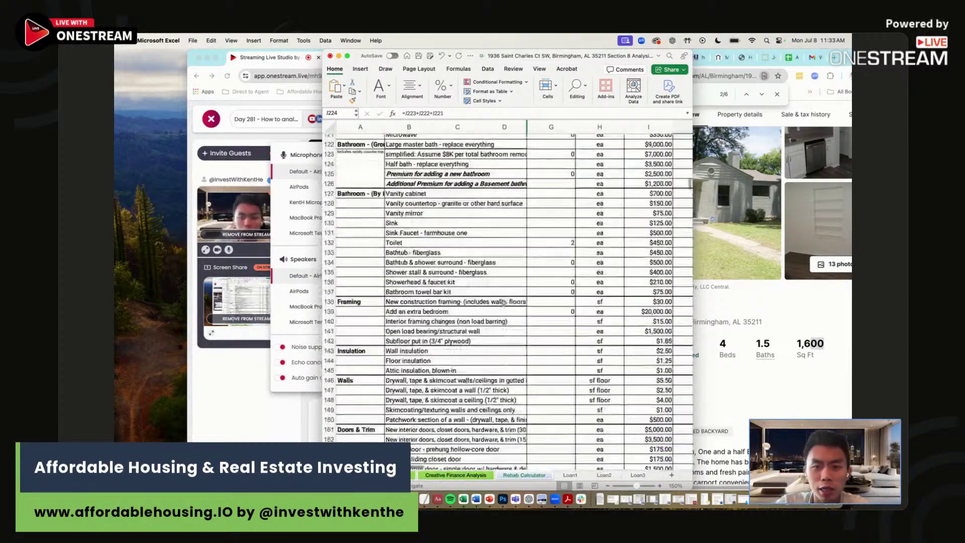
click(567, 400)
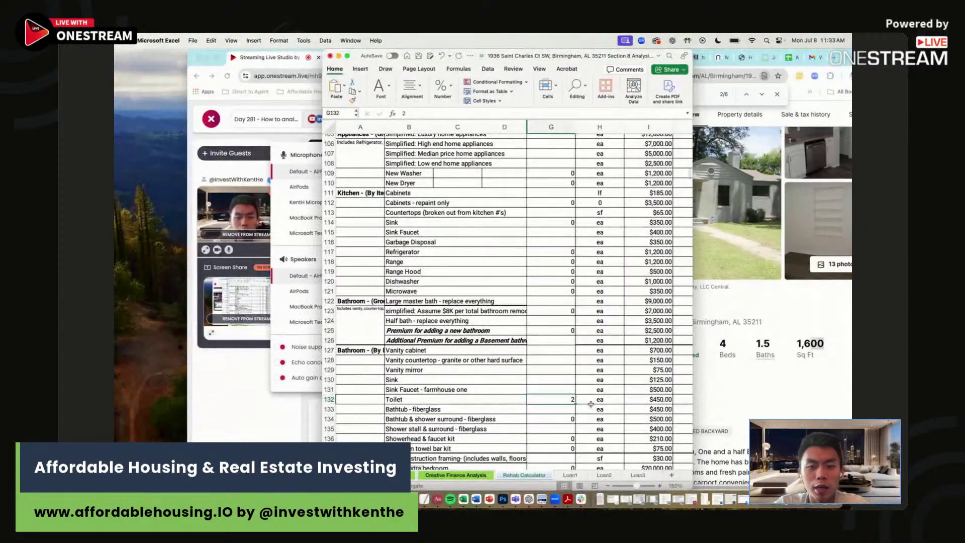
scroll(591, 403, up, 3)
scroll(591, 403, up, 6)
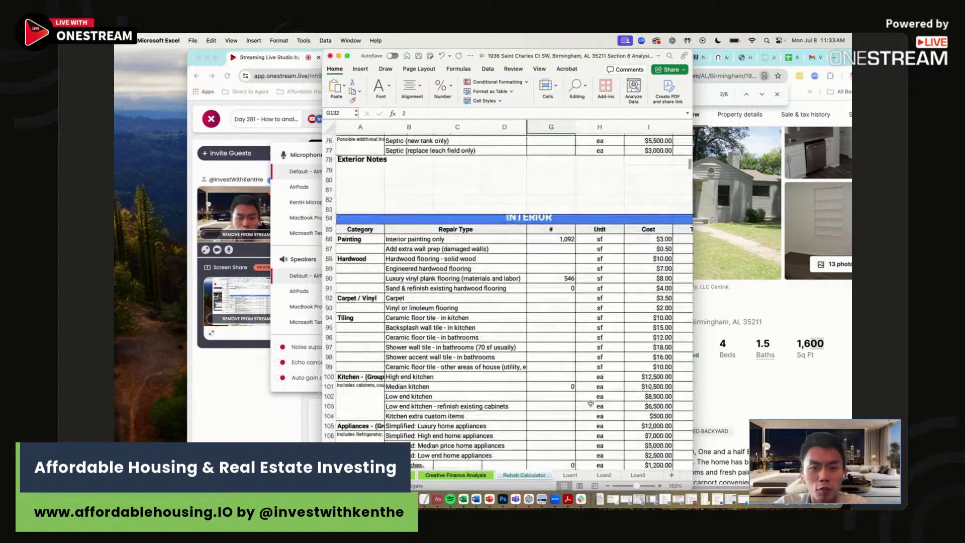
click(564, 238)
text(=1600/5)
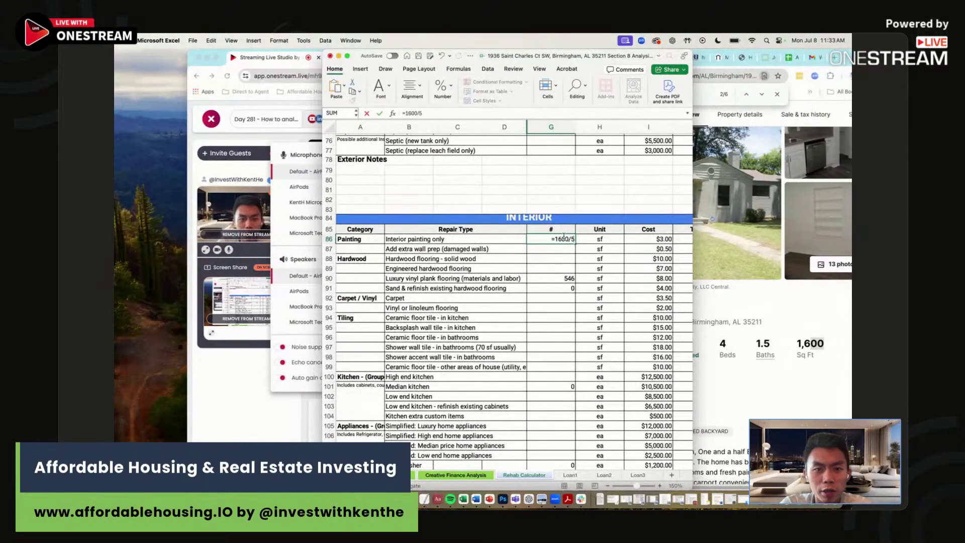
key(Return)
click(565, 277)
key(Down)
Review the exterior repair quantities in the Rehab Calculator and return to the basics section of the Creative Finance Analysis sheet
scroll(565, 276, up, 12)
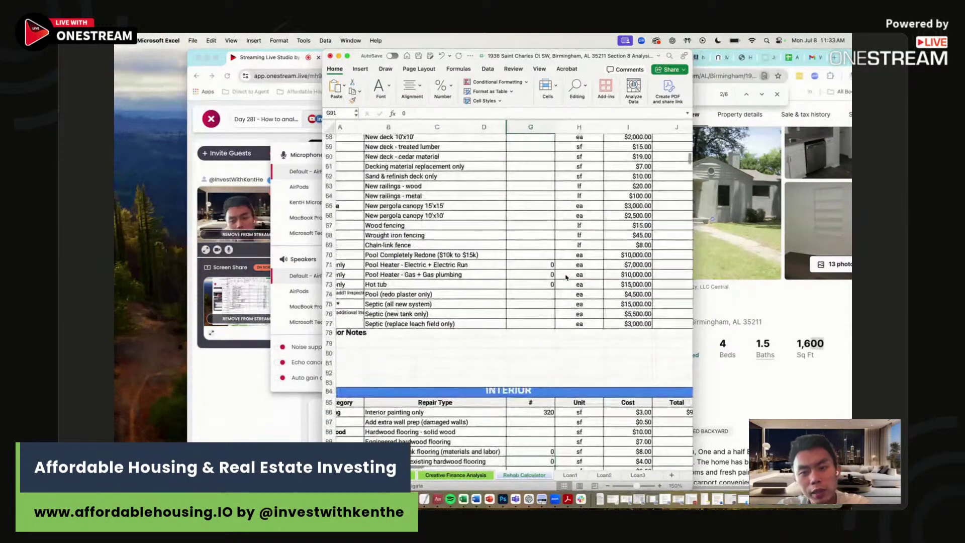
scroll(565, 278, up, 5)
click(527, 385)
scroll(527, 382, up, 8)
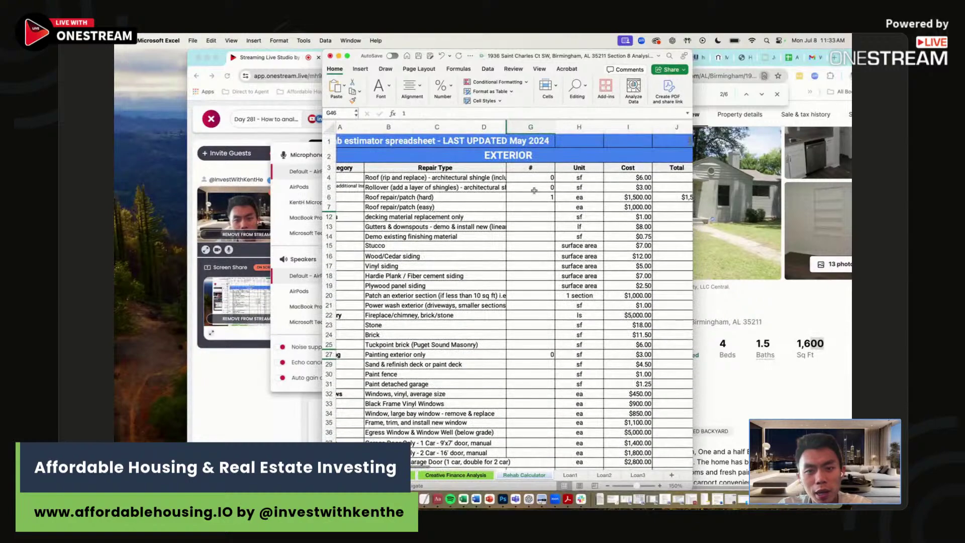
drag(532, 196, 634, 187)
key(ctrl+Page_Up)
scroll(477, 257, left, 10)
drag(518, 195, 519, 247)
click(520, 247)
drag(511, 207, 510, 251)
click(509, 252)
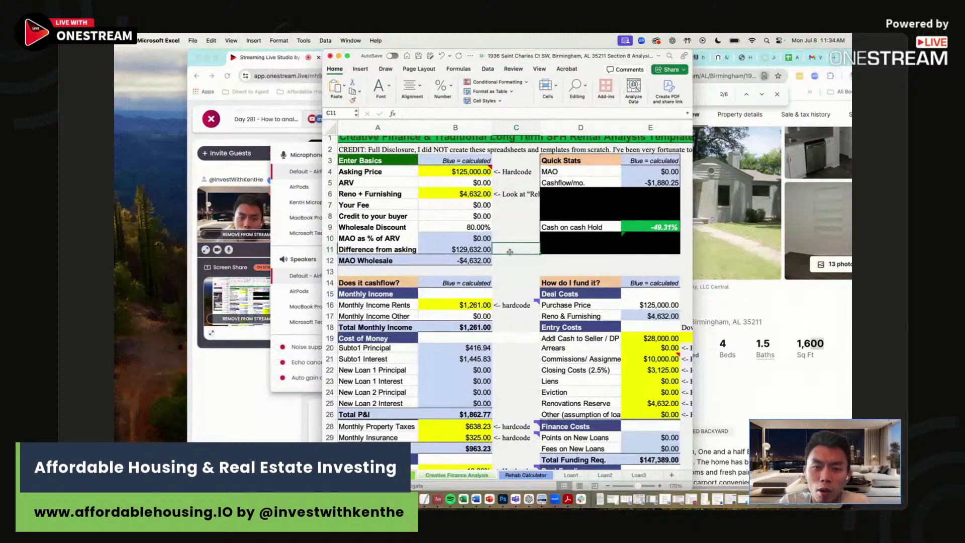
Find the monthly property taxes in the Redfin listing's payment calculator and widen that window to show the whole cost breakdown
click(471, 304)
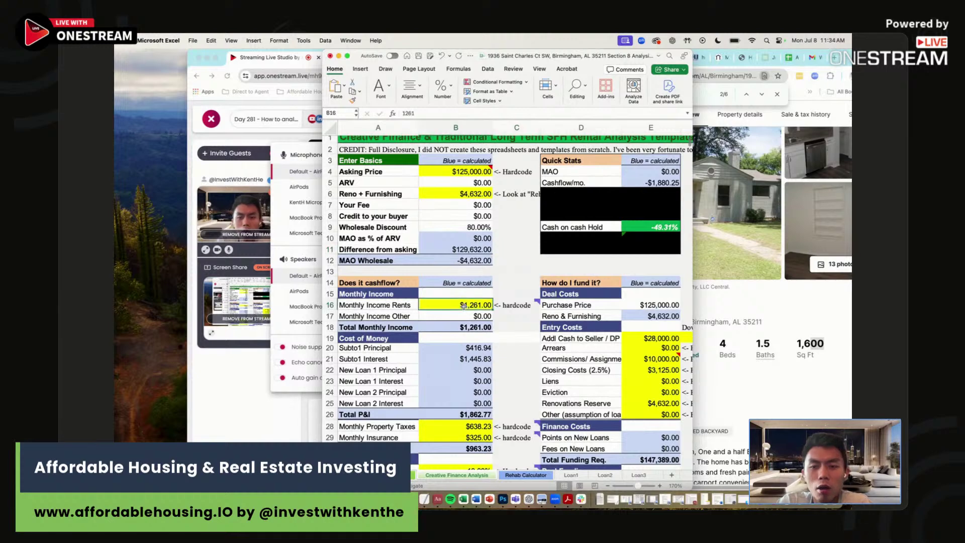
scroll(540, 291, down, 5)
click(473, 357)
click(759, 308)
scroll(759, 308, down, 15)
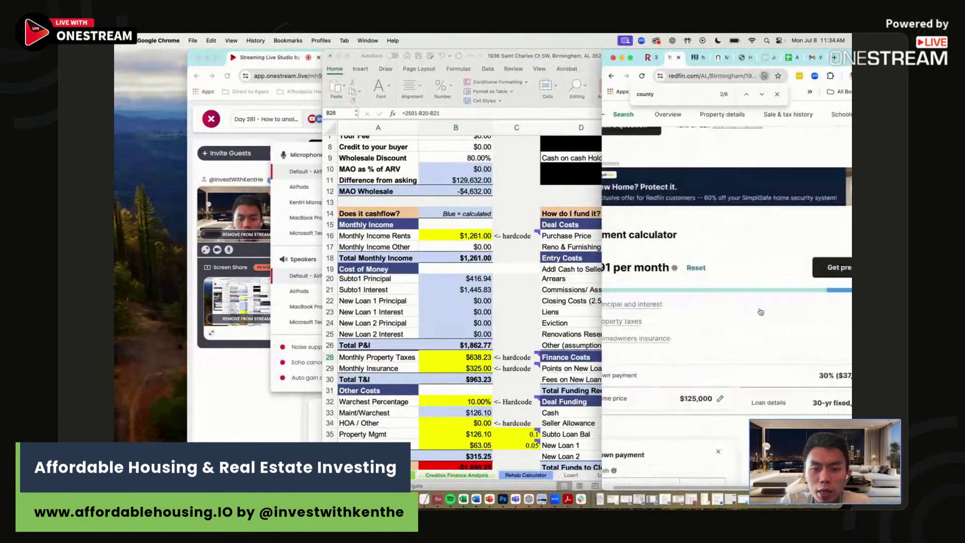
scroll(760, 309, right, 4)
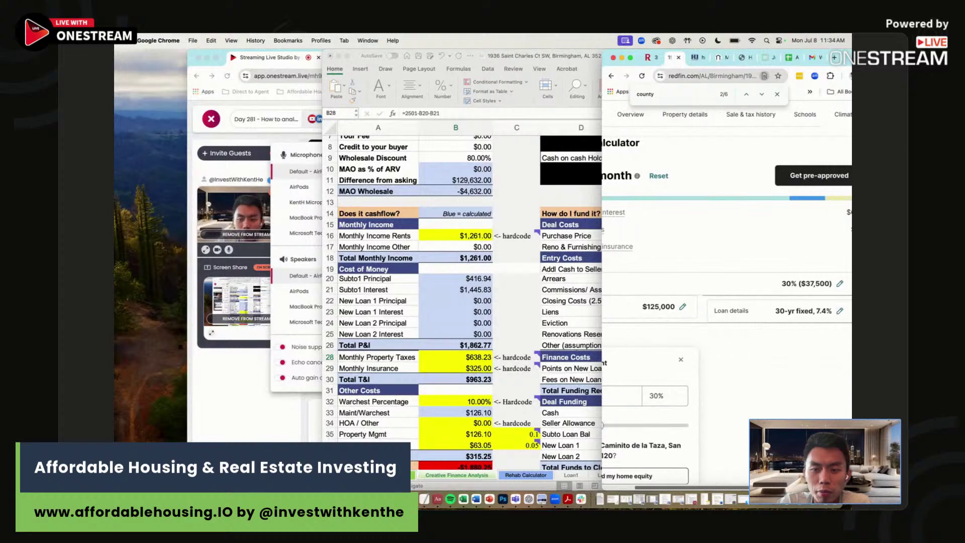
drag(815, 229, 798, 231)
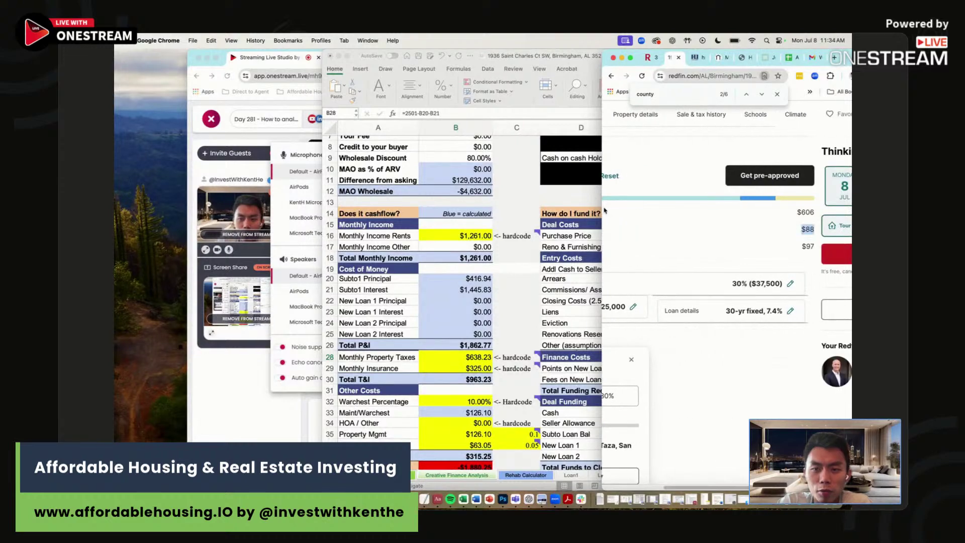
drag(592, 206, 506, 207)
scroll(627, 487, left, 3)
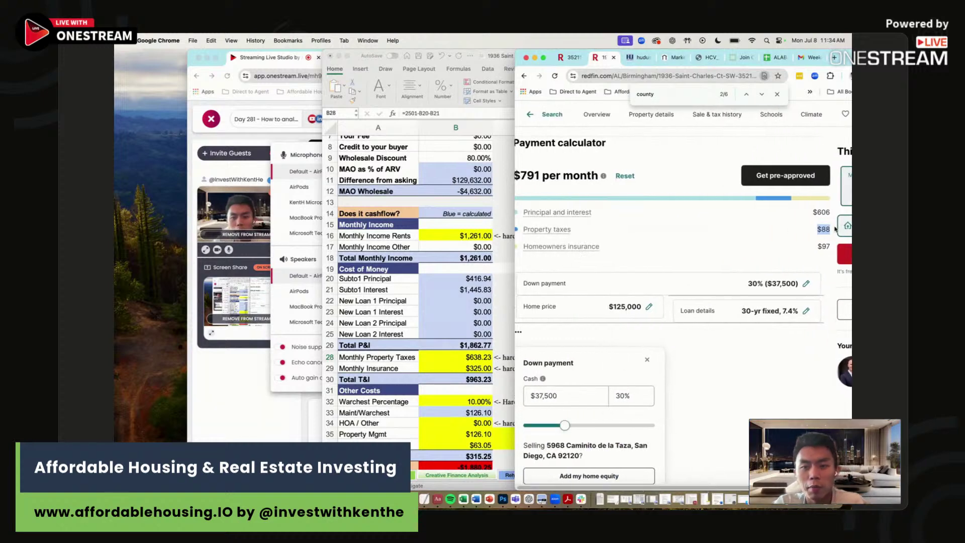
Set the monthly property taxes to 88 and the monthly insurance to =97*1.2 in the cashflow section
click(469, 358)
text(88)
key(Return)
text(=97*1.2)
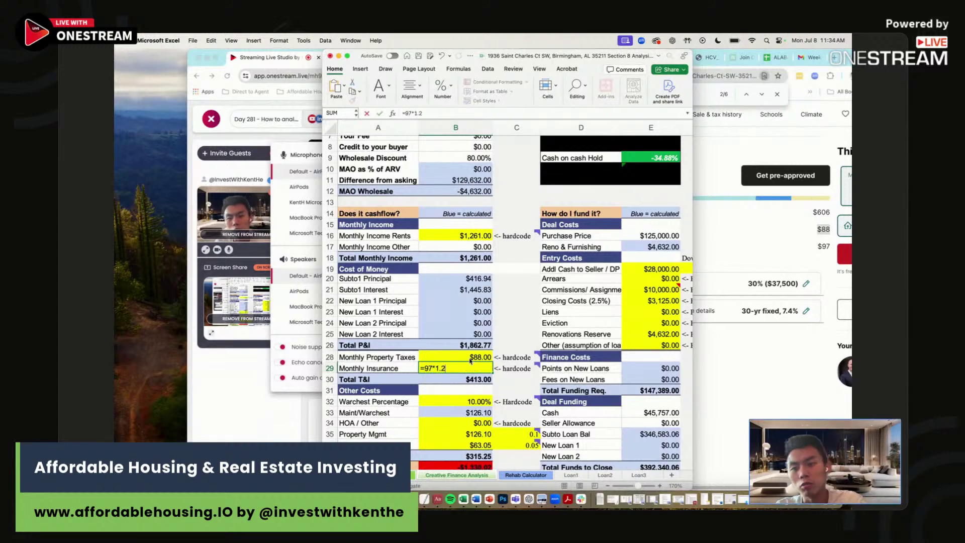
key(Return)
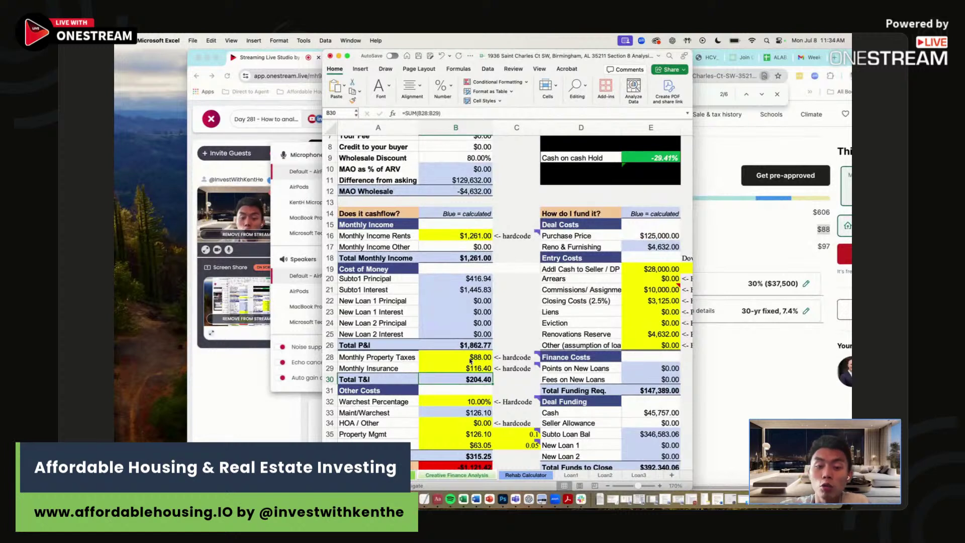
click(471, 368)
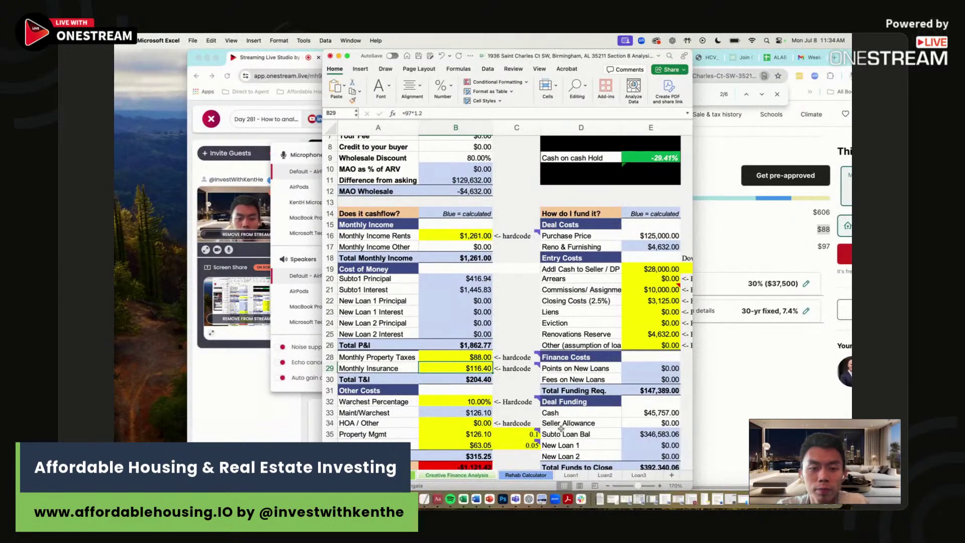
Review the warchest percentage, its attached note and the maintenance/warchest amount in the Other Costs section
drag(485, 402, 485, 413)
scroll(521, 374, right, 1)
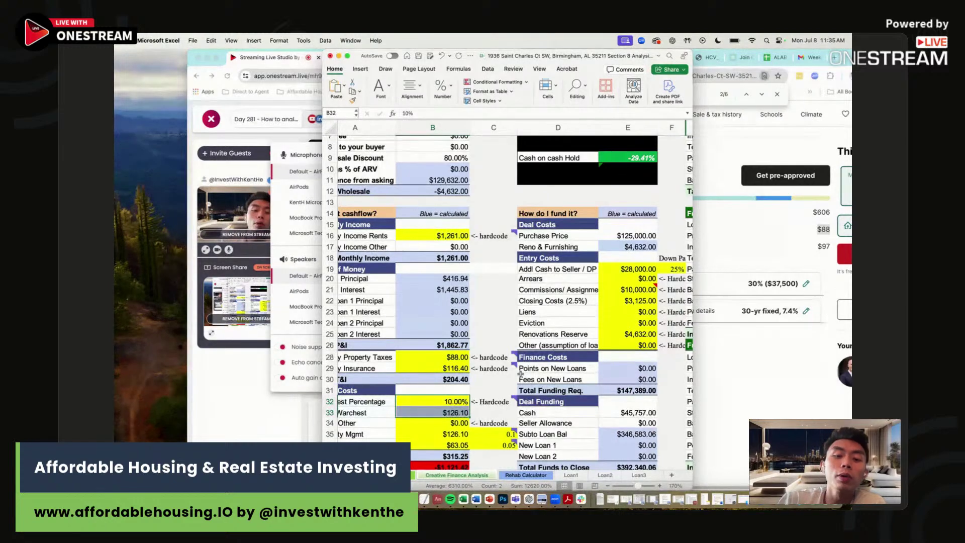
scroll(520, 374, left, 2)
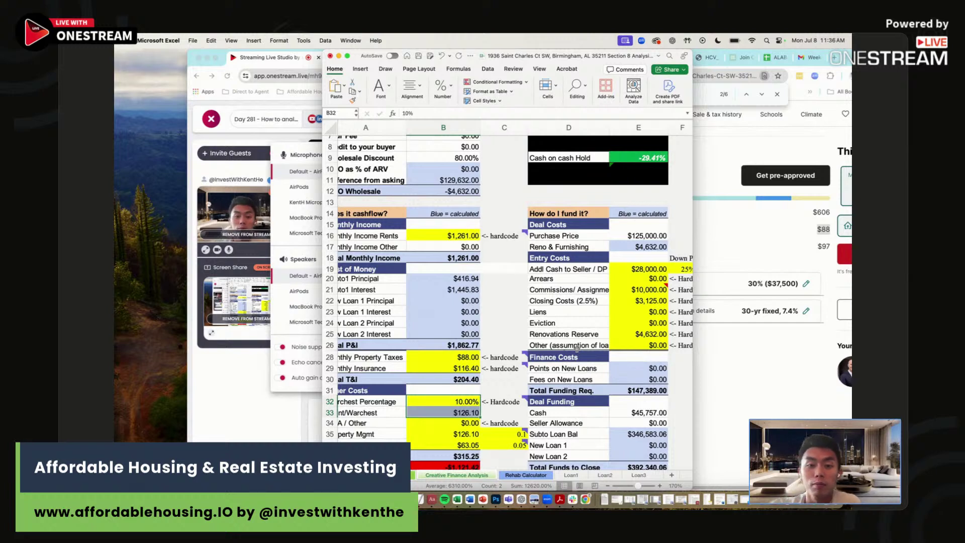
drag(509, 250, 504, 261)
drag(502, 225, 503, 261)
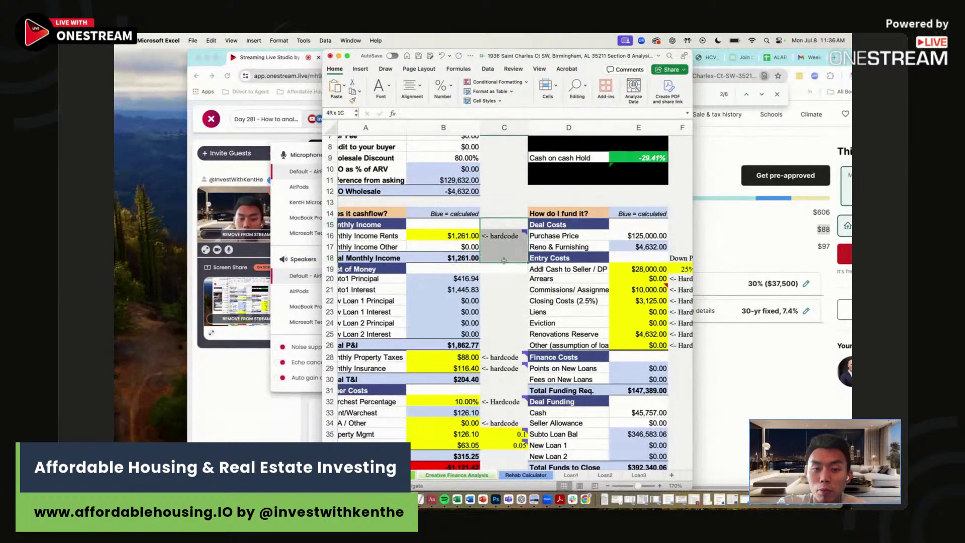
drag(504, 214, 504, 259)
click(504, 213)
drag(504, 213, 504, 259)
click(503, 257)
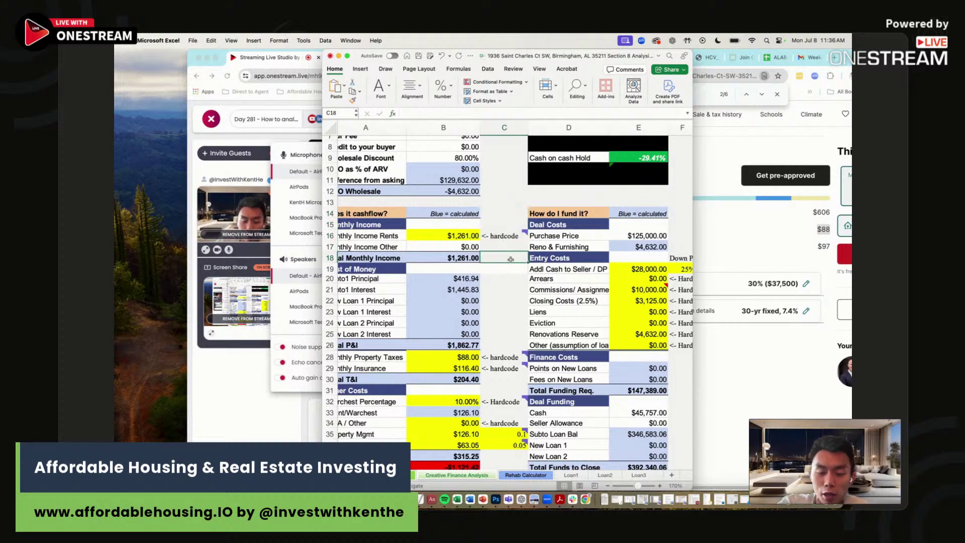
scroll(517, 255, right, 1)
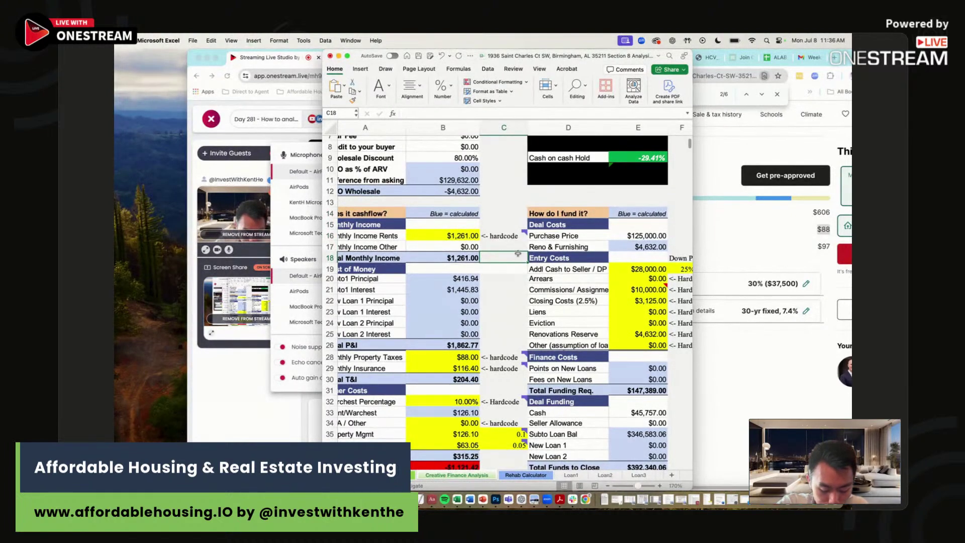
scroll(493, 295, down, 3)
click(459, 350)
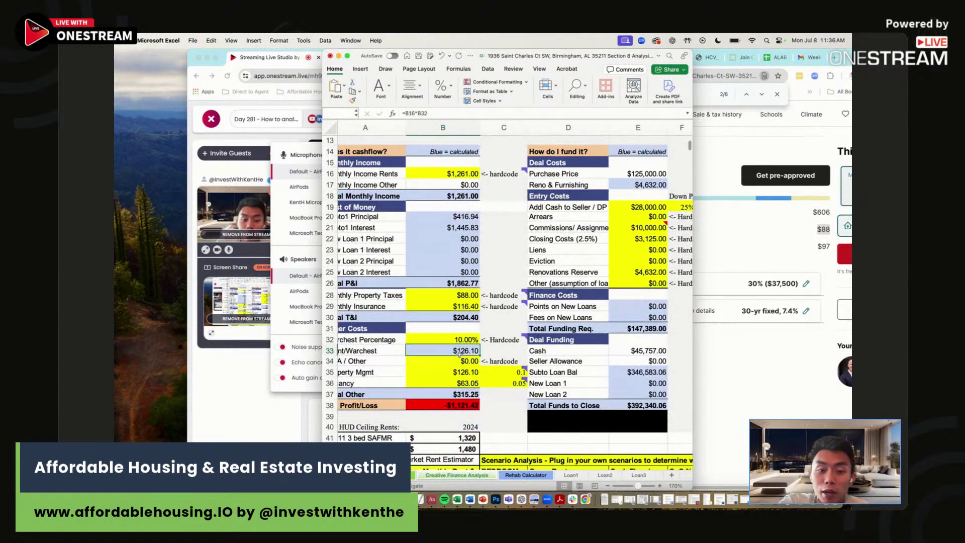
drag(457, 339, 456, 350)
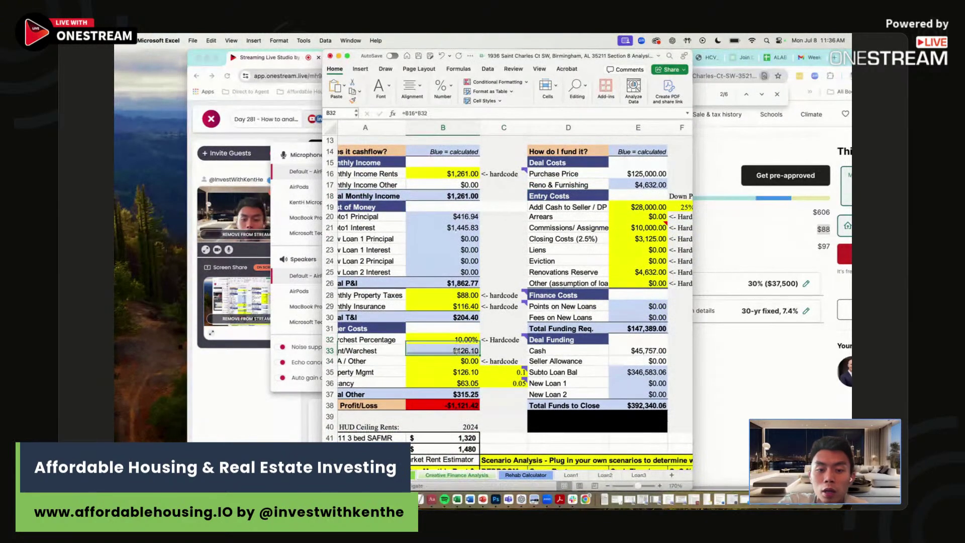
click(456, 351)
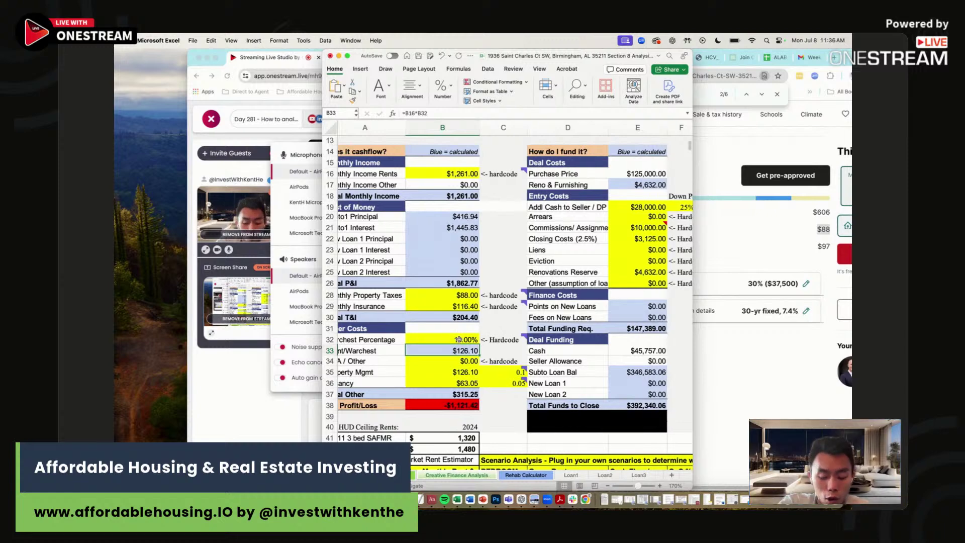
click(490, 350)
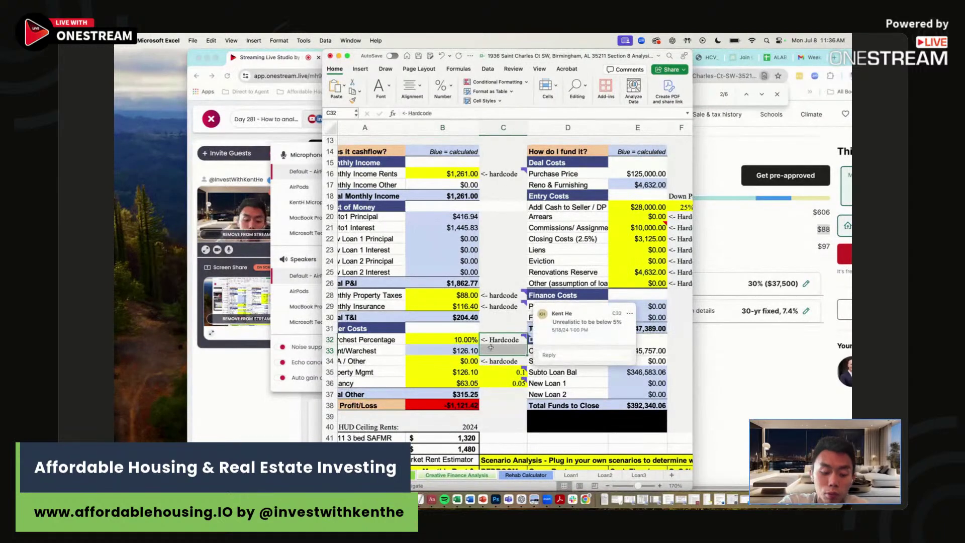
drag(461, 340, 502, 349)
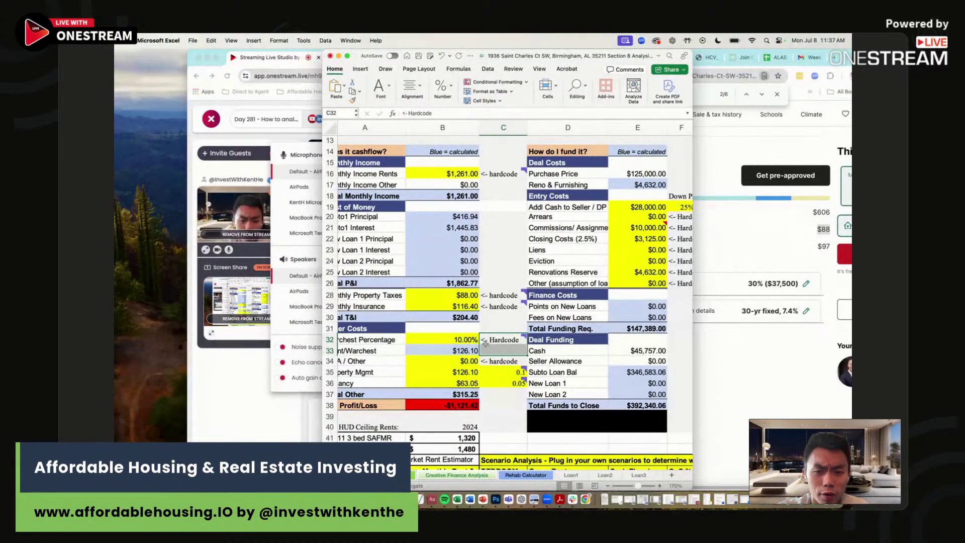
Examine the property management and vacancy costs together with the rates that drive them in the Other Costs section
click(470, 371)
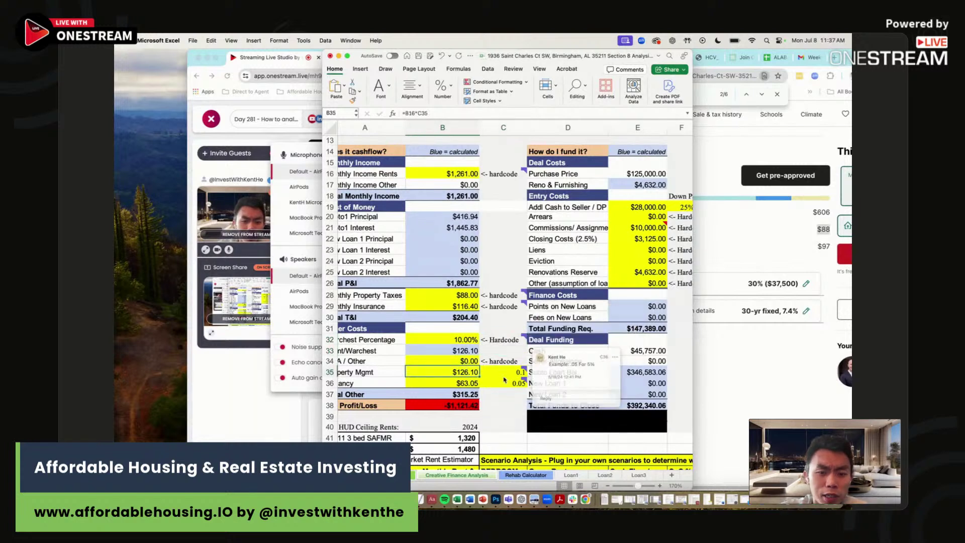
click(495, 371)
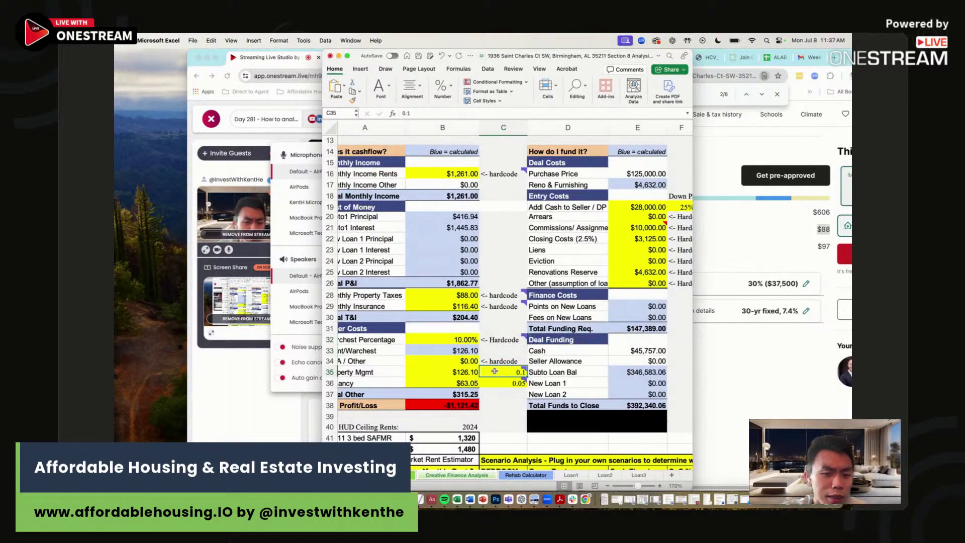
key(Up)
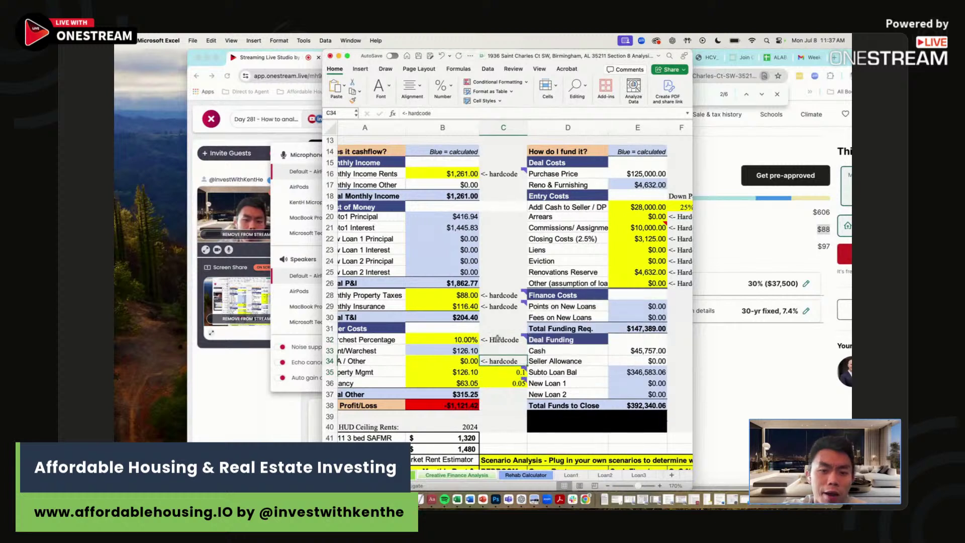
click(503, 372)
click(505, 340)
click(504, 359)
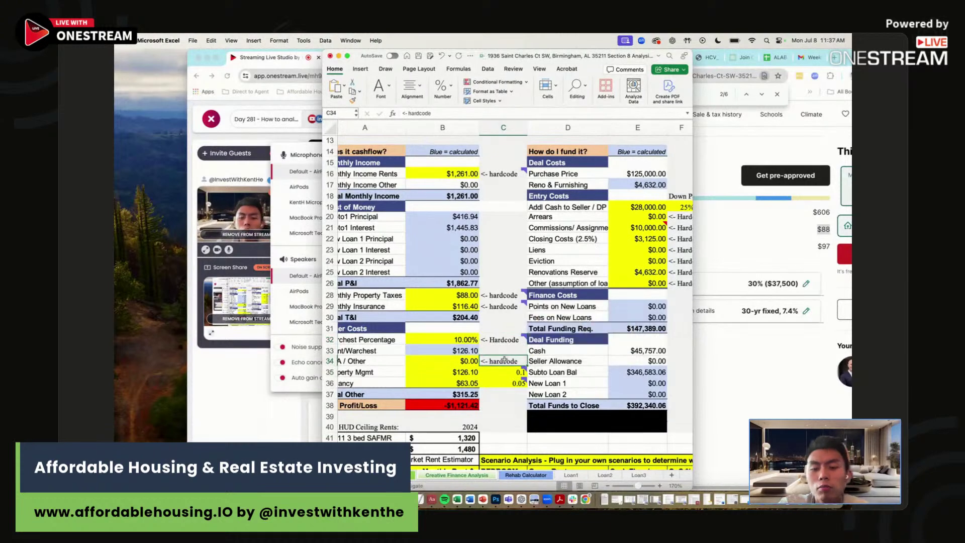
click(439, 372)
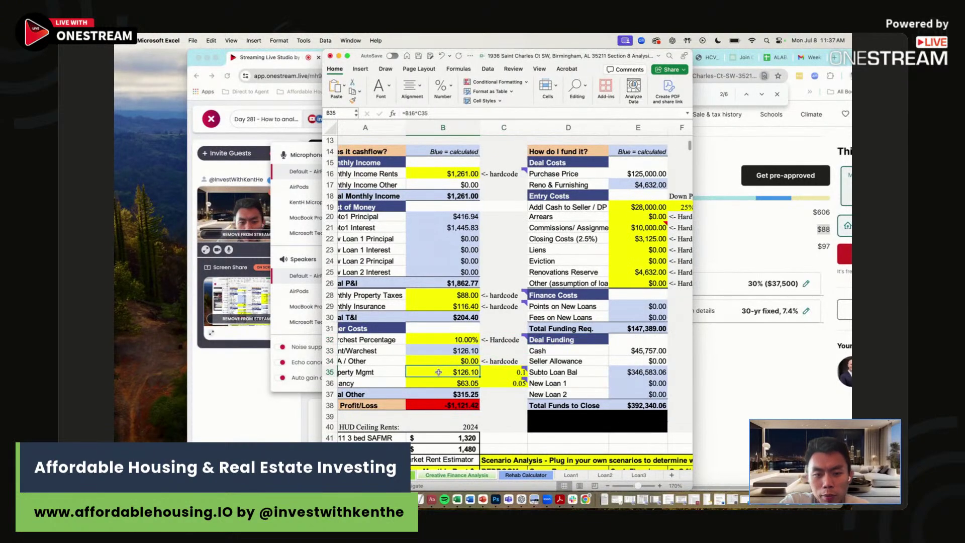
click(442, 380)
key(Right)
click(449, 383)
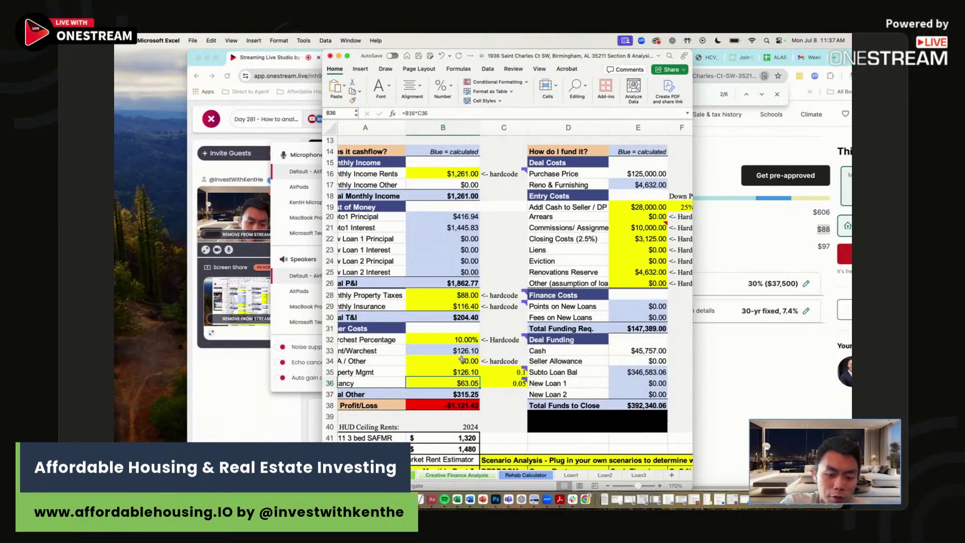
Set the additional cash to seller / down payment under Entry Costs to the formula =B4*F19
scroll(465, 362, down, 1)
scroll(467, 362, down, 1)
scroll(508, 367, up, 6)
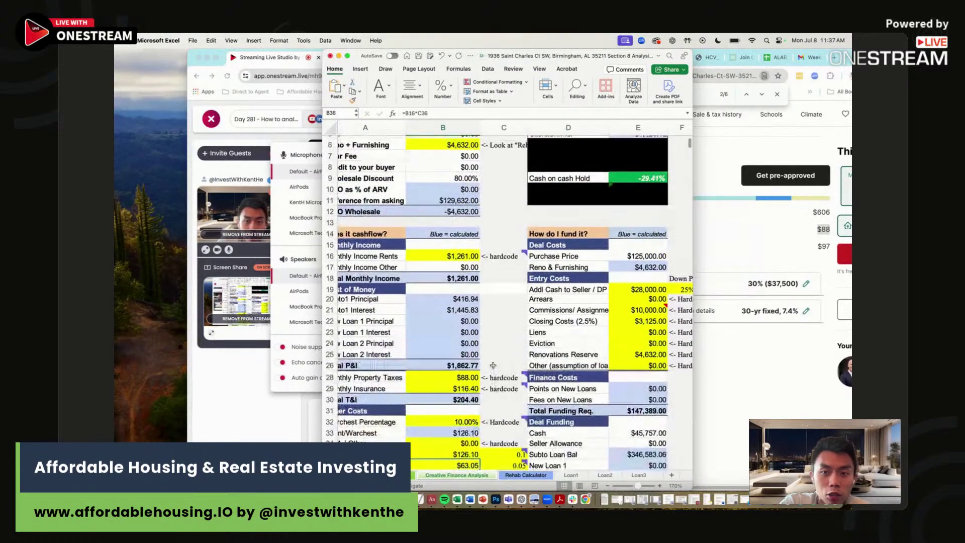
click(644, 343)
key(Right)
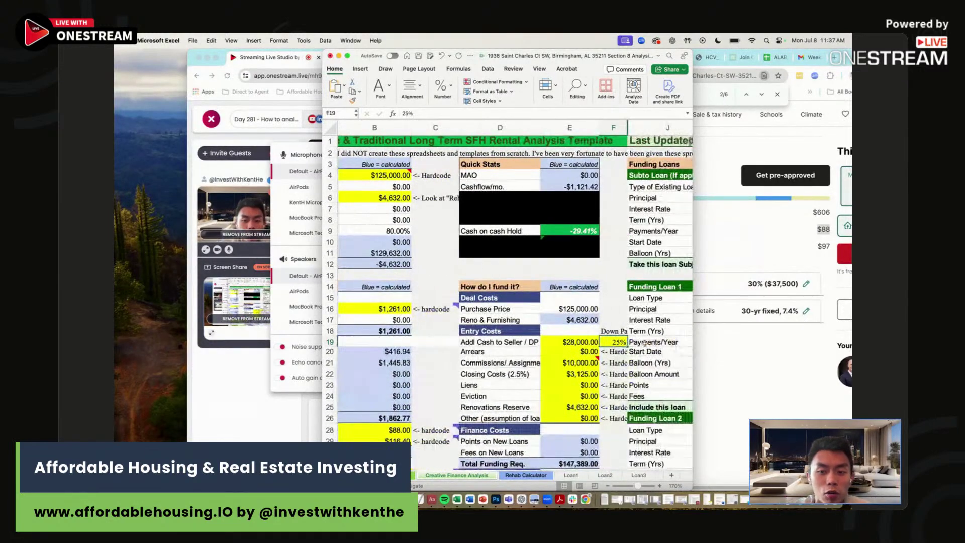
key(Left)
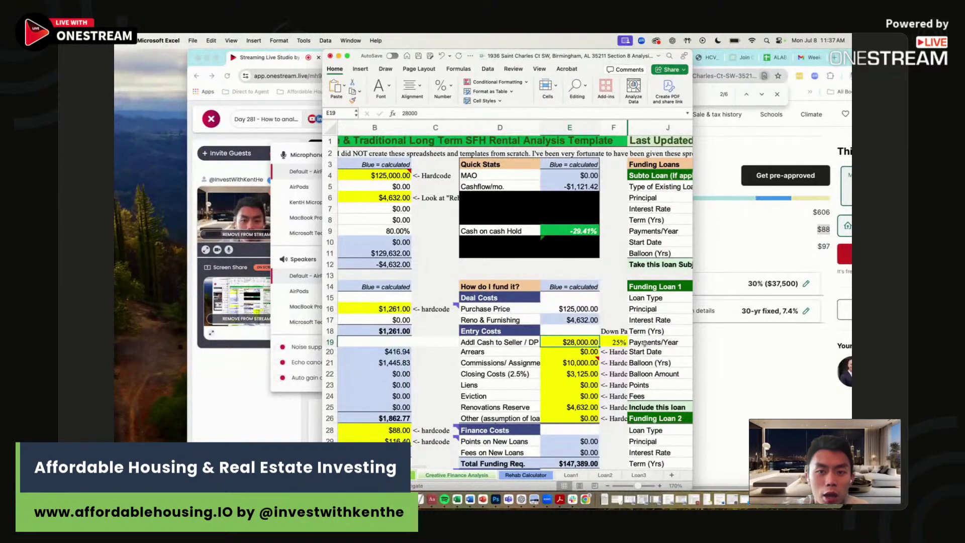
text(=)
click(365, 173)
mouse_move(365, 174)
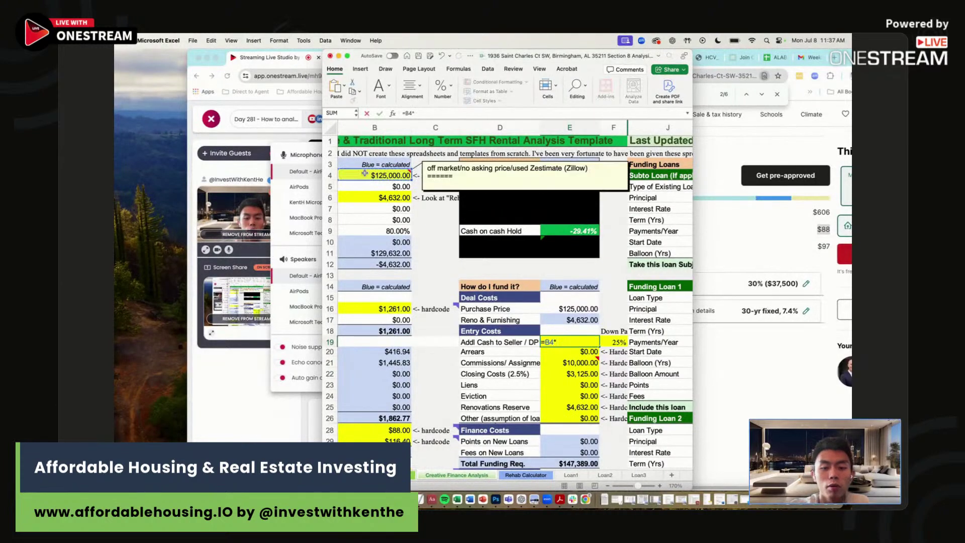
text(*)
click(667, 342)
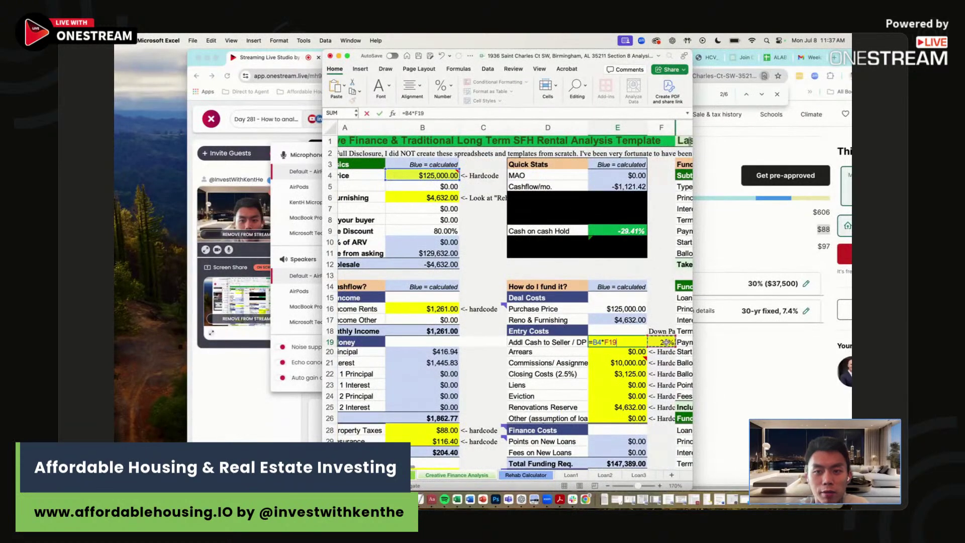
key(Return)
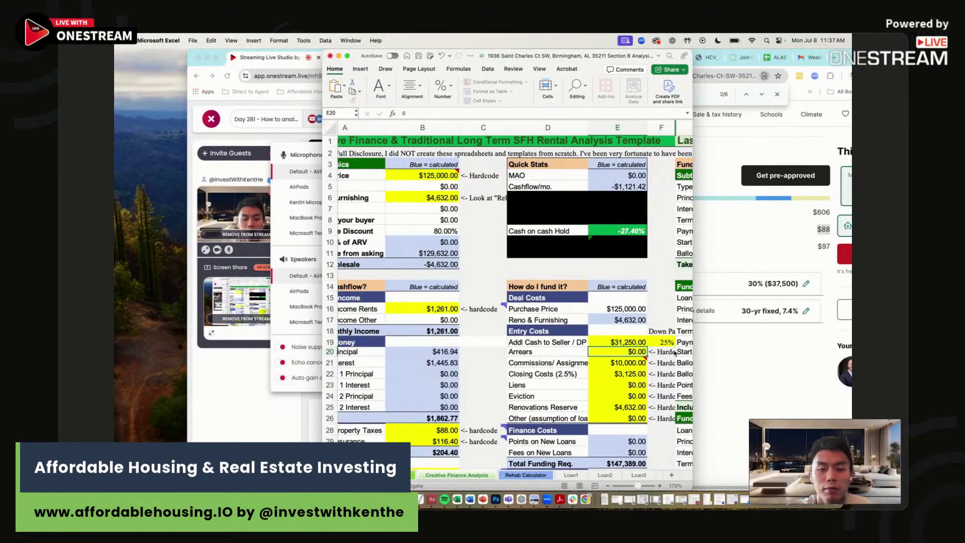
Clear the commissions/assignment amount in the Entry Costs section
key(Down)
key(BackSpace)
key(Return)
key(Up)
key(Up)
key(Down)
key(Down)
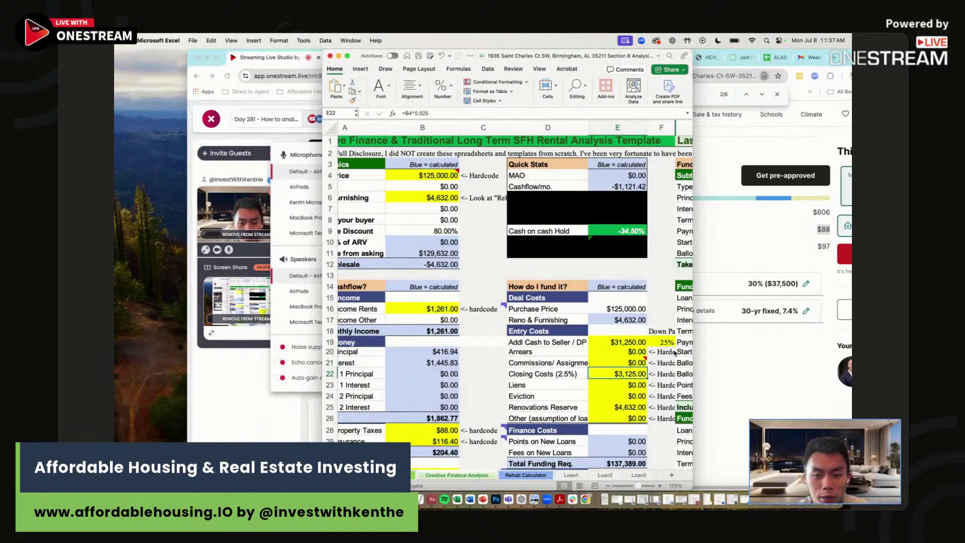
Check the remaining entry costs from closing costs through liens, eviction, renovations reserve and other costs
key(Down)
key(Down)
key(Down)
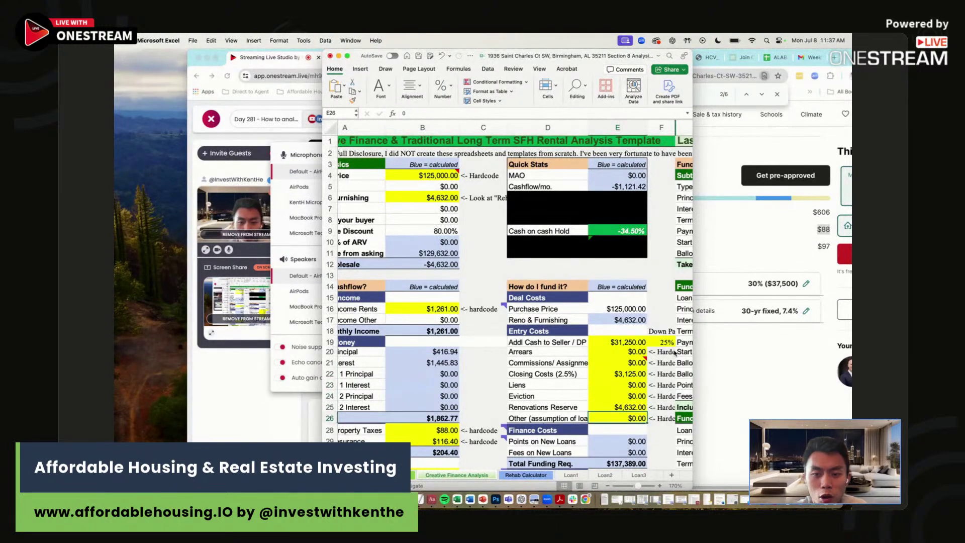
key(Up)
key(Up)
key(Up)
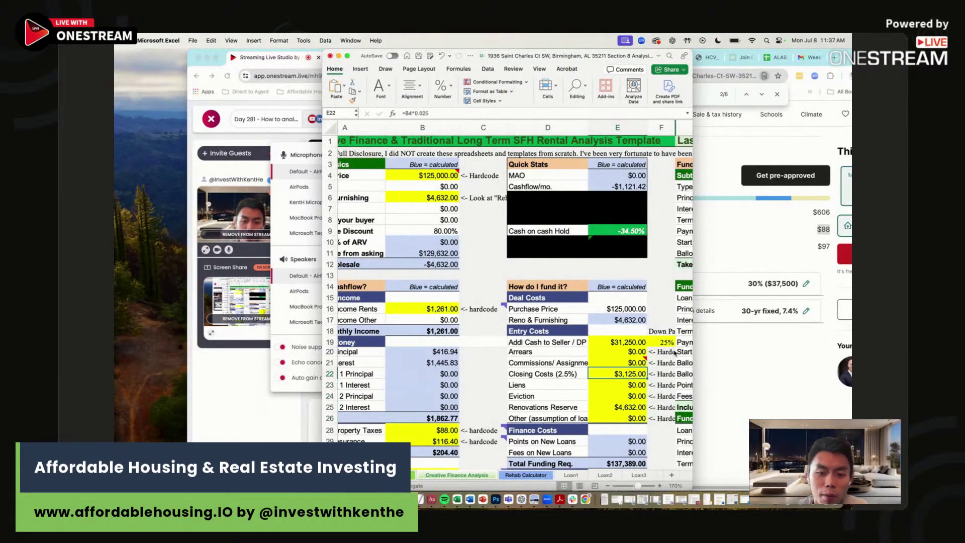
key(Down)
key(Down)
key(Down)
key(Right)
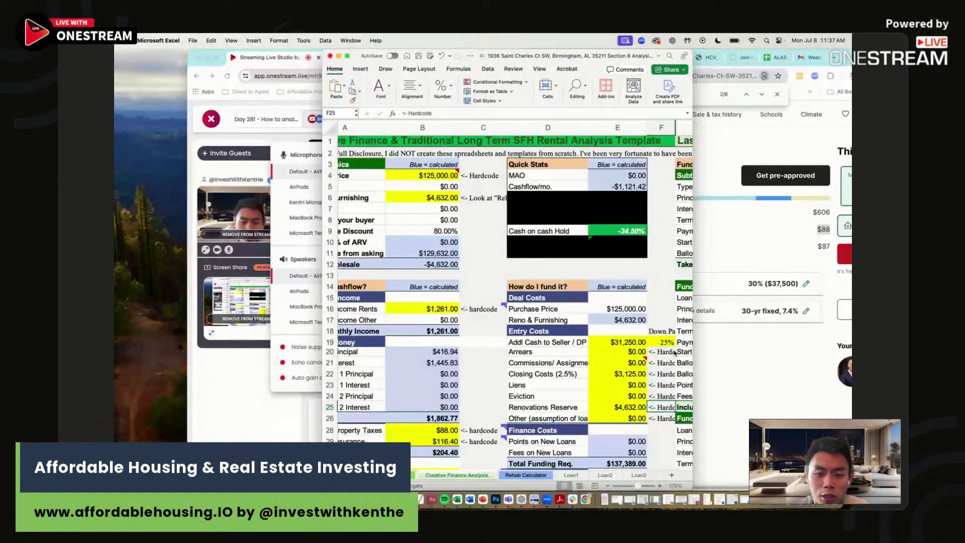
Set the Subto Loan principal to the purchase price minus the down payment, moving the workbook window so the funding columns are accessible
key(Right)
key(Right)
click(663, 197)
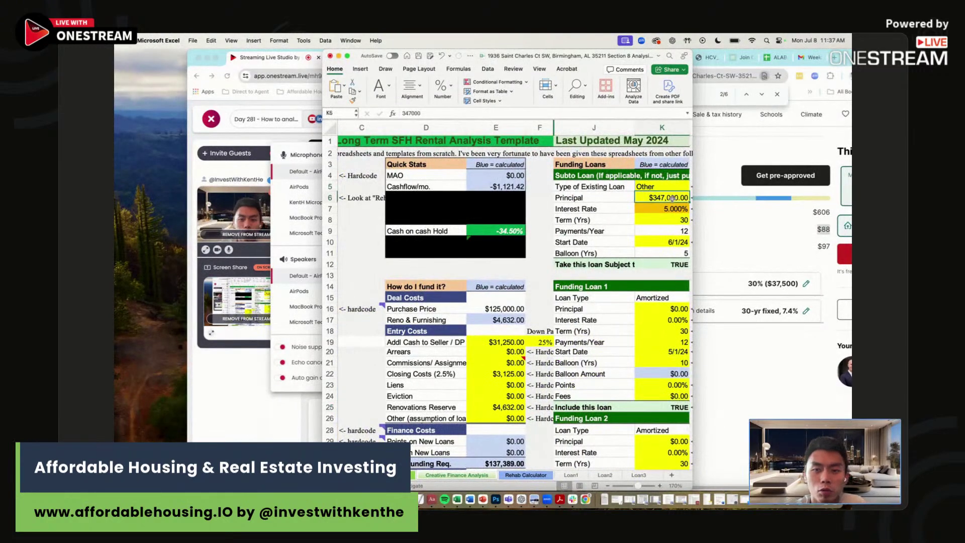
drag(556, 52, 474, 52)
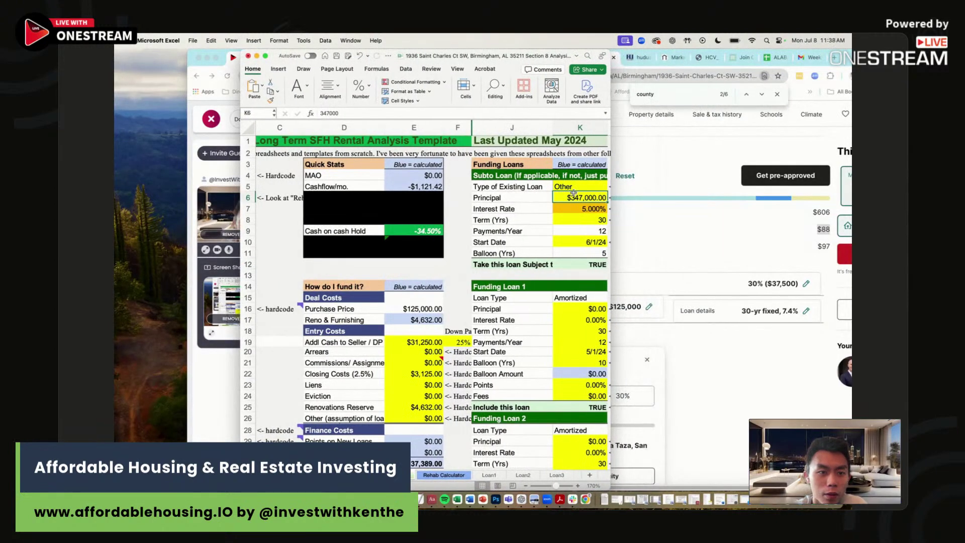
text(=)
click(414, 309)
text(-)
click(413, 342)
key(Return)
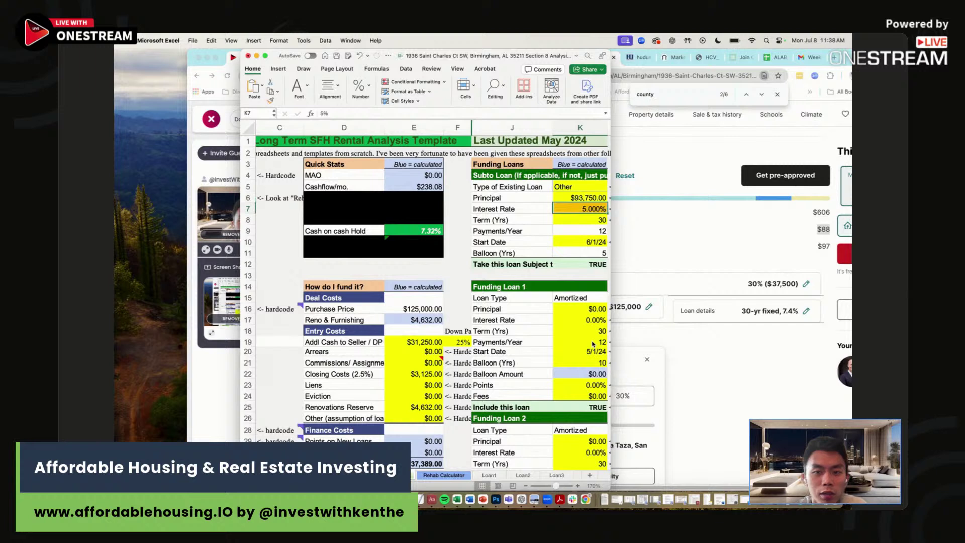
Set the Subto Loan interest rate to 8.25% and check its term, payments per year and start date
text(8.25)
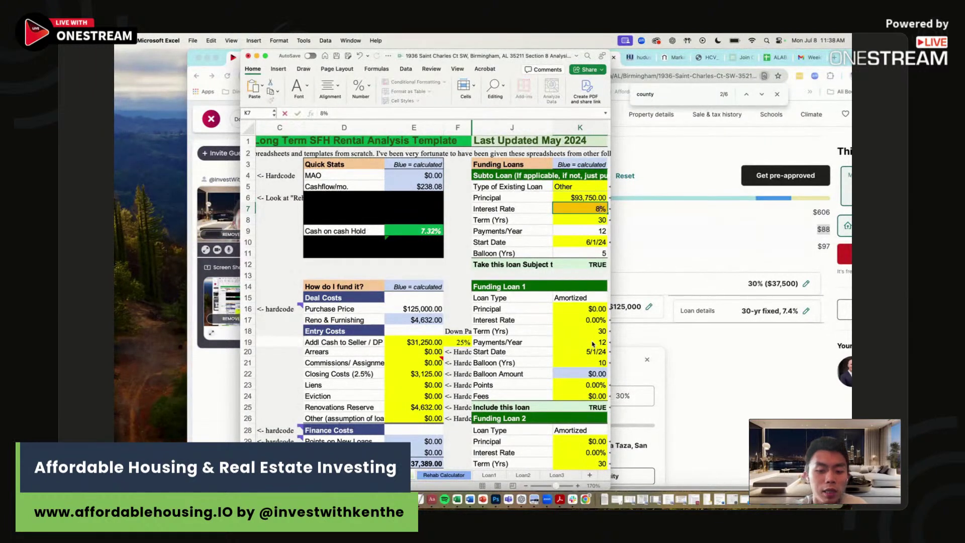
key(Return)
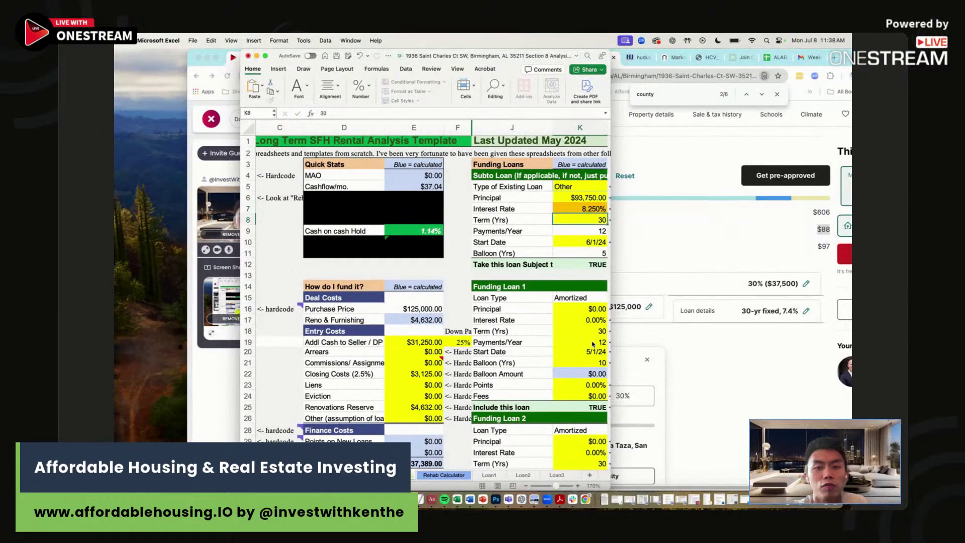
key(Up)
key(Down)
key(Down)
key(Down)
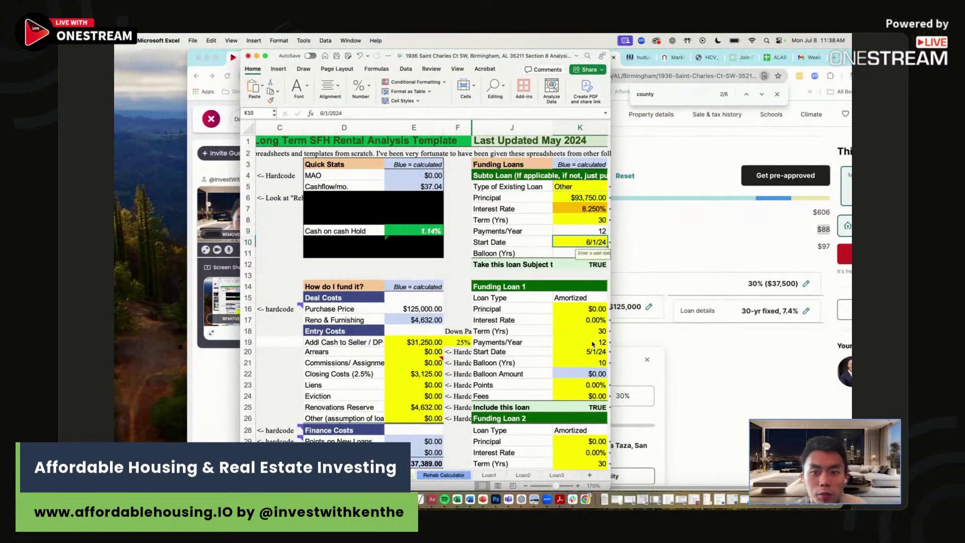
Set the Subto Loan balloon to 5 years
key(Down)
text(5)
key(Return)
key(Down)
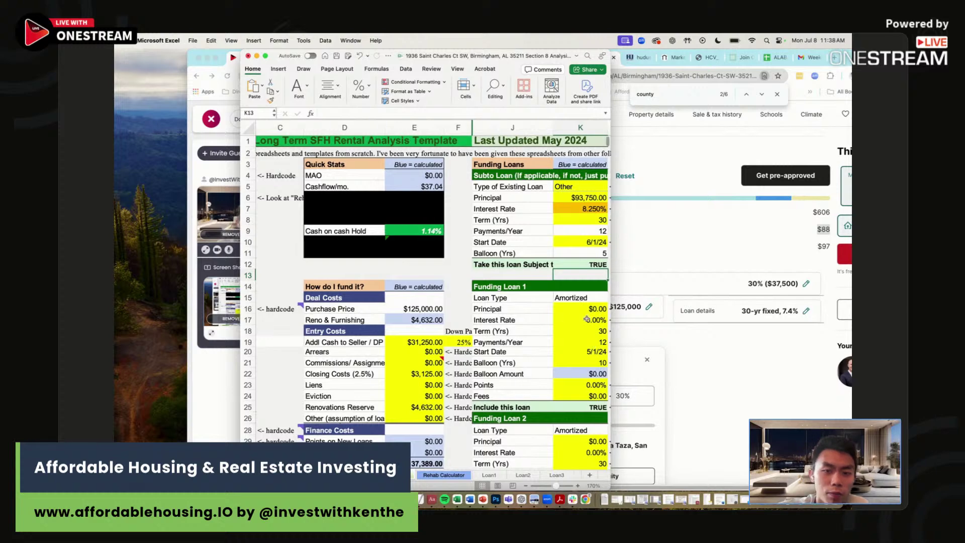
Fill the first Scenario Analysis row with 4 bedrooms, a gross rent of 1,261 and a monthly cash flow of 37
scroll(535, 322, down, 7)
drag(467, 370, 266, 370)
scroll(424, 279, up, 3)
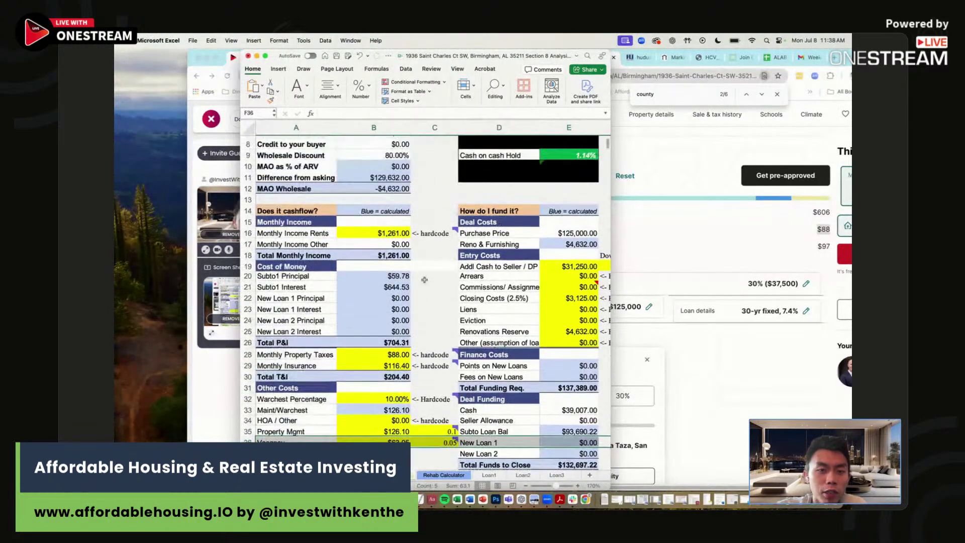
scroll(433, 326, down, 4)
click(451, 419)
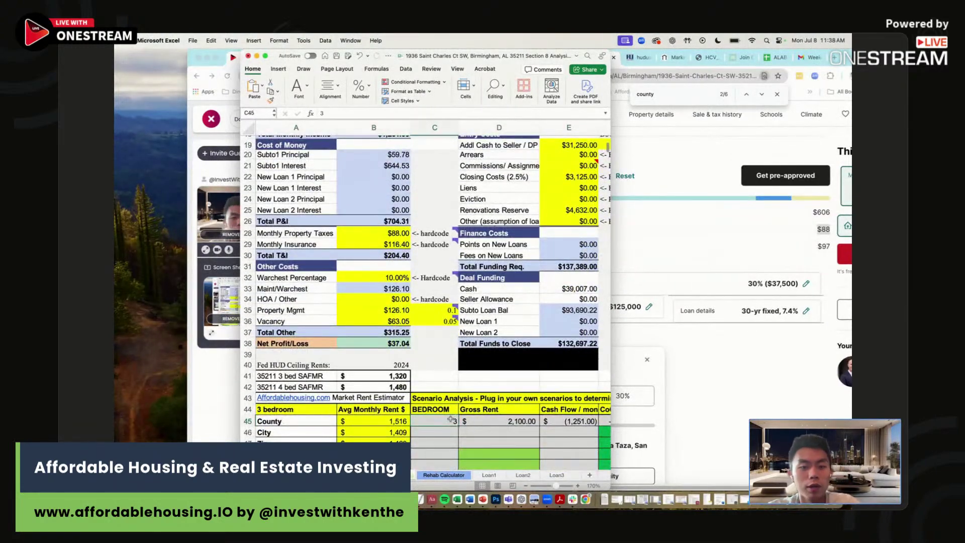
key(Right)
text(1261)
key(Tab)
key(Tab)
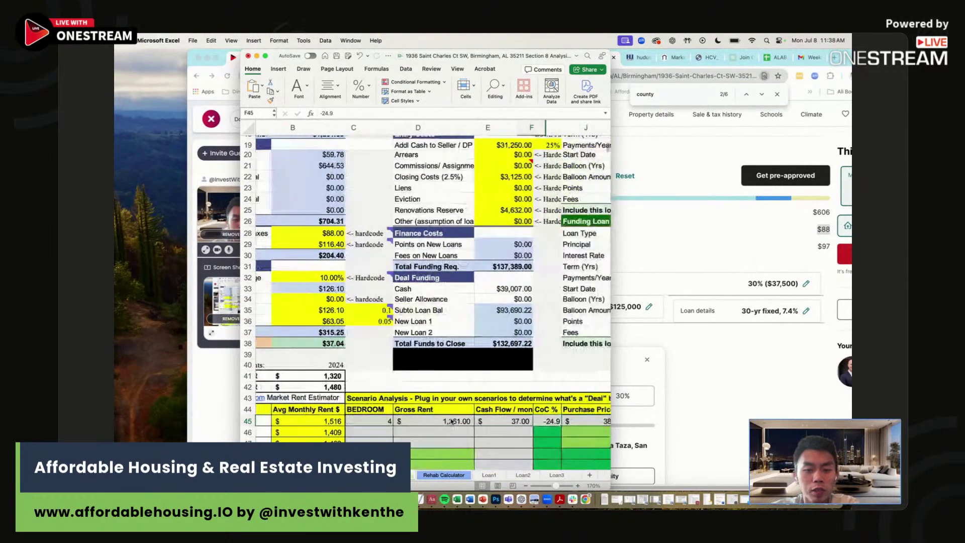
Enter a CoC % of 1.1 in the first scenario row, using the Quick Stats cash-on-cash figure
scroll(449, 392, up, 5)
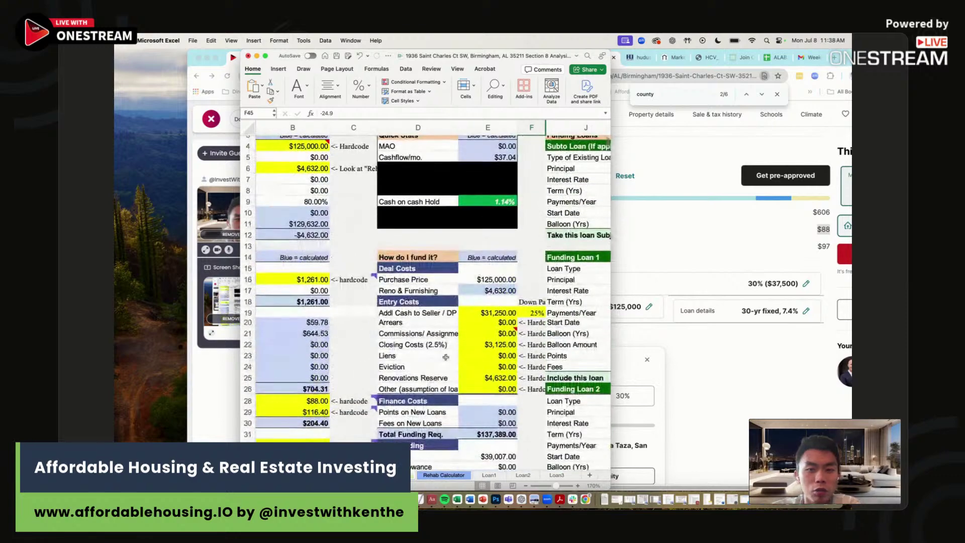
text(1.1)
key(Tab)
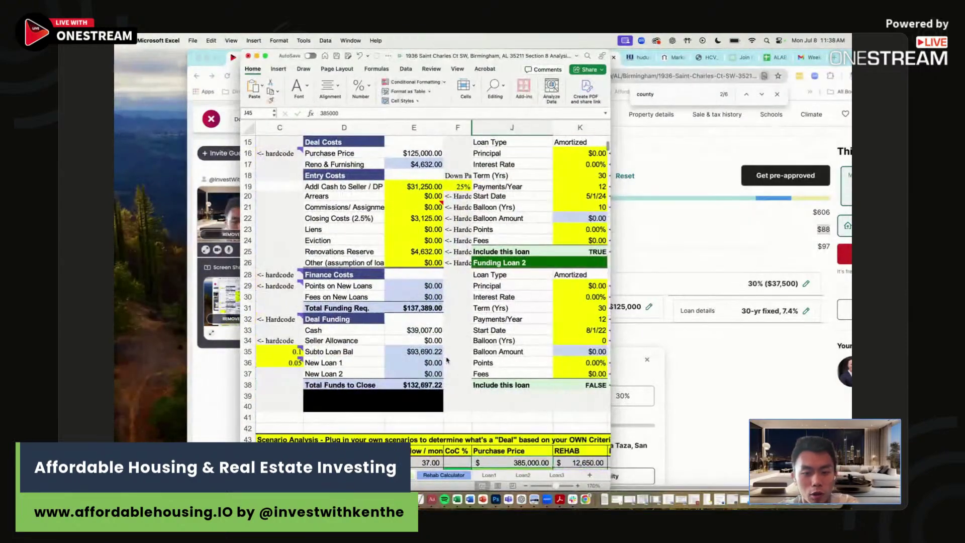
drag(478, 212, 296, 252)
scroll(424, 271, up, 5)
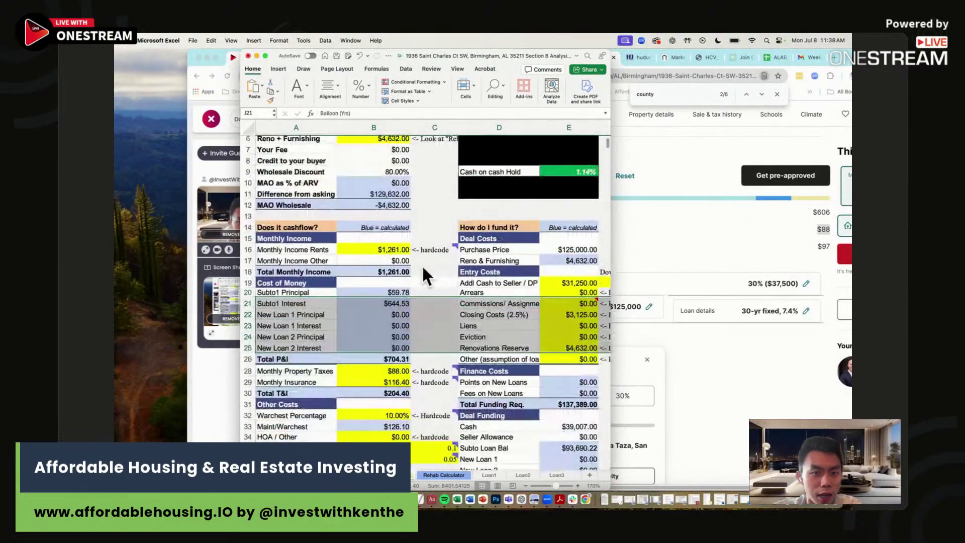
scroll(424, 270, down, 5)
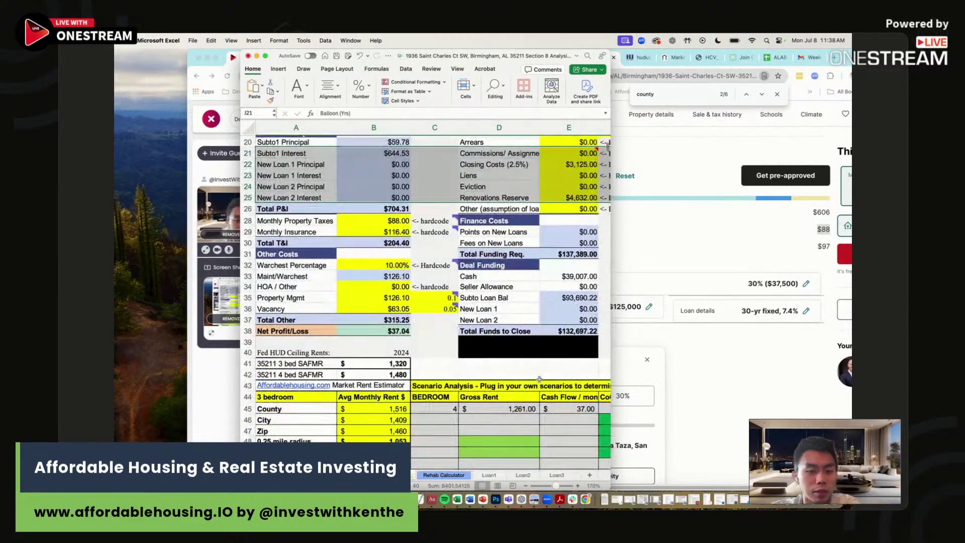
Set the purchase price in the first scenario row to 125,000
click(555, 410)
key(Right)
key(Right)
key(Right)
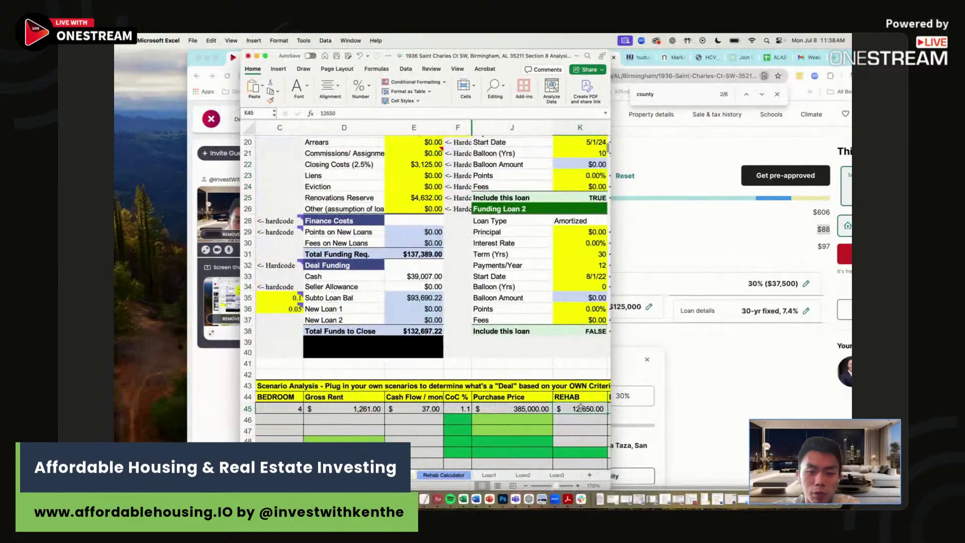
click(522, 409)
text(125000)
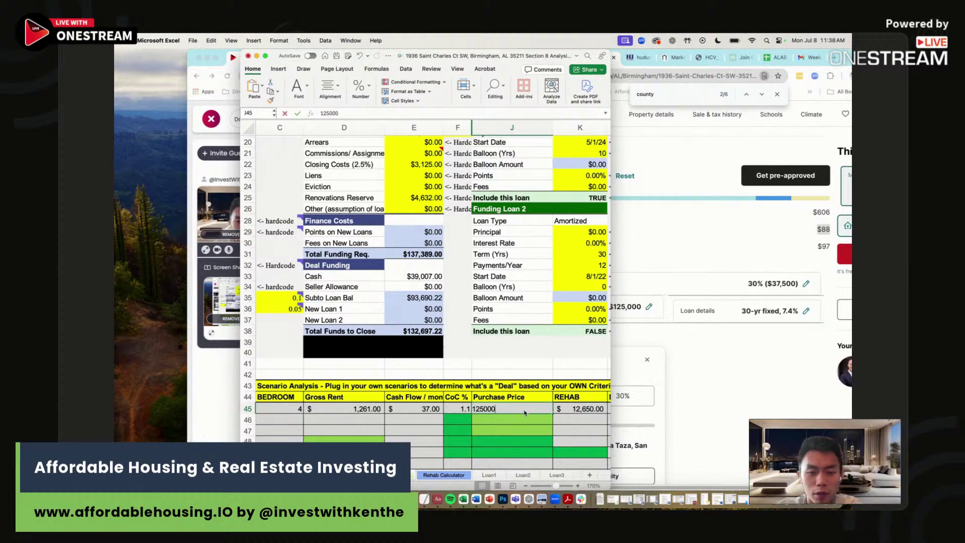
key(Tab)
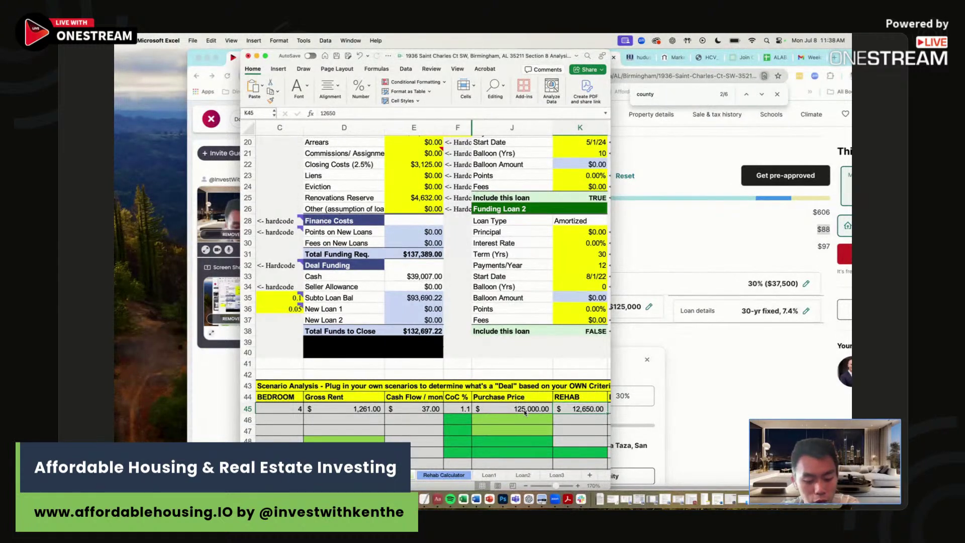
Enter a down payment of 25 and a mortgage interest of 8.25% in the first scenario row
key(Right)
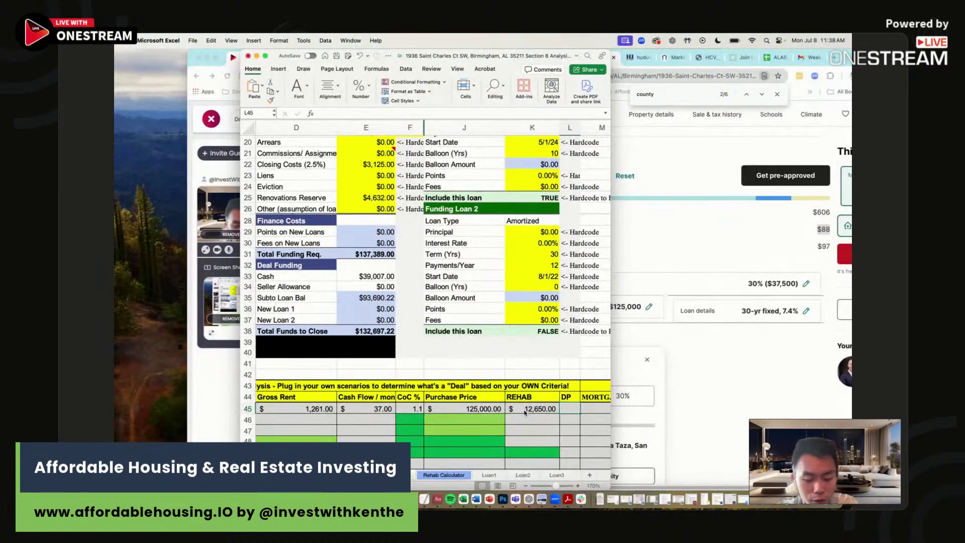
key(Right)
key(Left)
key(Left)
key(Left)
key(Right)
key(Right)
text(25)
key(Right)
text(8.25)
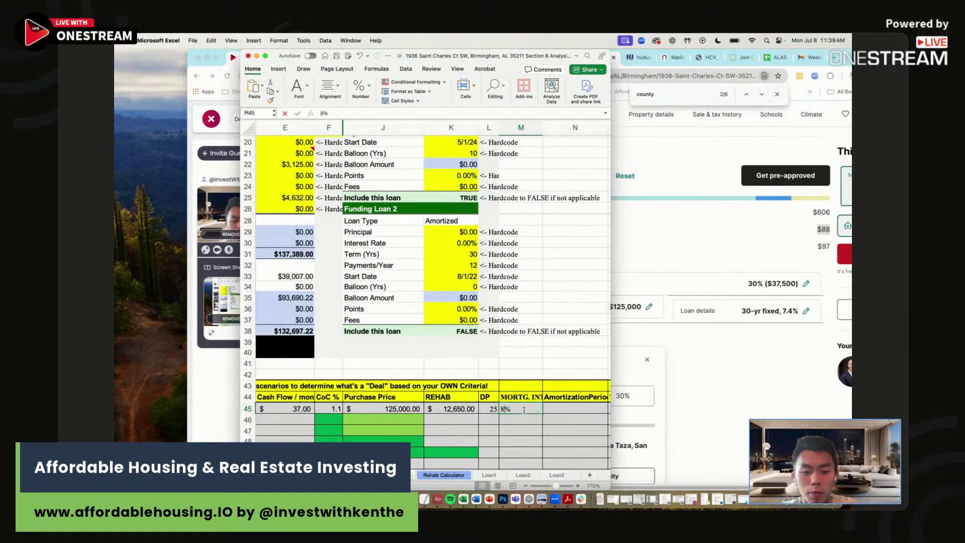
key(Return)
Start the second Scenario Analysis row with 4 bedrooms
key(Left)
key(Left)
key(Left)
key(Left)
key(Left)
key(Left)
key(Left)
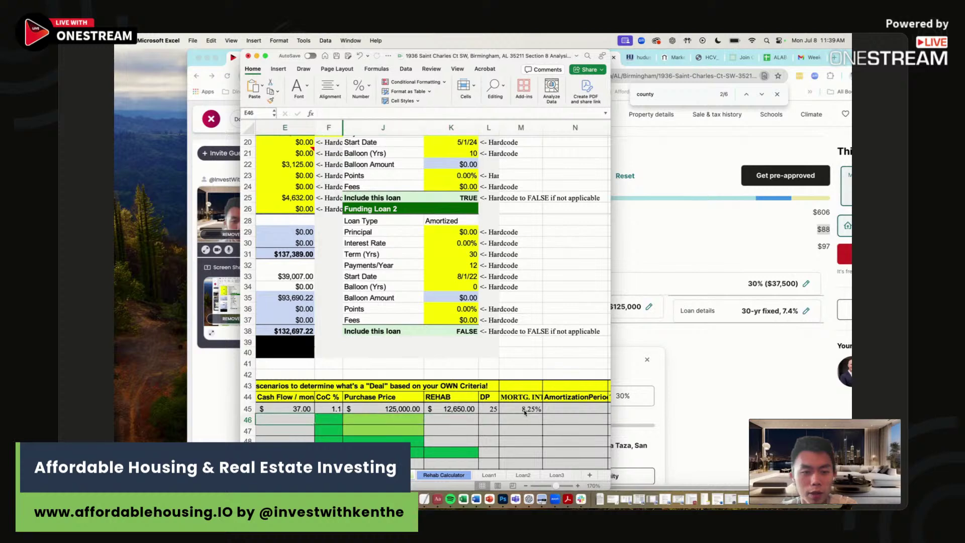
key(Right)
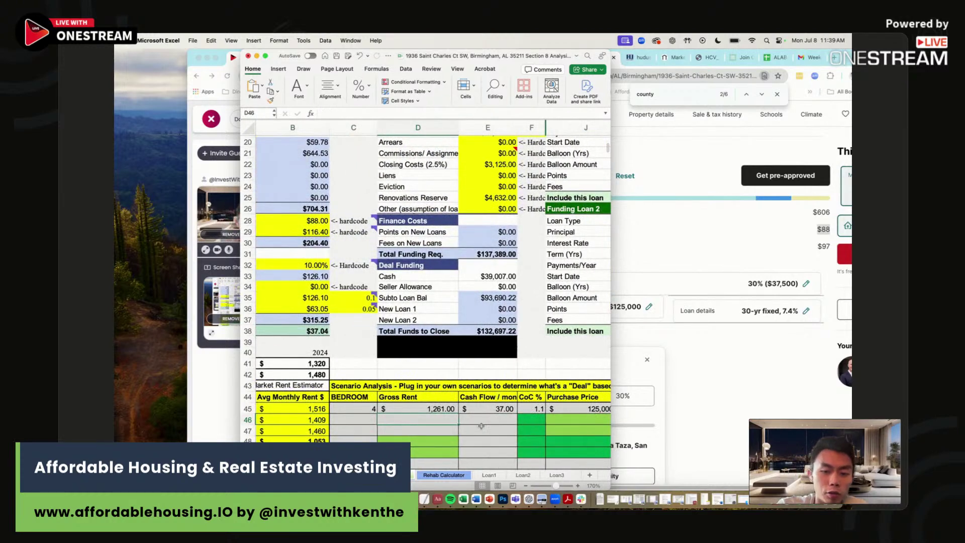
Examine the Cash on cash Hold figure in Quick Stats and its formula, moving the workbook window aside
scroll(451, 370, up, 10)
click(502, 232)
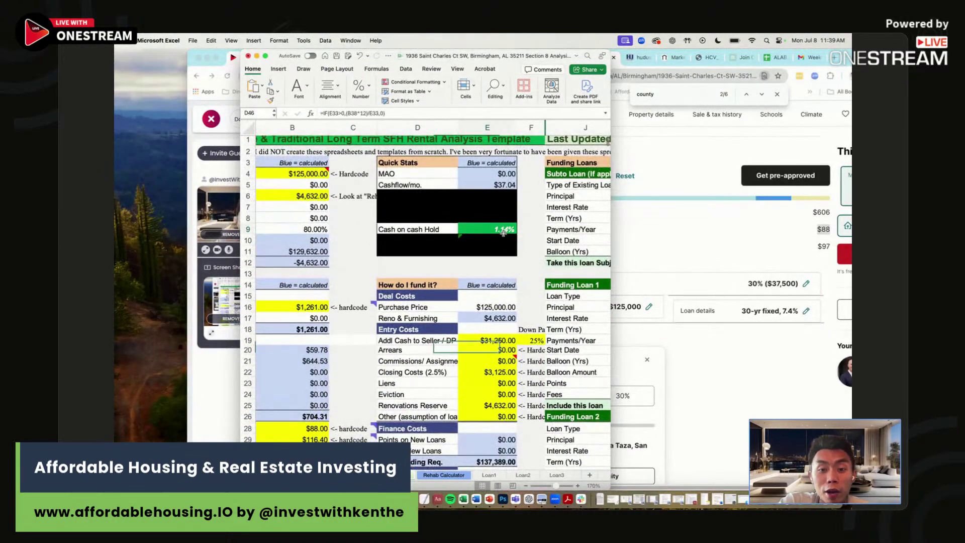
drag(499, 259, 494, 275)
click(494, 273)
drag(513, 70, 594, 72)
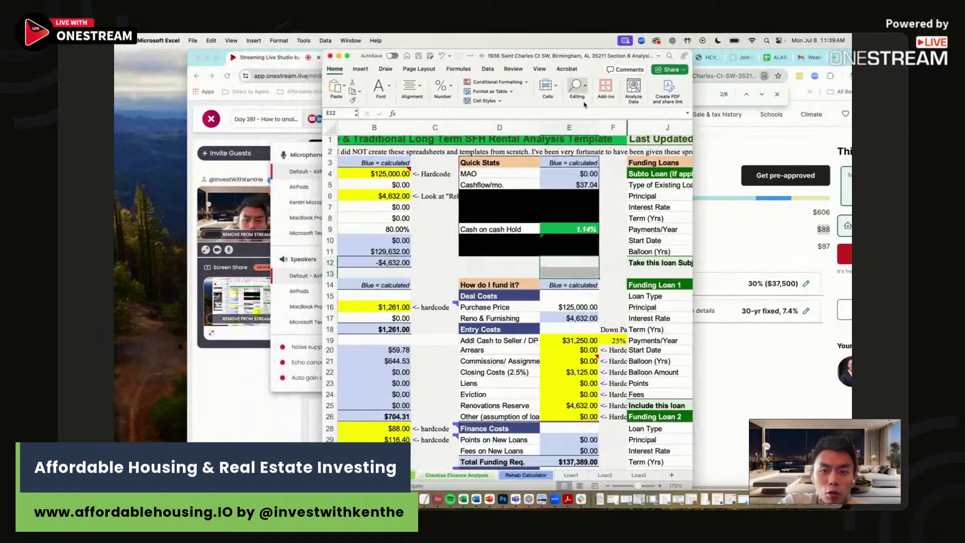
click(388, 172)
click(583, 230)
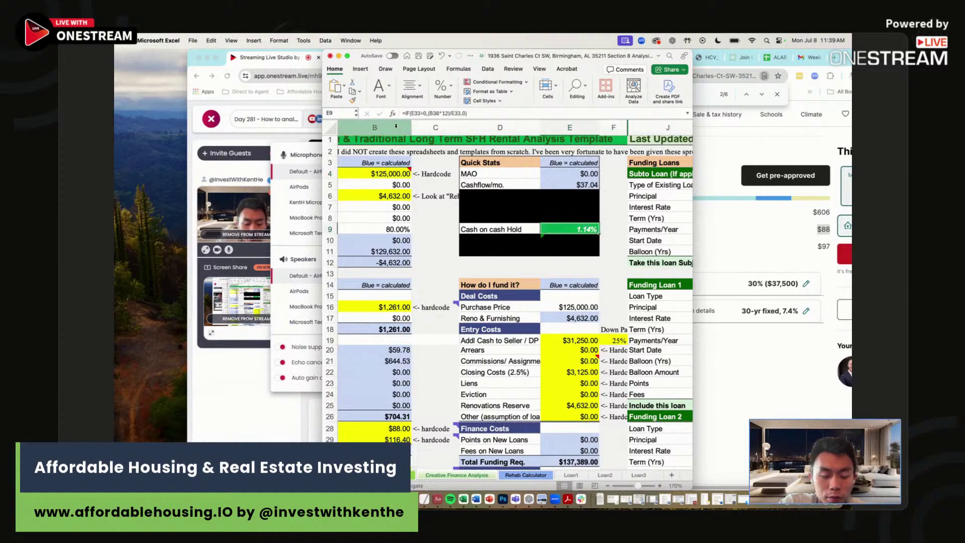
Test a lower asking price of $100,000 and reduce it further to $90,000
click(391, 174)
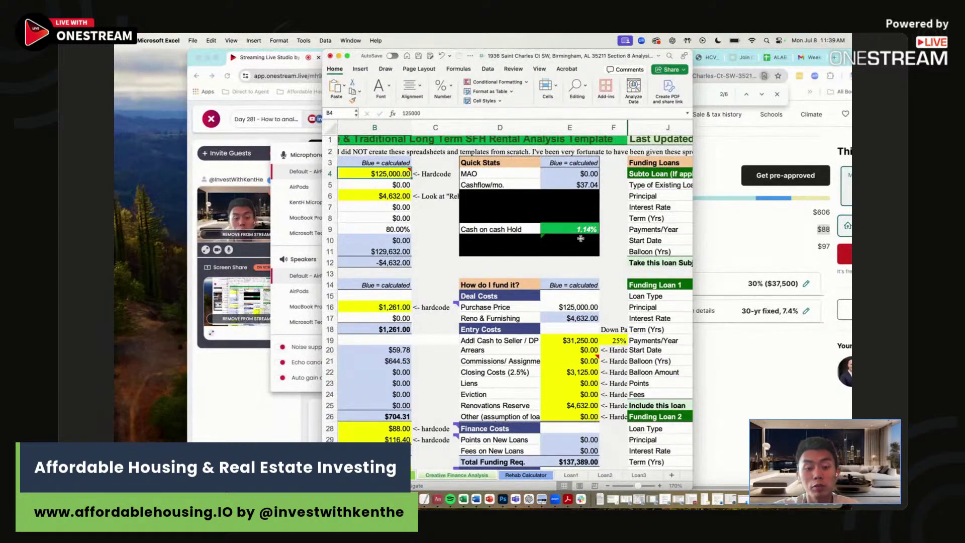
text(100000)
key(Return)
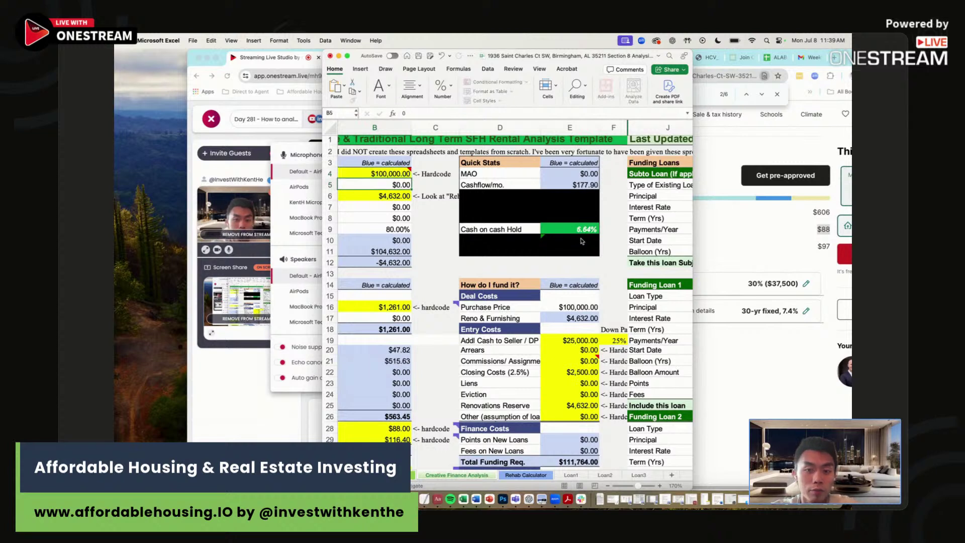
key(Up)
text(90000)
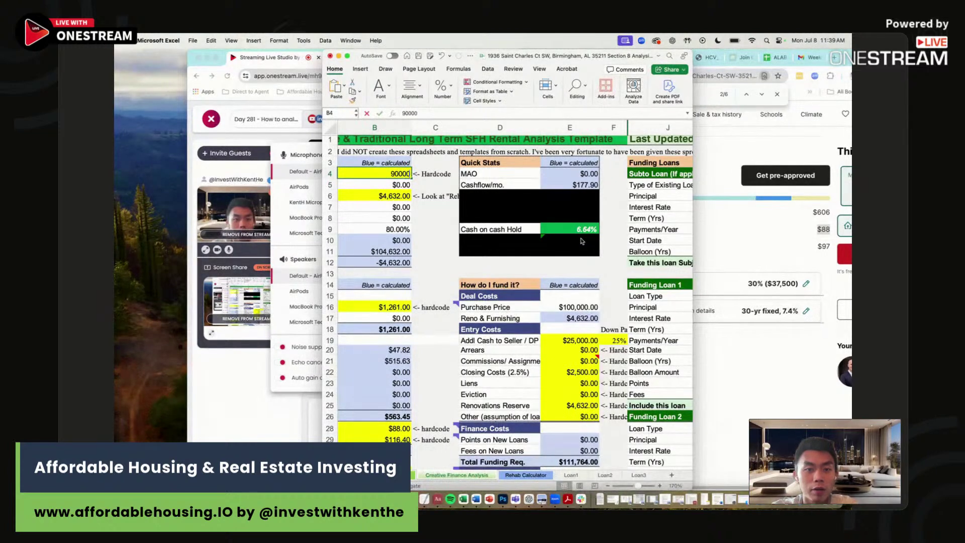
key(Return)
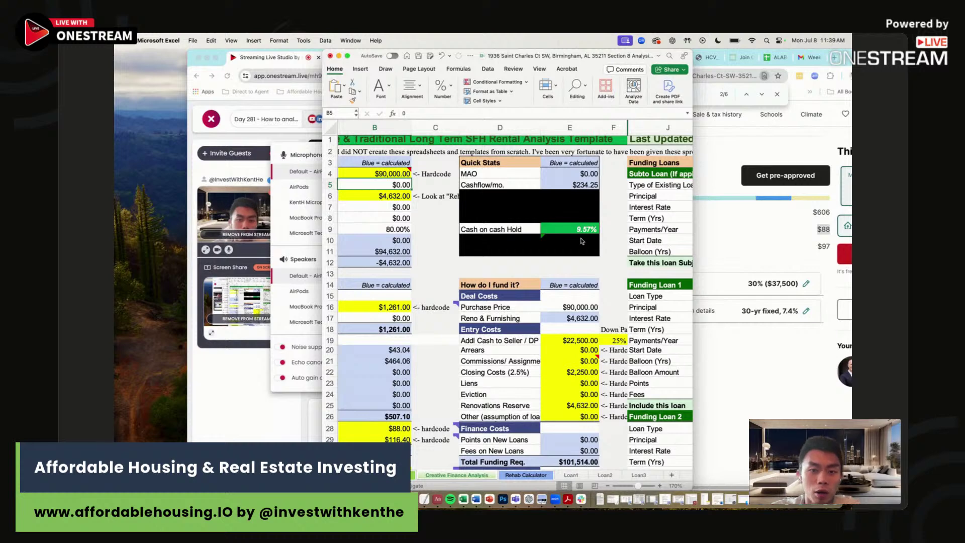
Fill the second scenario row with a gross rent of 1,261, cash flow of 234, CoC of 9.6 and purchase price of 125,000
click(582, 229)
scroll(624, 301, down, 2)
scroll(623, 300, down, 7)
click(525, 413)
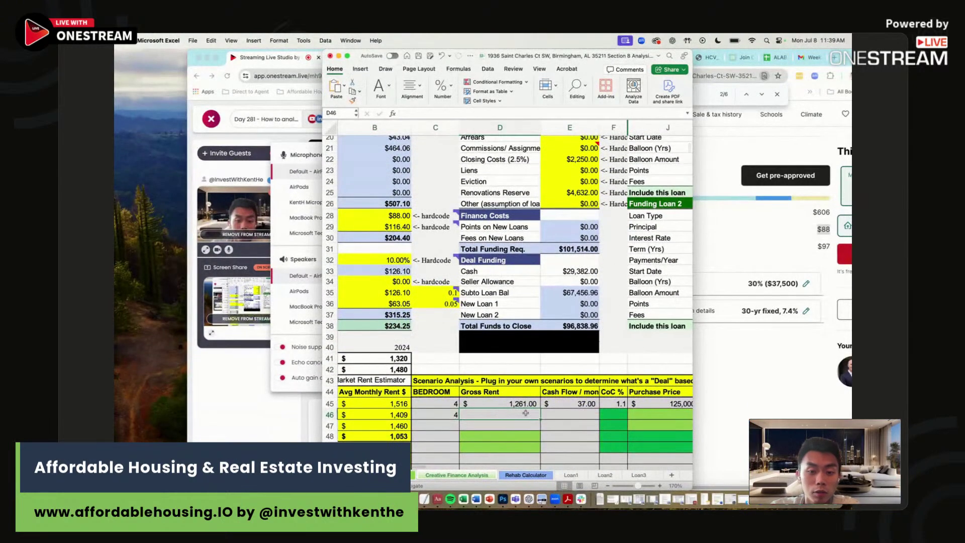
text(1261)
key(Tab)
text(234)
key(Tab)
text(9.6)
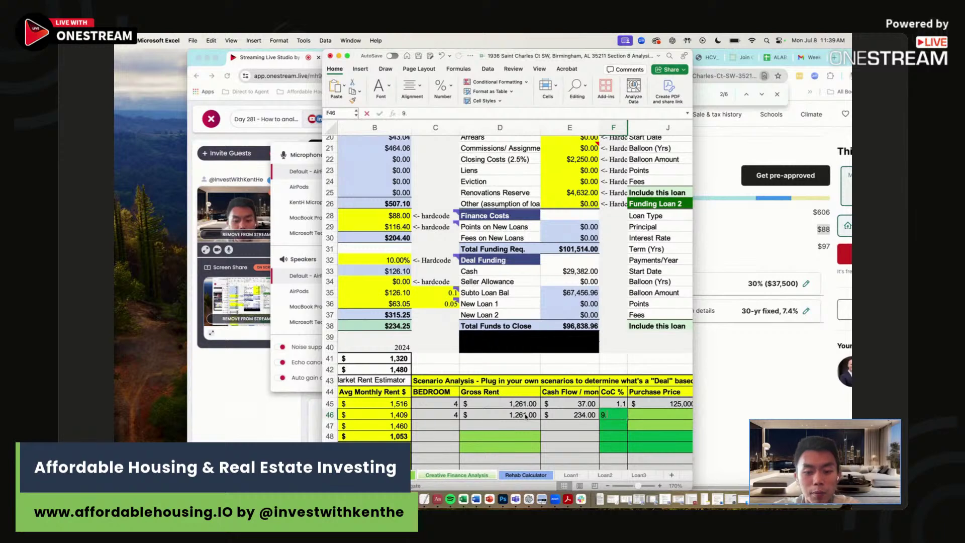
key(Tab)
text(125000)
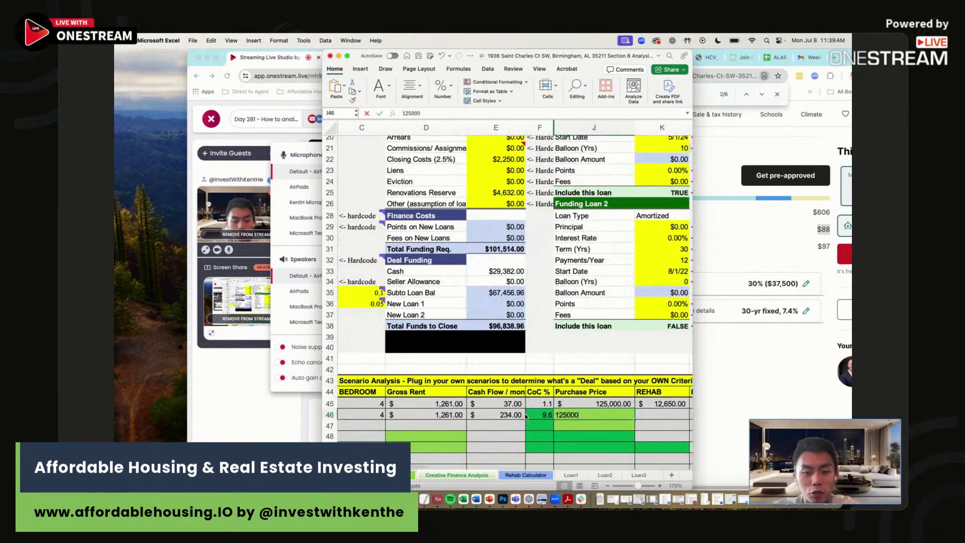
Set the rehab cost to 4,600 in both scenario rows and give the second row a down payment of 25 and 8.25% mortgage interest
key(Tab)
key(Up)
text(4600)
key(Return)
text(4,600)
key(Tab)
text(25)
key(Tab)
text(8.25)
key(Return)
Set the Subto Loan interest rate to 7.25%
click(651, 336)
scroll(603, 331, up, 10)
scroll(603, 332, left, 5)
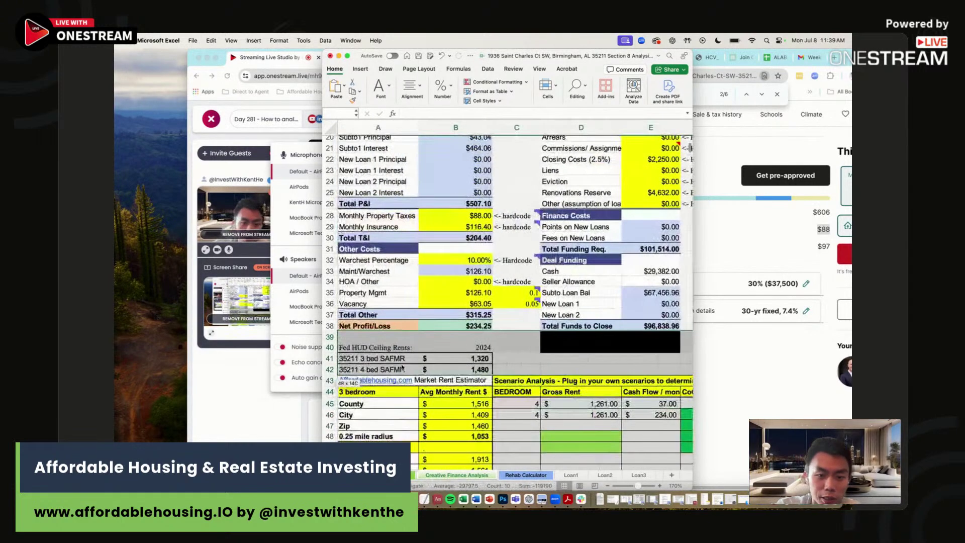
scroll(551, 325, up, 3)
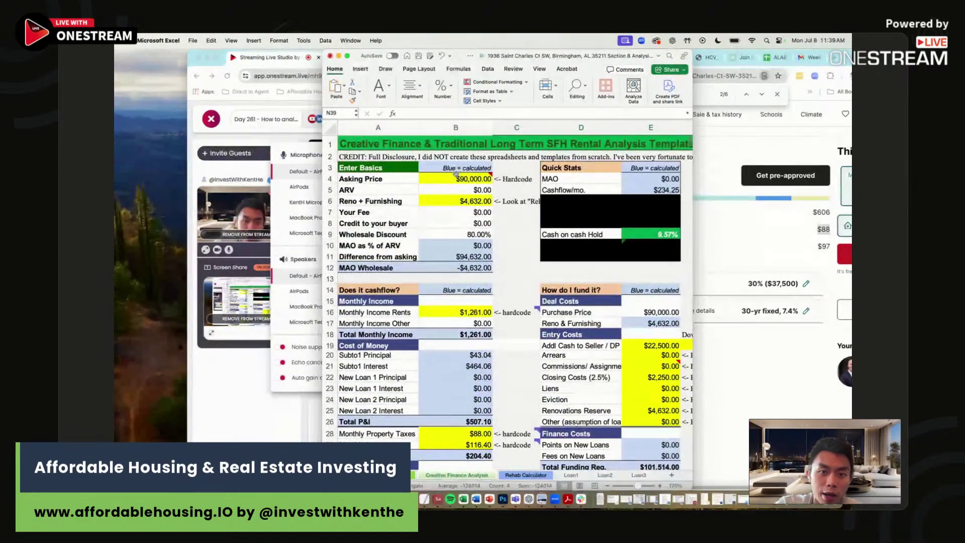
click(509, 234)
key(Right)
key(Right)
key(Right)
key(Right)
key(Right)
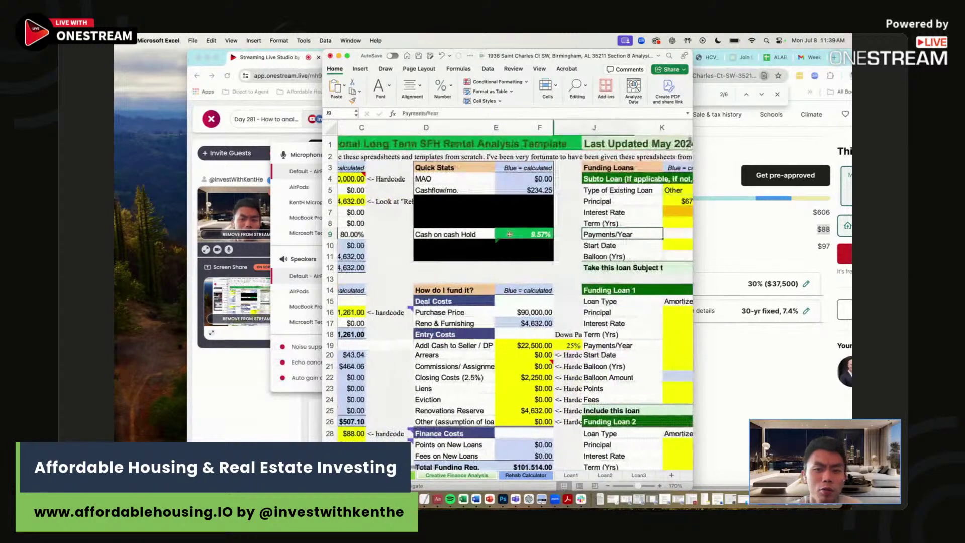
key(Up)
key(Up)
text(7.25)
key(Return)
key(Up)
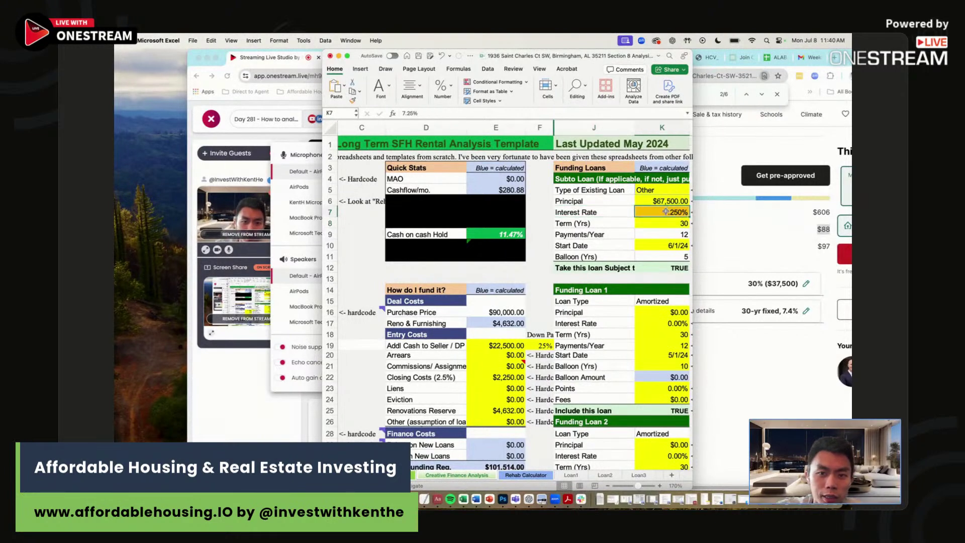
Check the Cash on cash Hold return in Quick Stats and set the asking price to $95,000
scroll(593, 225, right, 1)
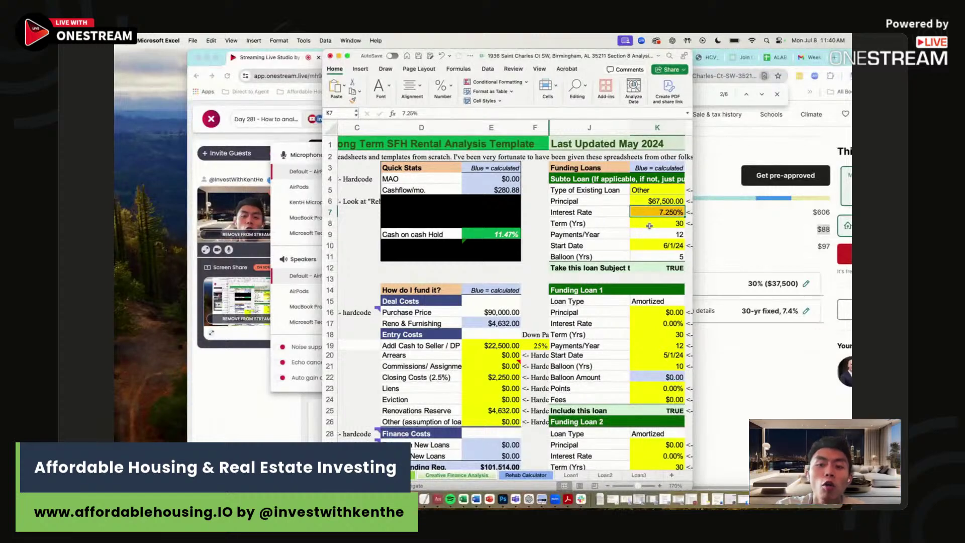
drag(535, 201, 491, 223)
scroll(503, 226, left, 5)
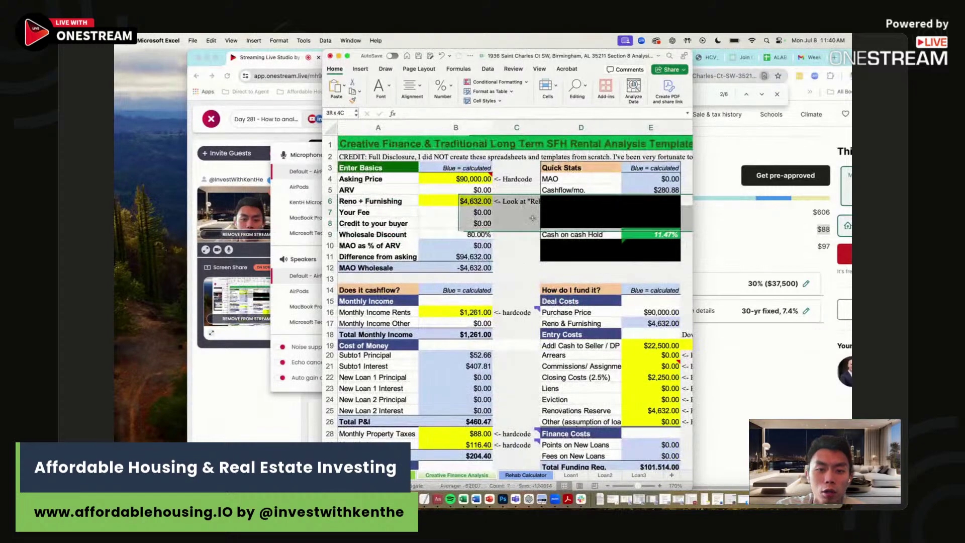
click(665, 235)
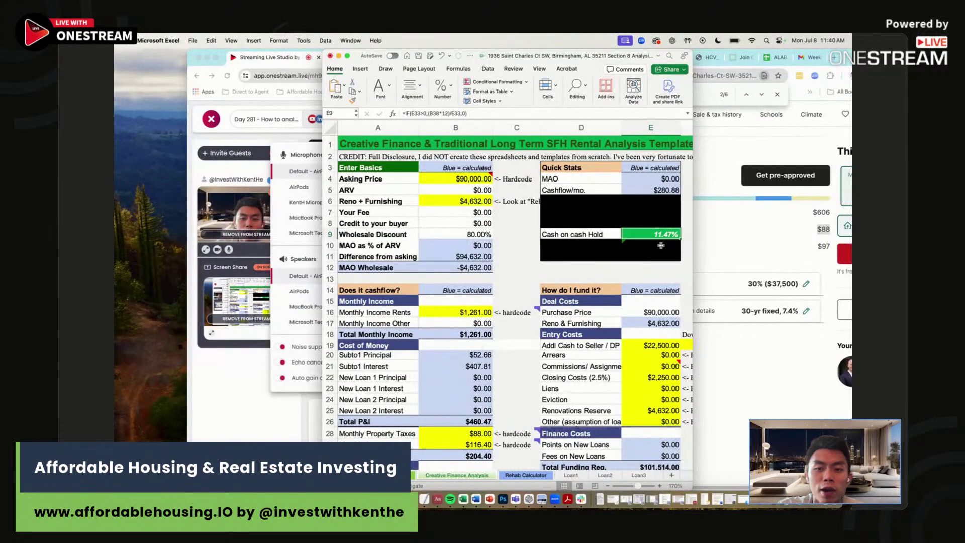
click(489, 179)
text(95000)
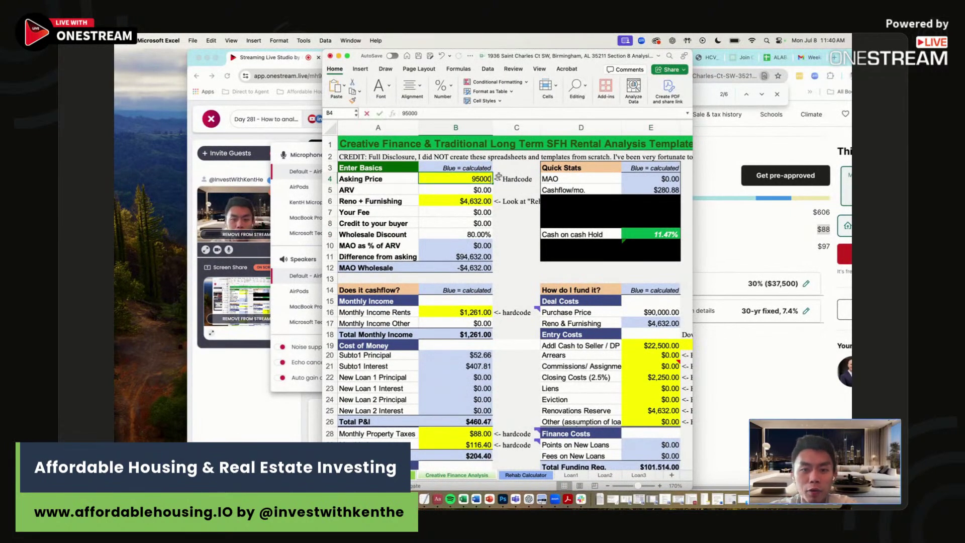
key(Return)
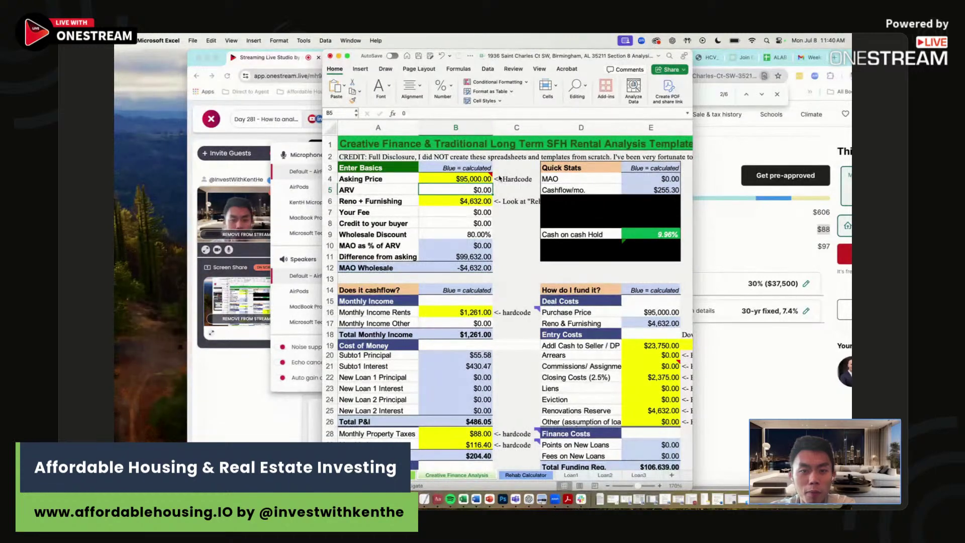
key(Up)
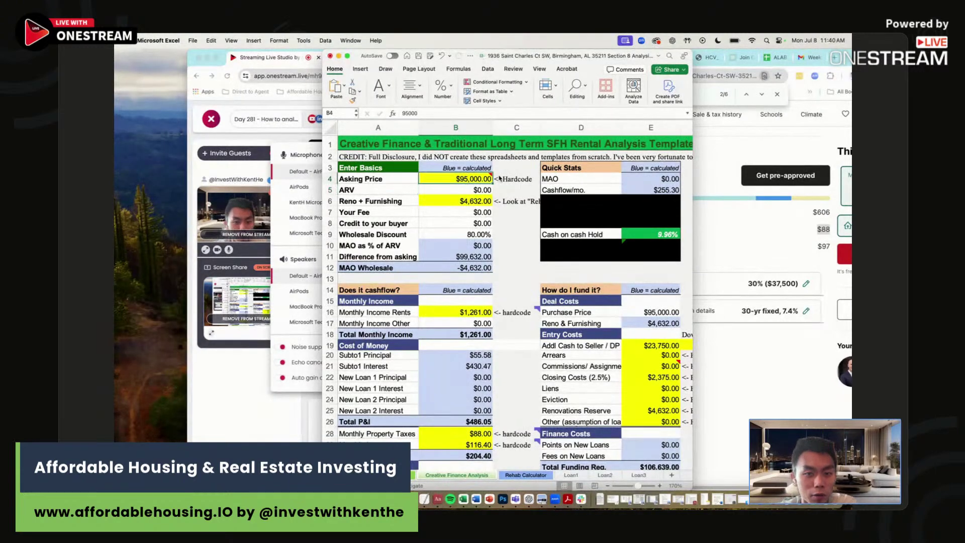
Fill the third scenario row with 4 bedrooms, gross rent 1,261, cash flow 255, CoC 10 and purchase price 95,000
click(636, 245)
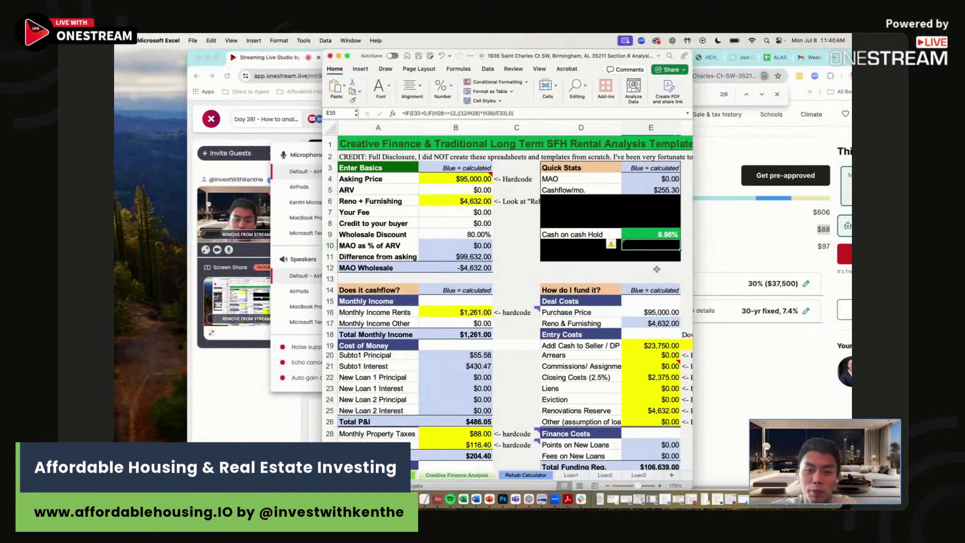
scroll(636, 319, down, 8)
click(517, 433)
text(4)
click(589, 433)
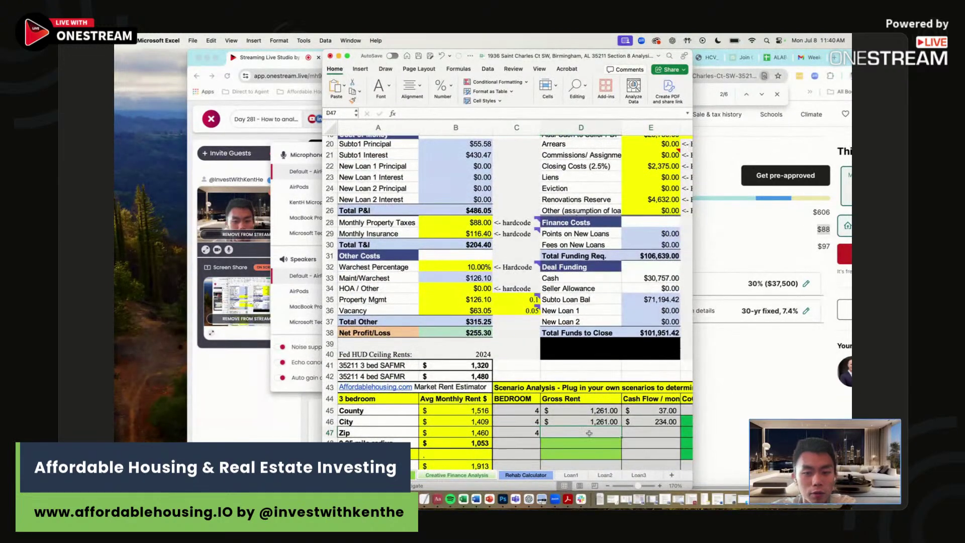
text(1261)
key(Tab)
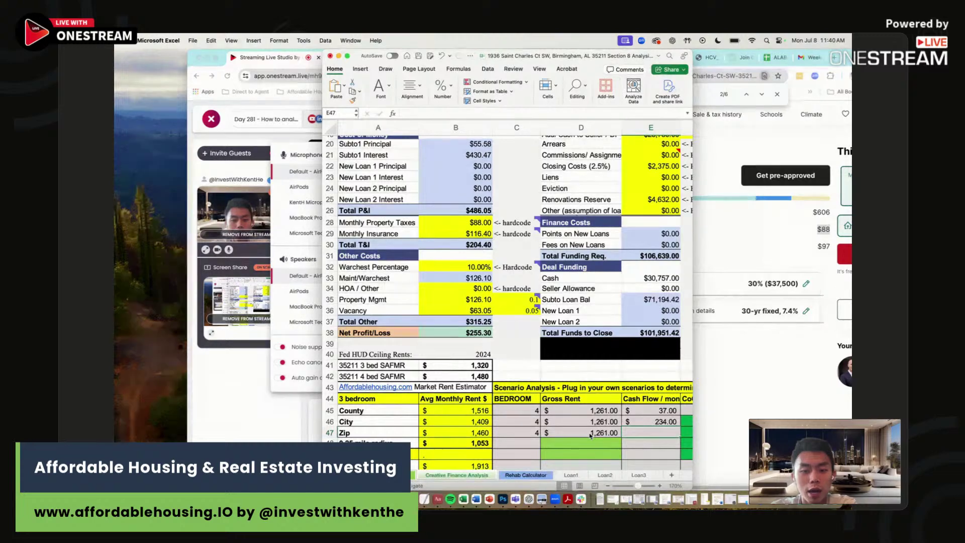
text(255)
key(Tab)
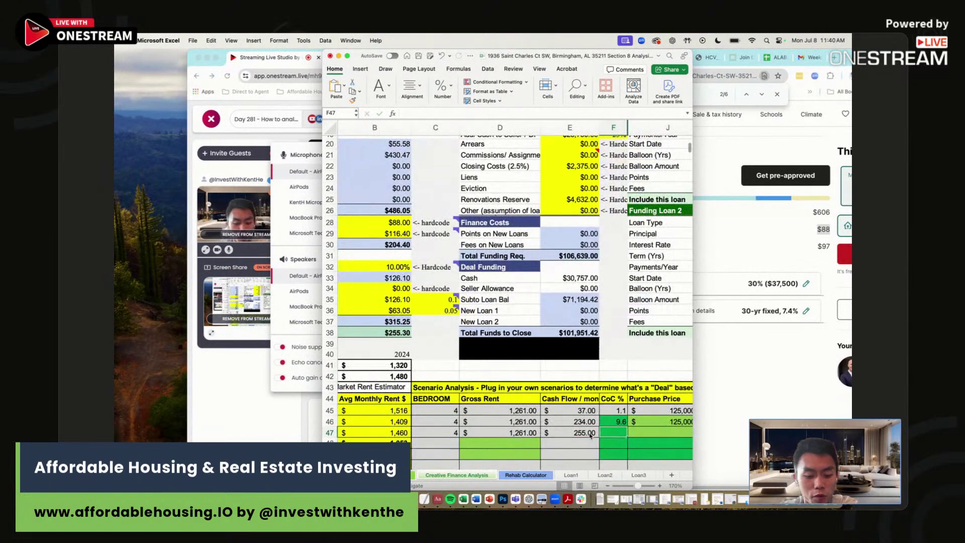
text(10)
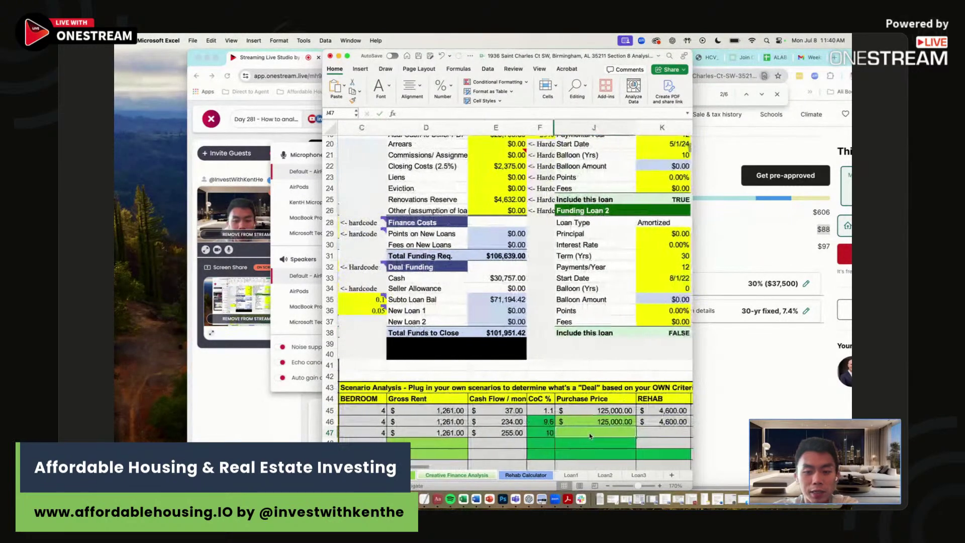
key(Tab)
text(950)
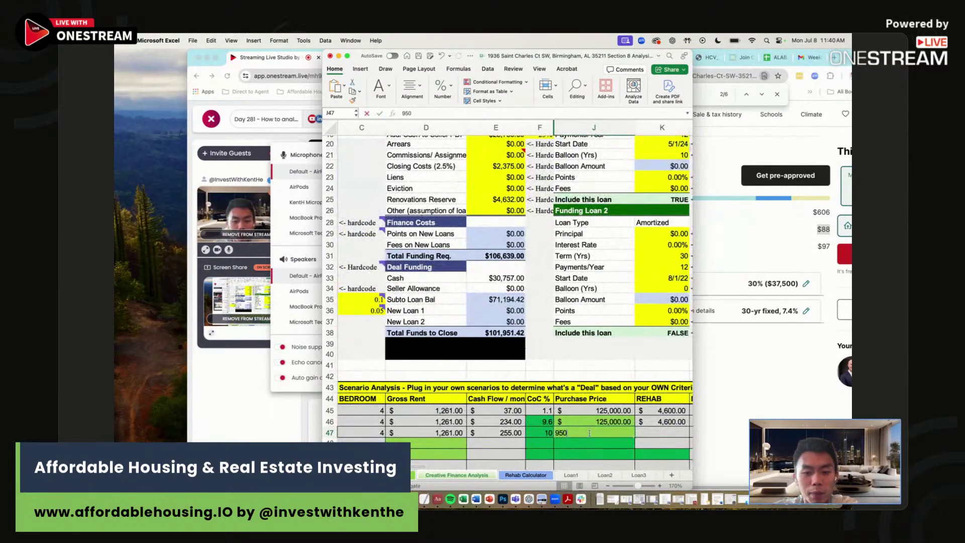
Correct the purchase price in the second scenario row to 90,000
key(Up)
text(90)
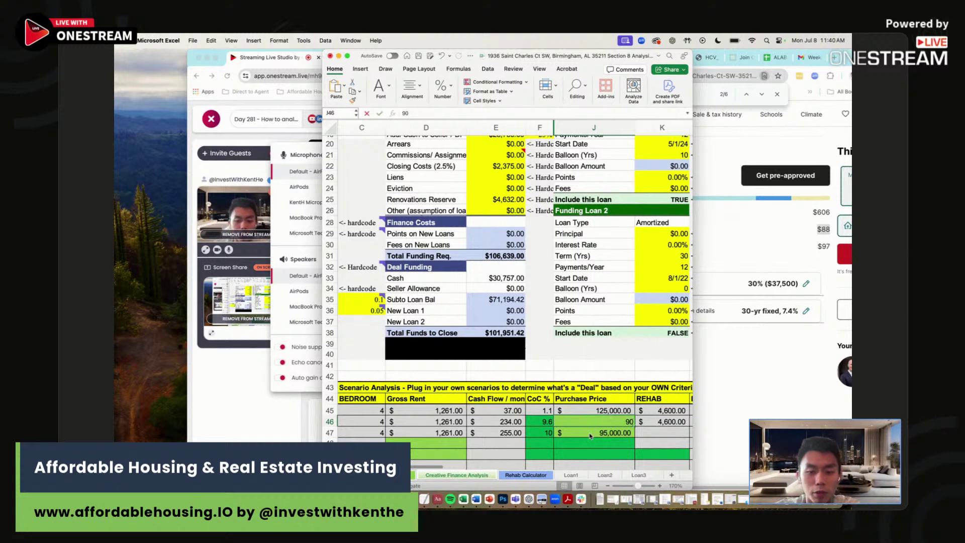
text(,000)
Enter a rehab cost of 4,600 and a down payment of 25 in the third scenario row
key(Right)
key(Right)
key(Down)
key(Left)
text(4600)
key(Right)
text(24)
key(BackSpace)
text(5)
Set the third scenario's mortgage interest to 7.25%
key(Right)
text(8%)
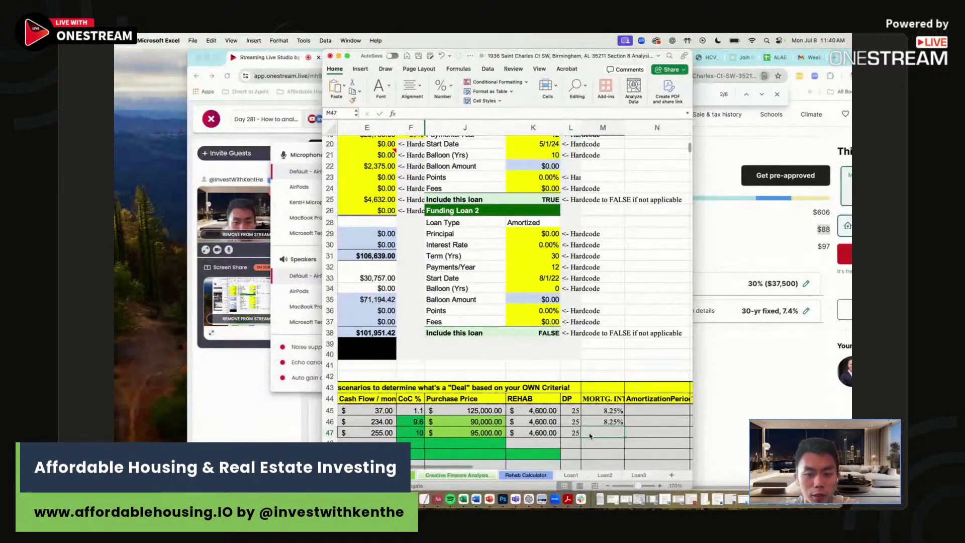
key(BackSpace)
key(BackSpace)
text(7.25%)
key(Return)
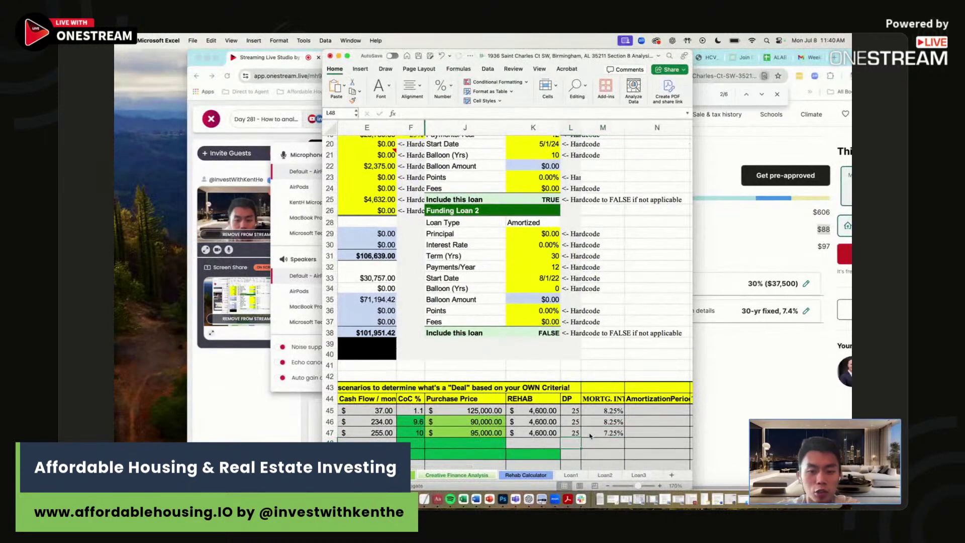
Multiply the Reno + Furnishing formula, which references the Rehab Calculator total, by 3
drag(653, 443, 440, 443)
click(439, 443)
scroll(402, 190, up, 10)
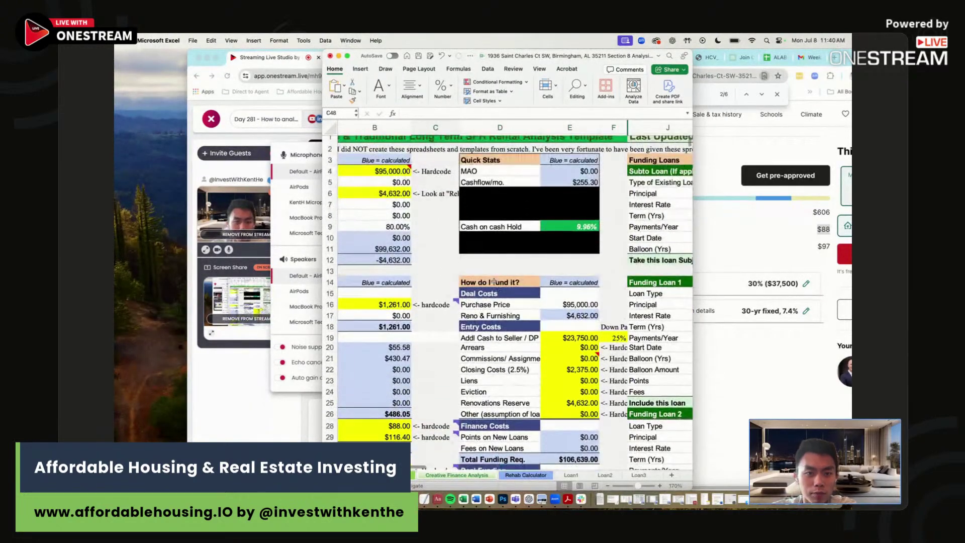
double_click(402, 192)
click(494, 113)
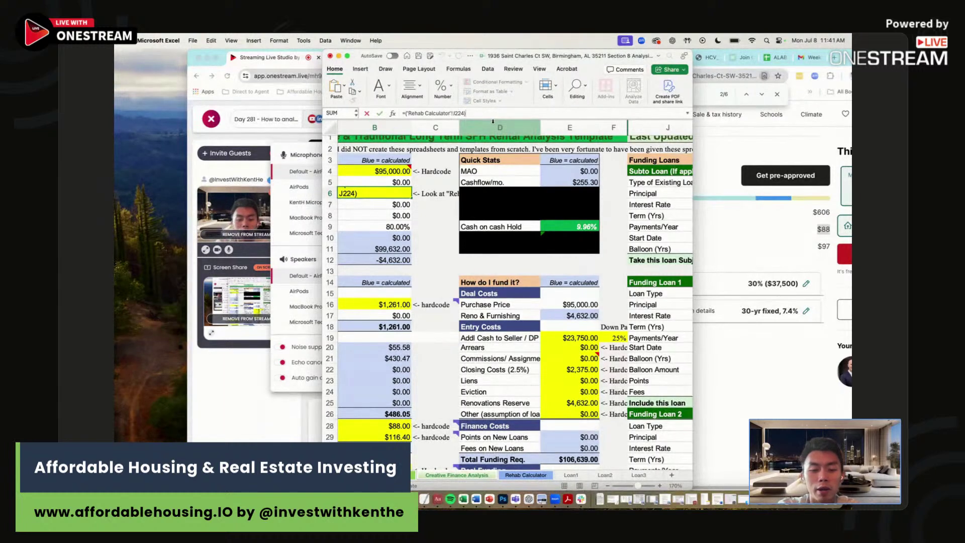
text(3)
key(Return)
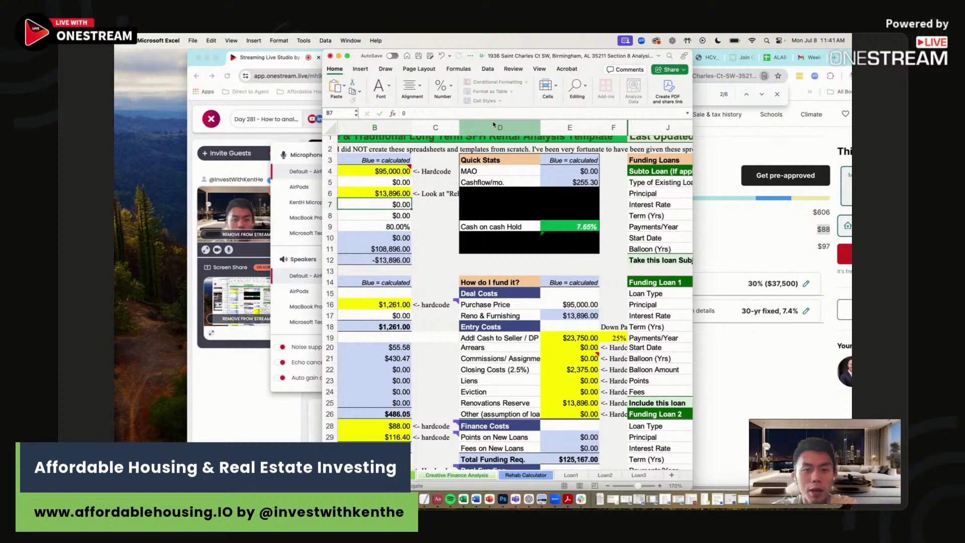
key(Up)
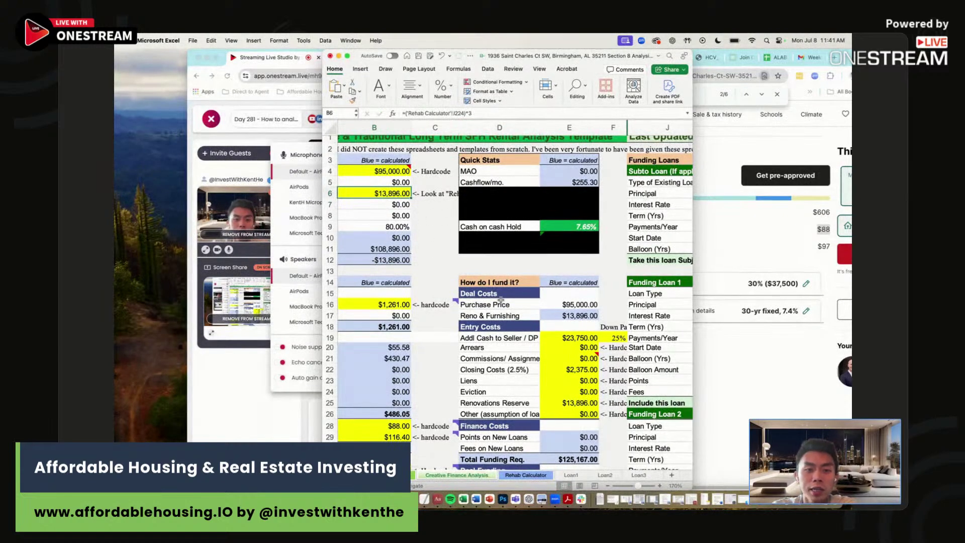
Test asking prices of $90,000 and $85,000 against the Cash on cash Hold return, keeping $85,000
click(575, 227)
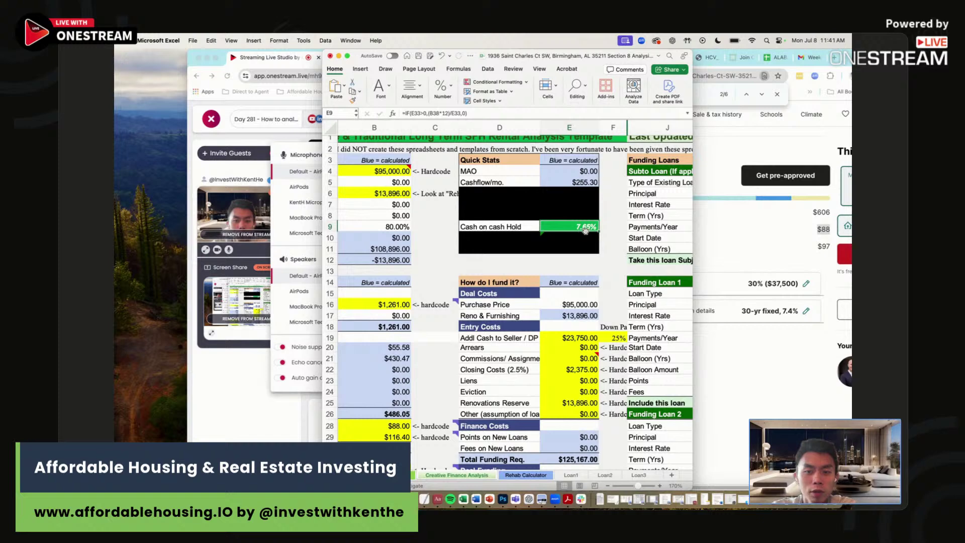
scroll(578, 224, right, 3)
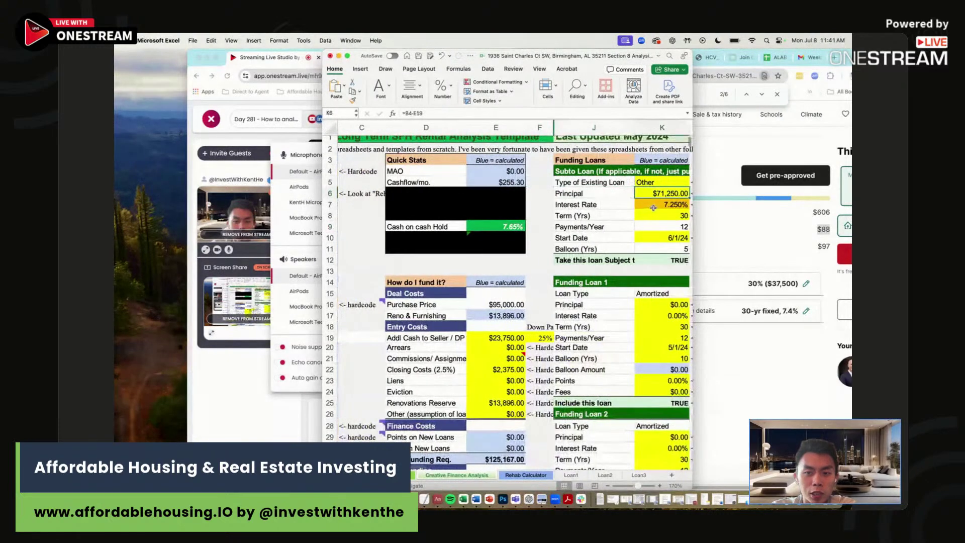
scroll(549, 226, left, 3)
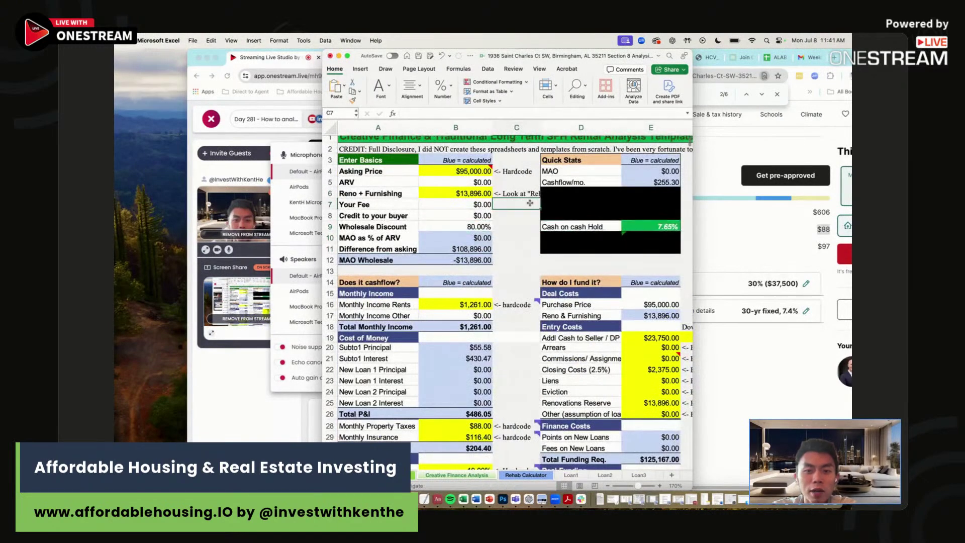
click(450, 172)
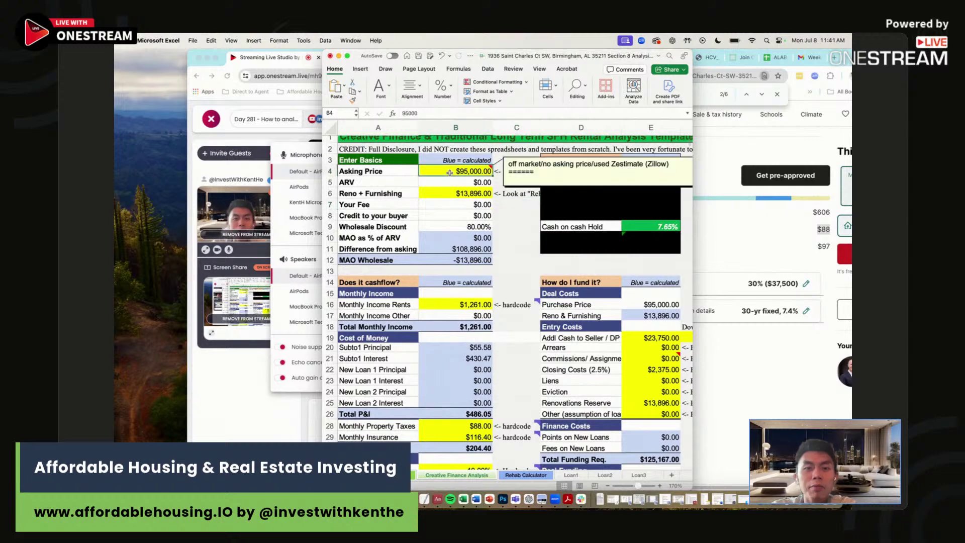
text(9)
text(0,000)
key(Return)
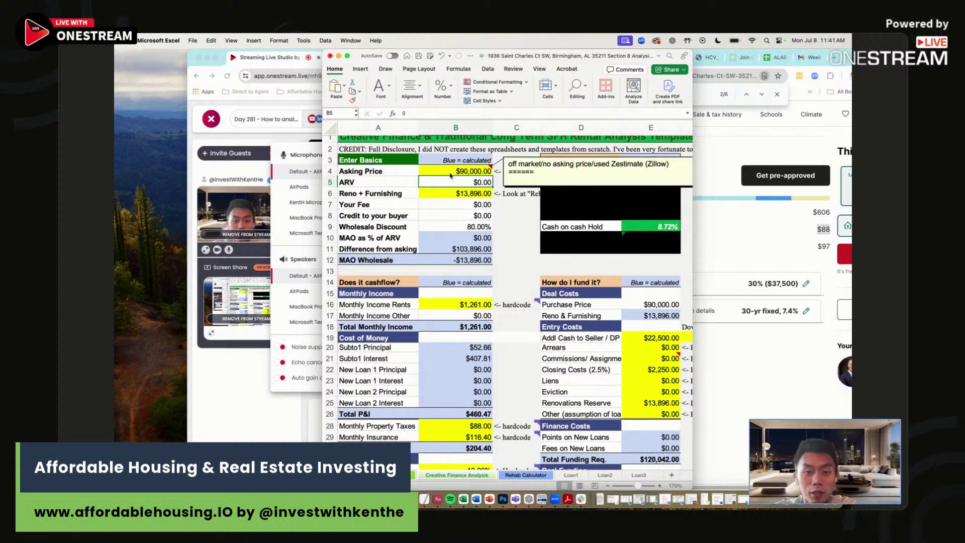
text(85000)
key(Return)
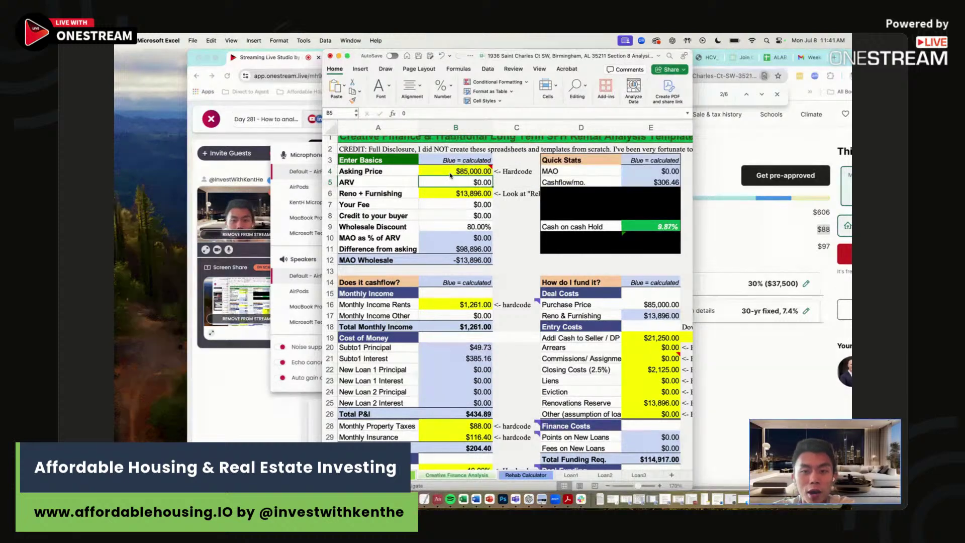
click(654, 227)
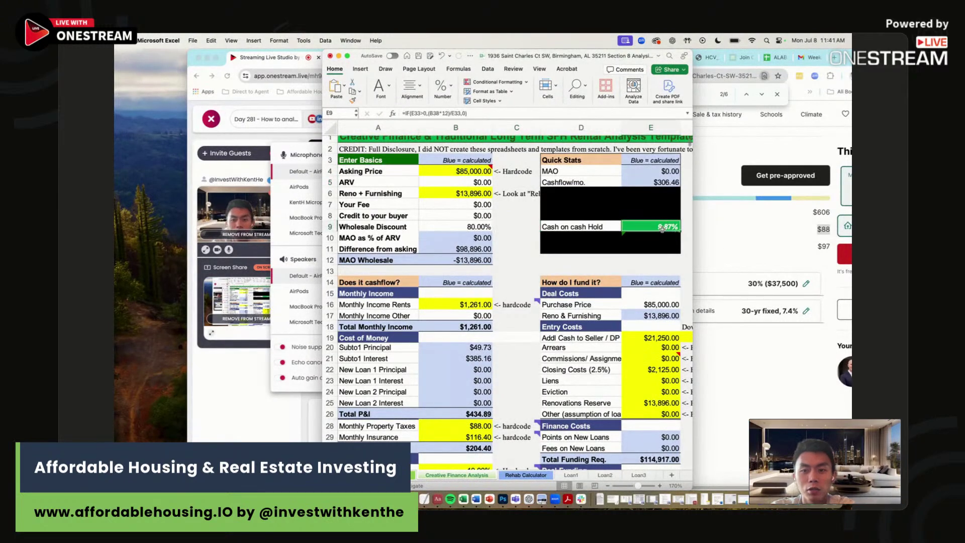
Enter a rehab cost of 13,900 in the fourth scenario row, based on the Reno + Furnishing amount
click(461, 193)
scroll(614, 358, down, 10)
scroll(614, 358, down, 2)
scroll(613, 359, right, 5)
click(658, 397)
text(13900)
key(Return)
Enter 4 bedrooms and a gross rent of 1,261 in the fourth scenario row
key(Up)
key(Left)
key(Left)
text(4)
key(Tab)
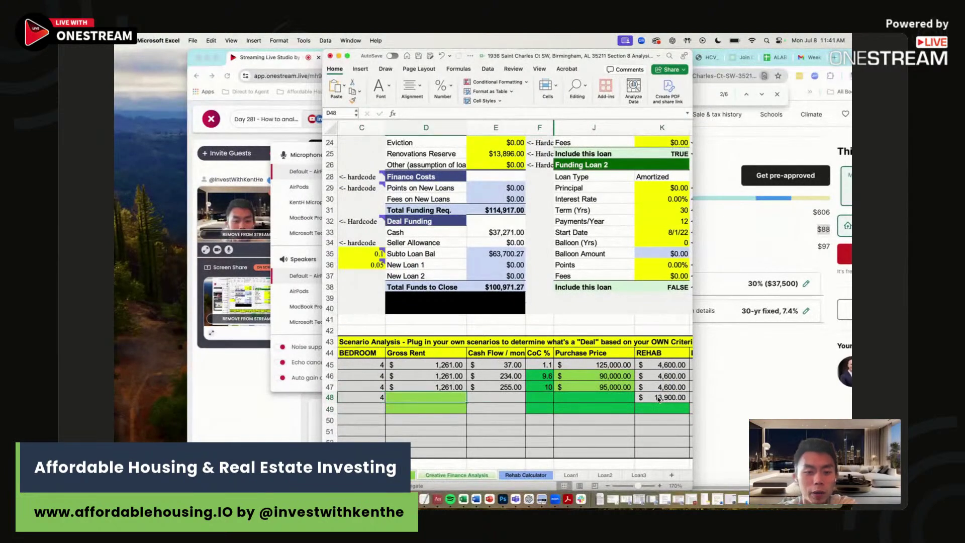
text(1261)
Enter the net monthly profit as a cash flow of 306 in the fourth scenario row
key(Left)
key(Left)
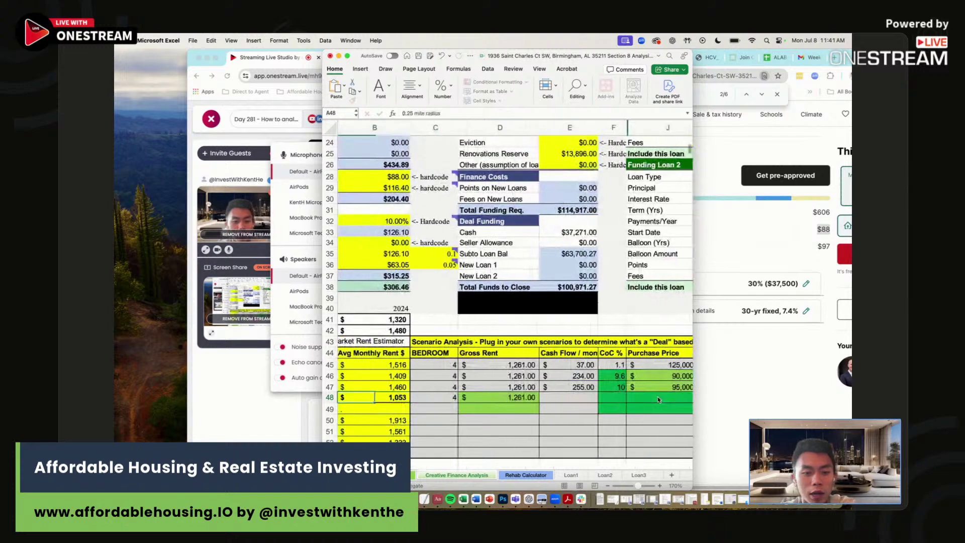
key(Left)
key(Right)
key(Right)
key(Right)
key(Right)
text(306)
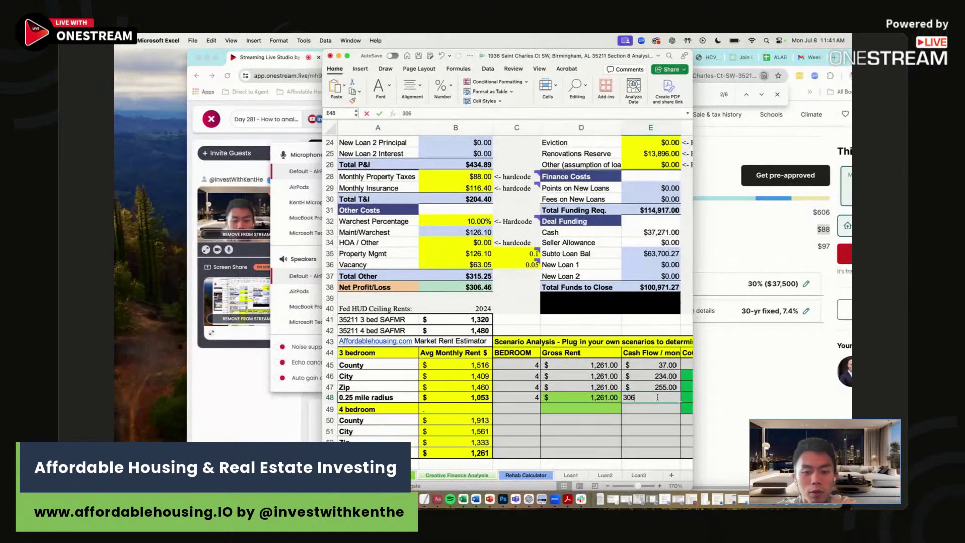
key(Tab)
Enter a CoC of 9.9 and a purchase price of 85,000 in the fourth scenario row
scroll(658, 397, right, 5)
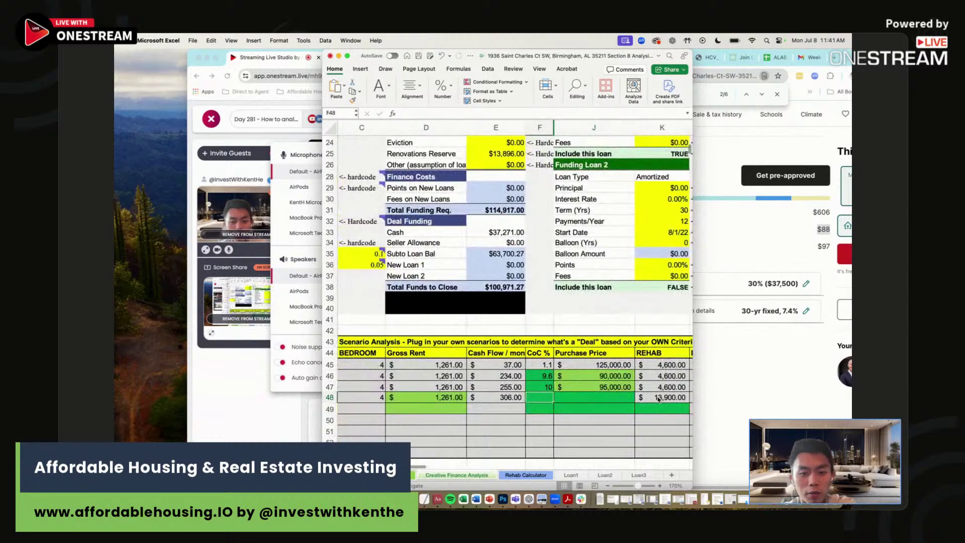
scroll(561, 226, up, 10)
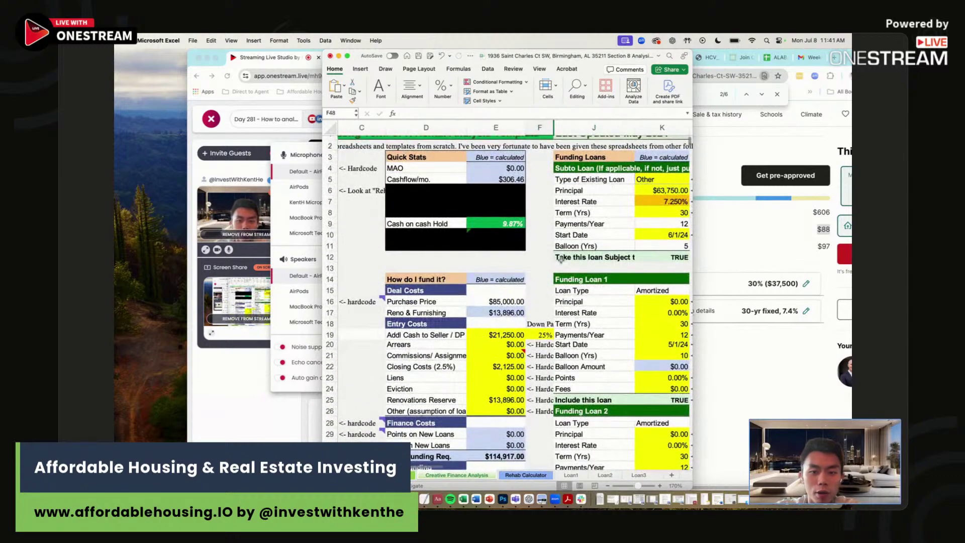
scroll(561, 259, down, 5)
key(Tab)
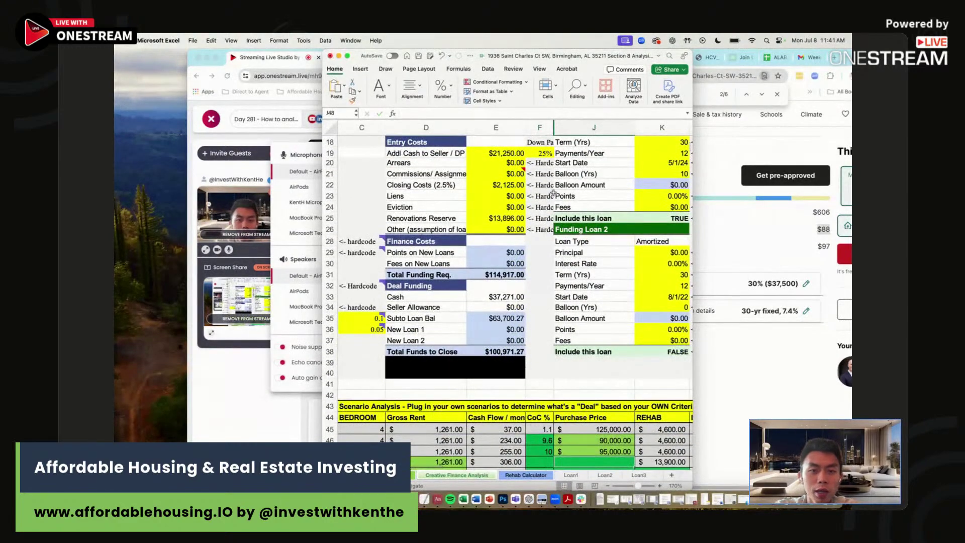
drag(549, 188, 346, 196)
scroll(487, 295, up, 8)
scroll(487, 295, down, 3)
scroll(487, 295, down, 5)
scroll(537, 289, right, 3)
click(637, 429)
click(613, 428)
text(85000)
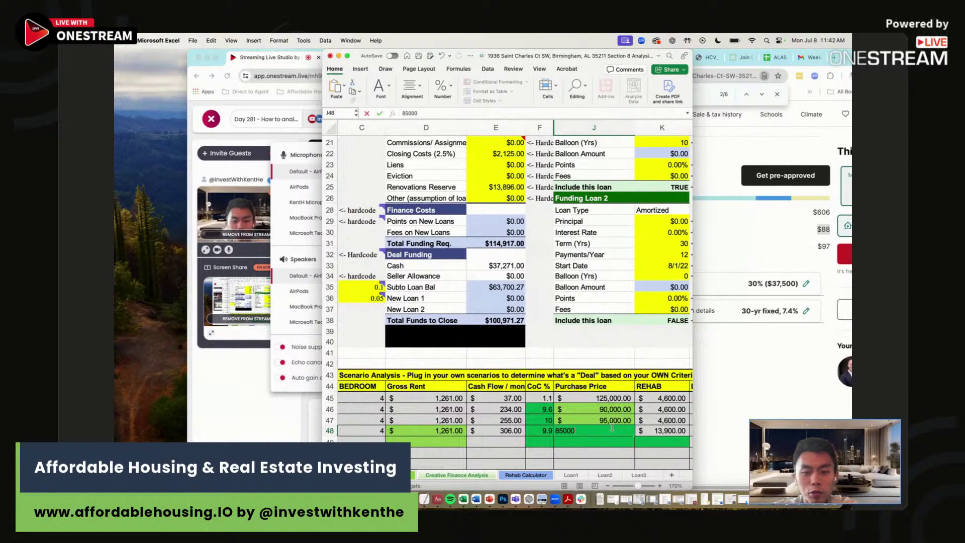
key(Return)
Widen the workbook window and give the fourth scenario a down payment of 25 and 7.25% mortgage interest
drag(577, 57, 496, 54)
drag(612, 177, 771, 178)
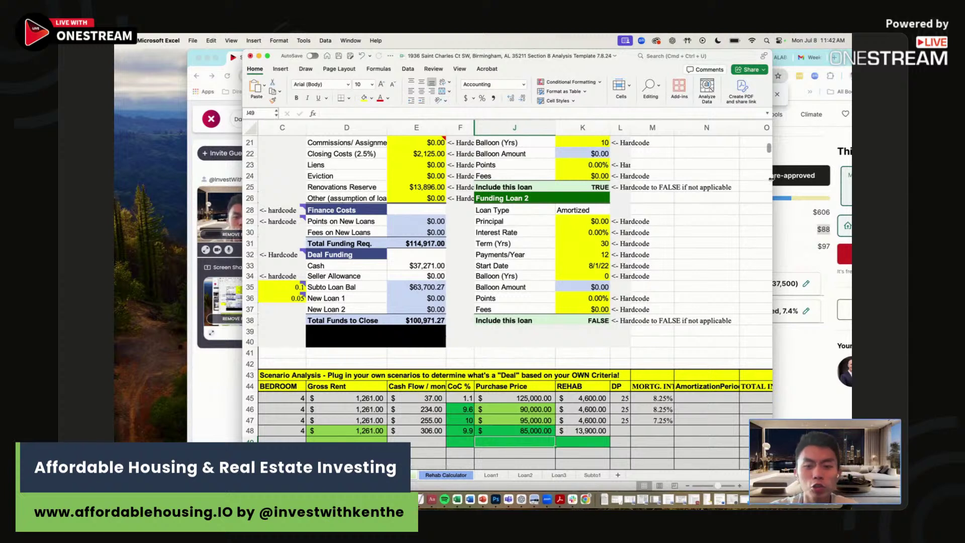
click(620, 430)
text(25)
click(653, 433)
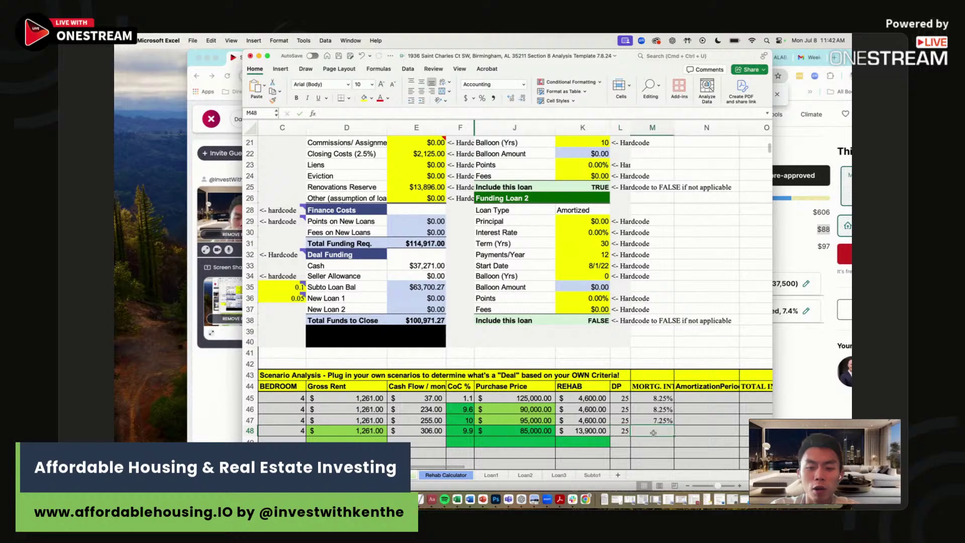
text(7.25)
key(Return)
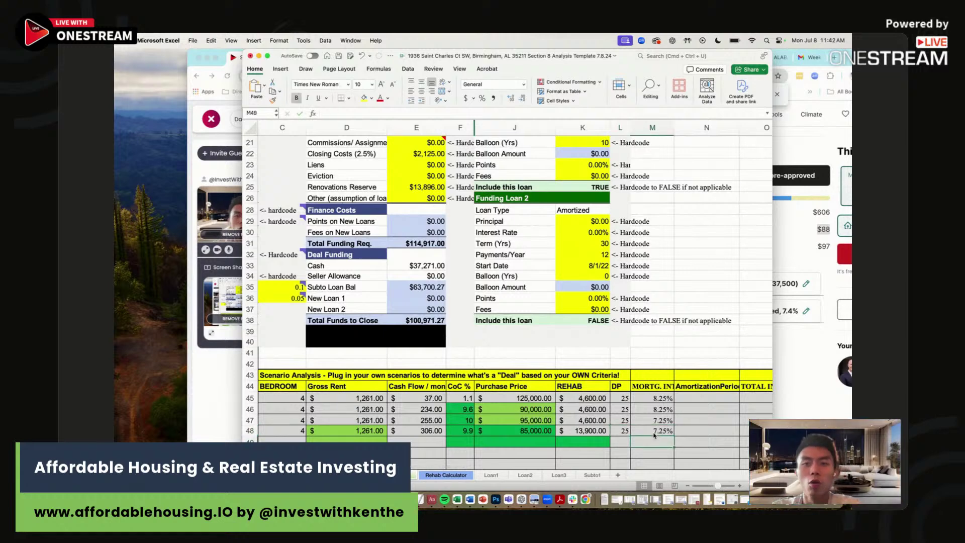
Compare the purchase prices and rehab costs across the four scenario rows
drag(621, 49, 672, 49)
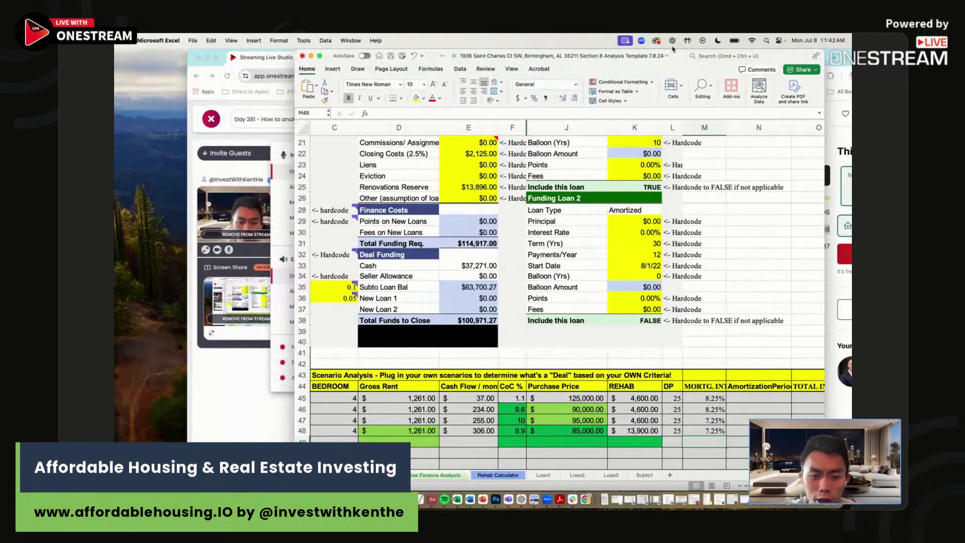
click(568, 398)
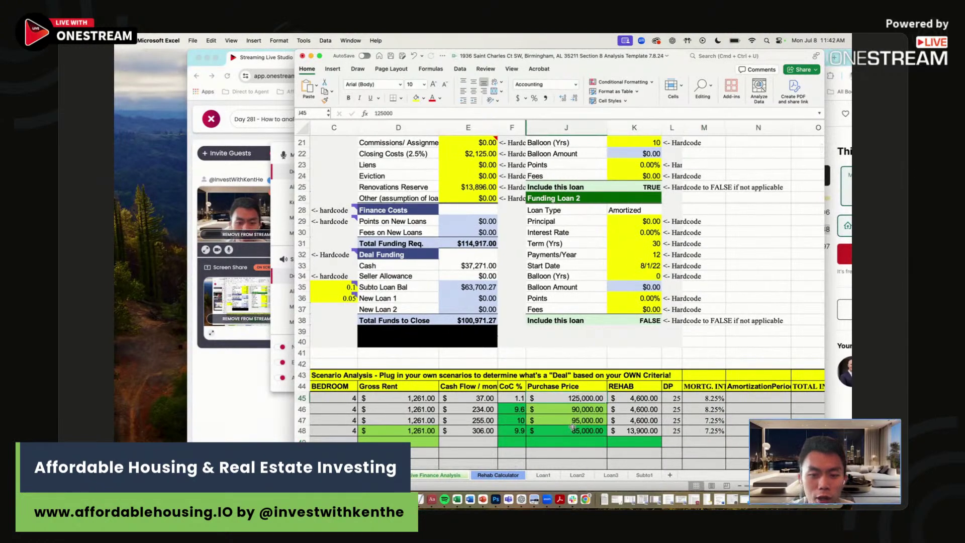
click(582, 410)
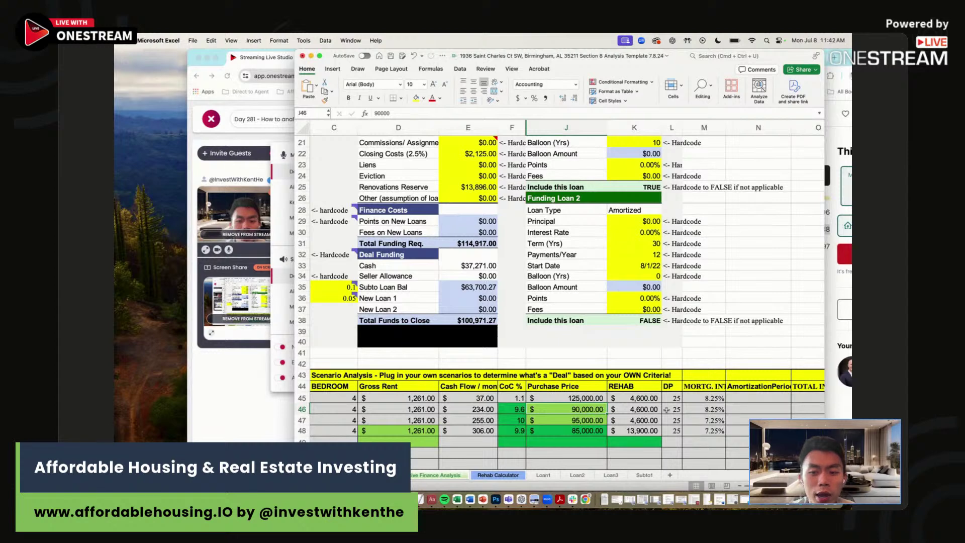
drag(578, 420, 623, 421)
click(629, 421)
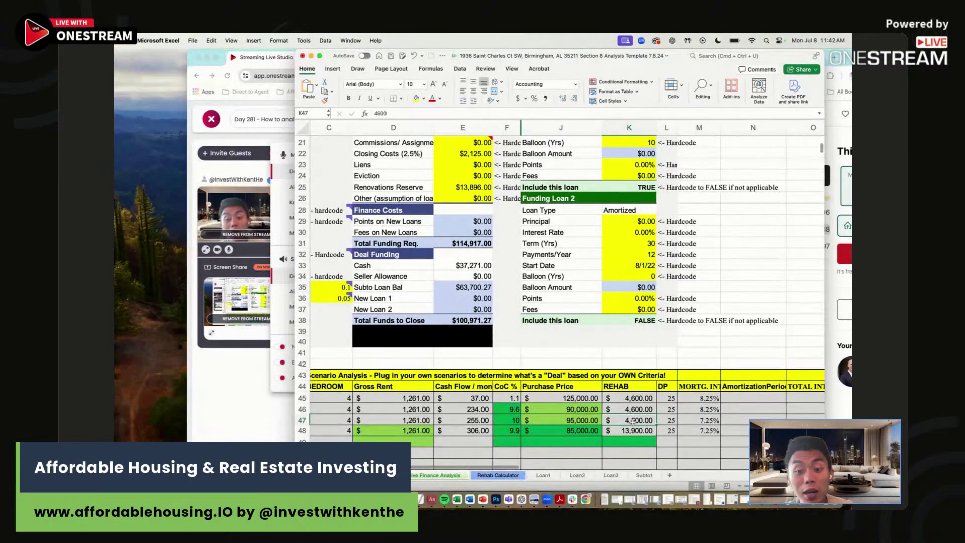
click(586, 419)
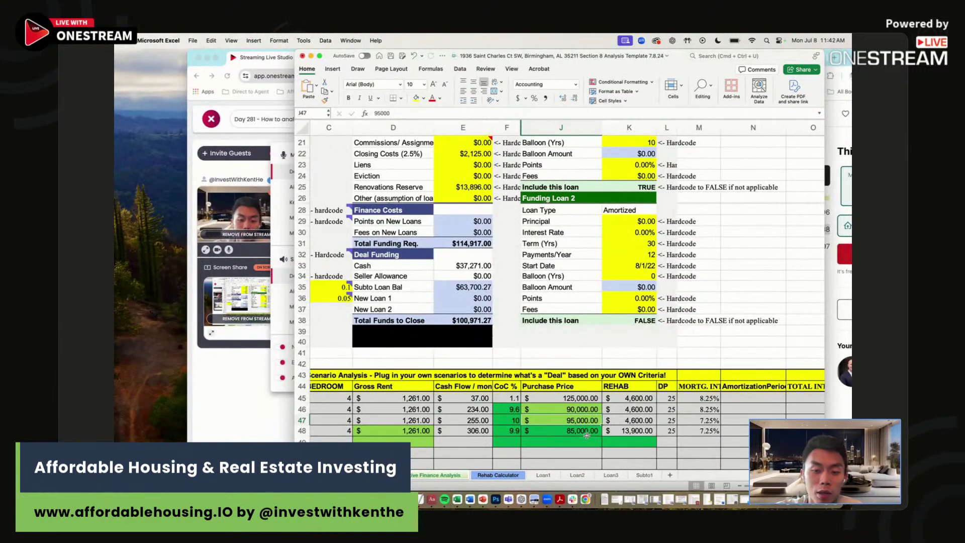
Switch from the workbook to the Chrome window with the Redfin listing, enlarge it and return to the listing's overview
click(579, 431)
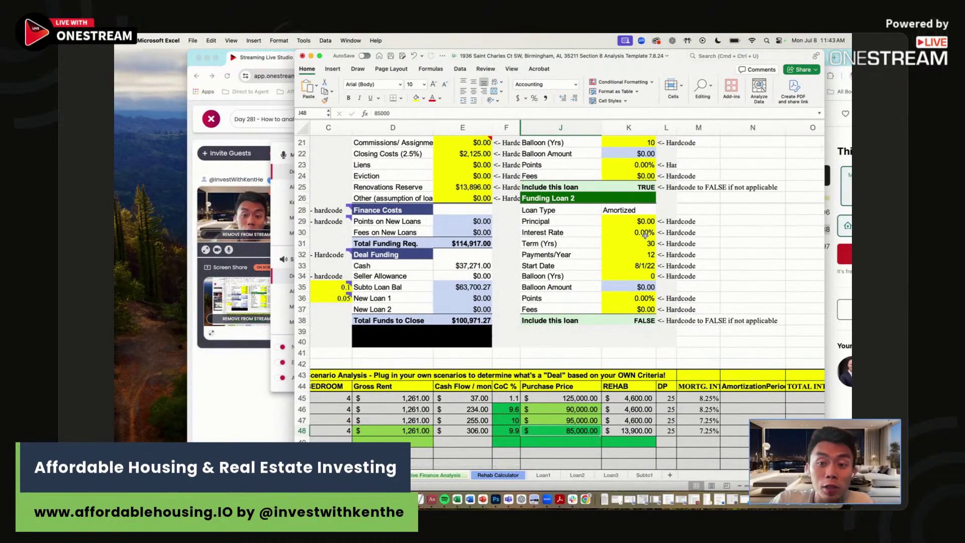
scroll(645, 235, left, 1)
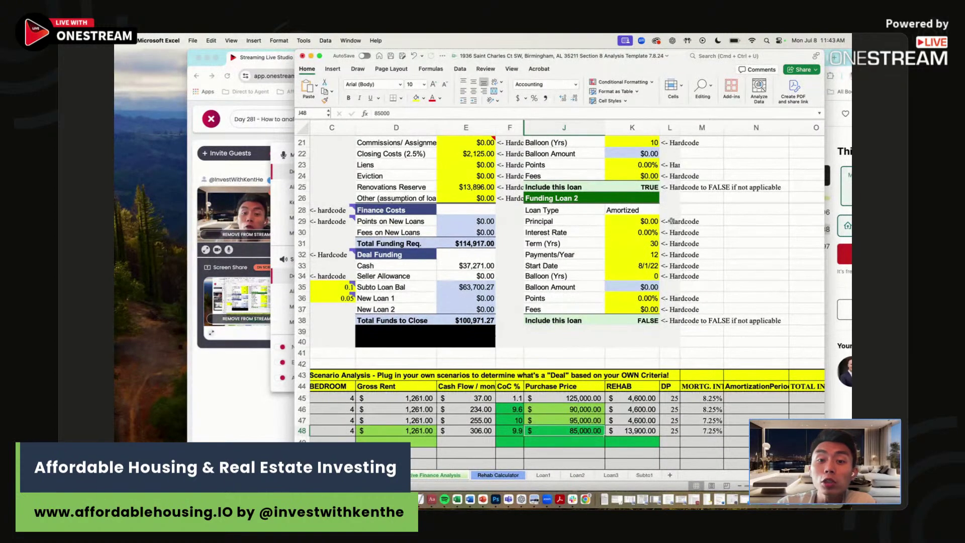
drag(543, 60, 540, 110)
click(515, 53)
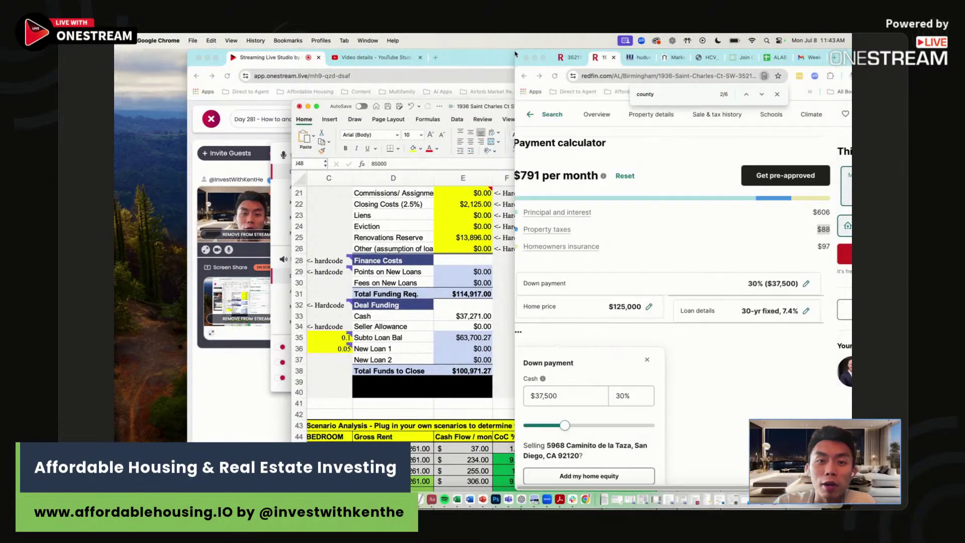
double_click(515, 53)
scroll(475, 241, up, 10)
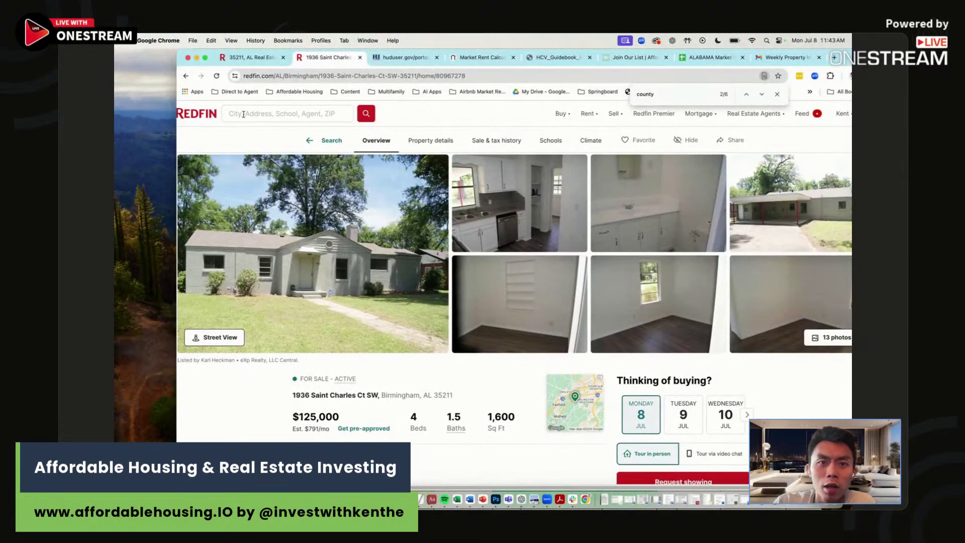
Show the Get Deal Analysis Tool page on affordablehousing.io with its full web address
click(632, 59)
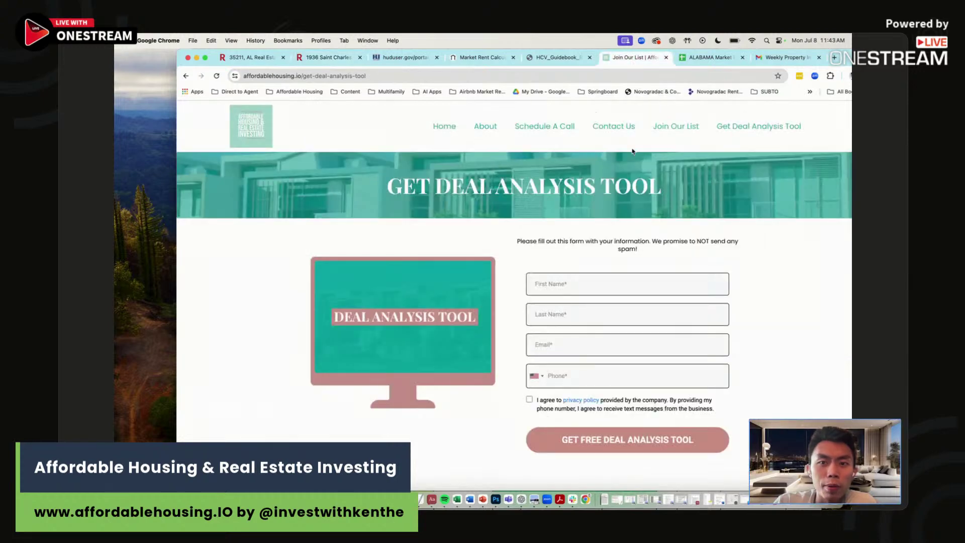
click(286, 75)
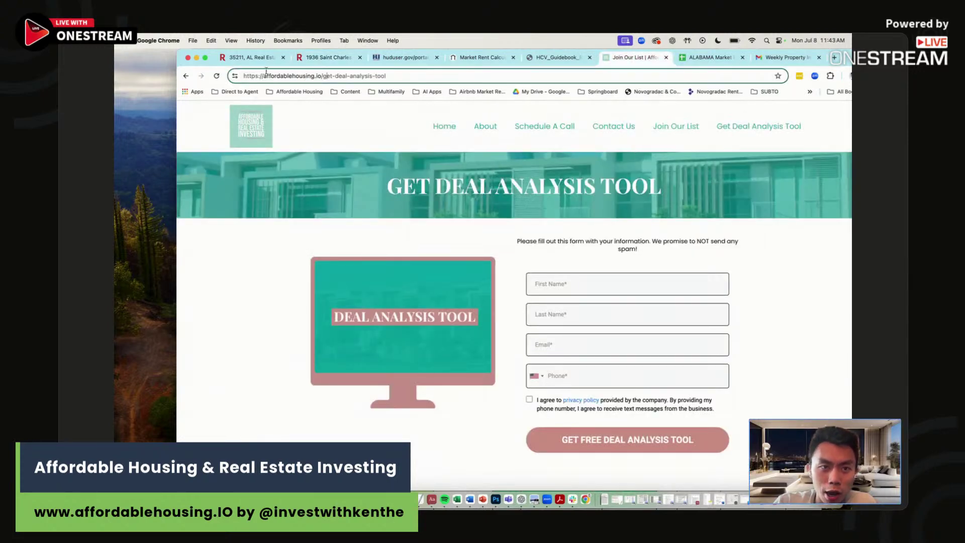
Switch to the OneStream studio window, close the microphone and speaker list, and read the latest live chat messages
drag(172, 53, 293, 50)
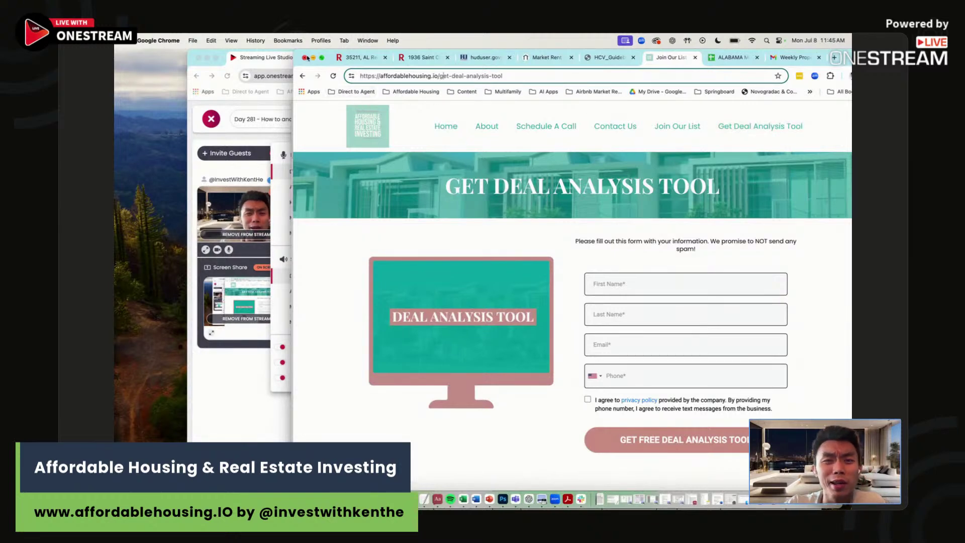
drag(295, 50, 328, 74)
click(279, 60)
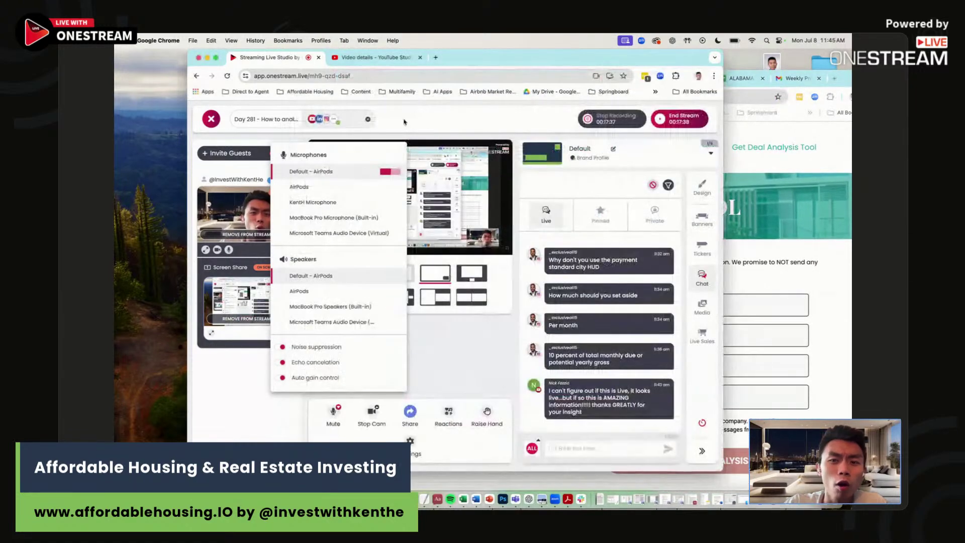
click(477, 116)
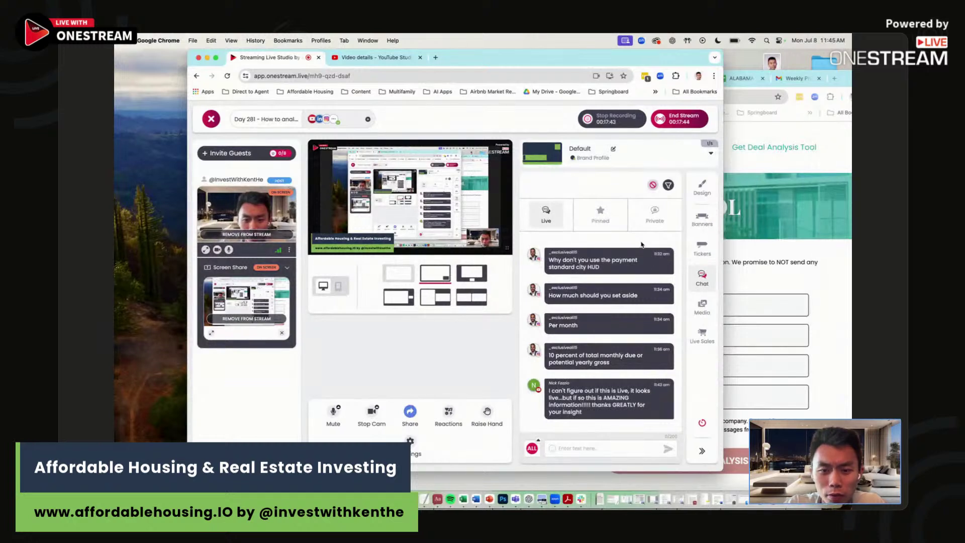
mouse_move(602, 395)
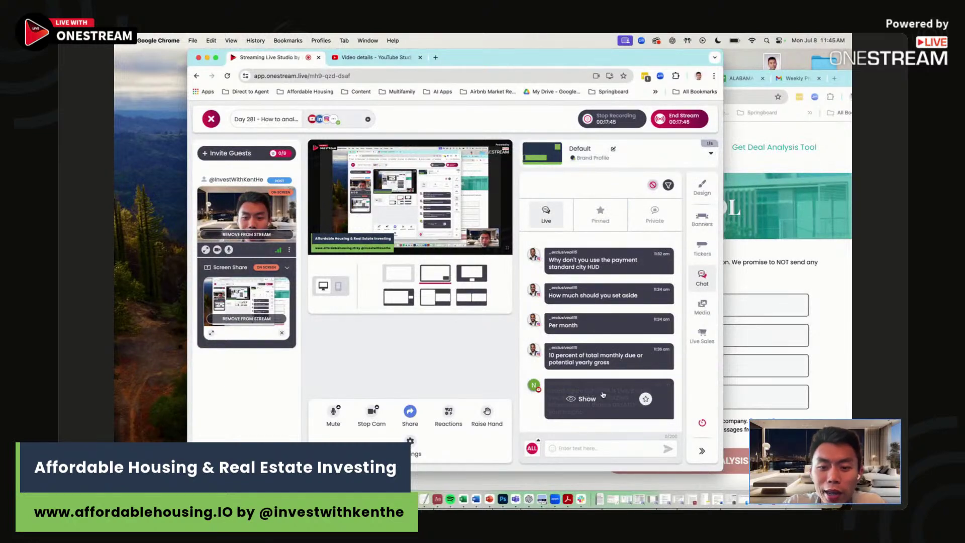
scroll(603, 327, down, 1)
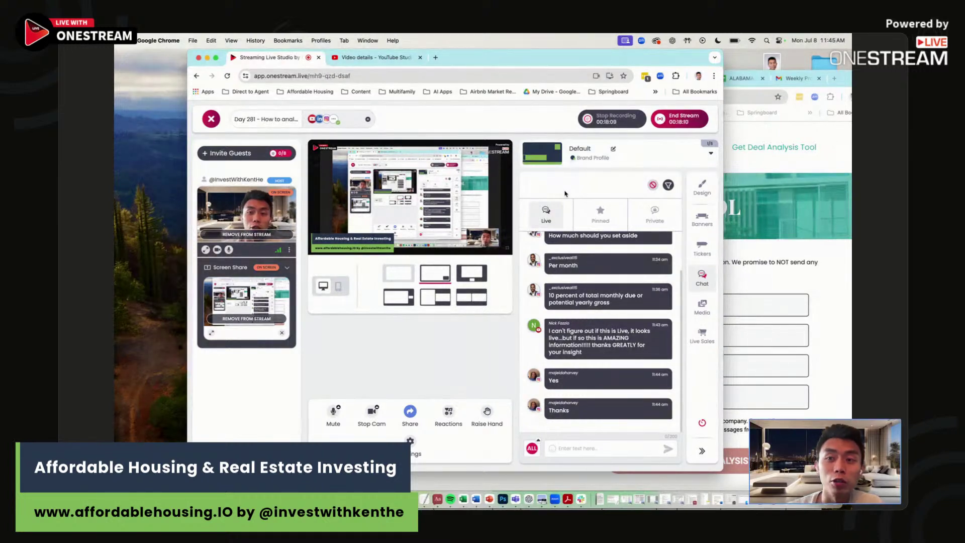
End the live stream without adding an outro
mouse_move(660, 240)
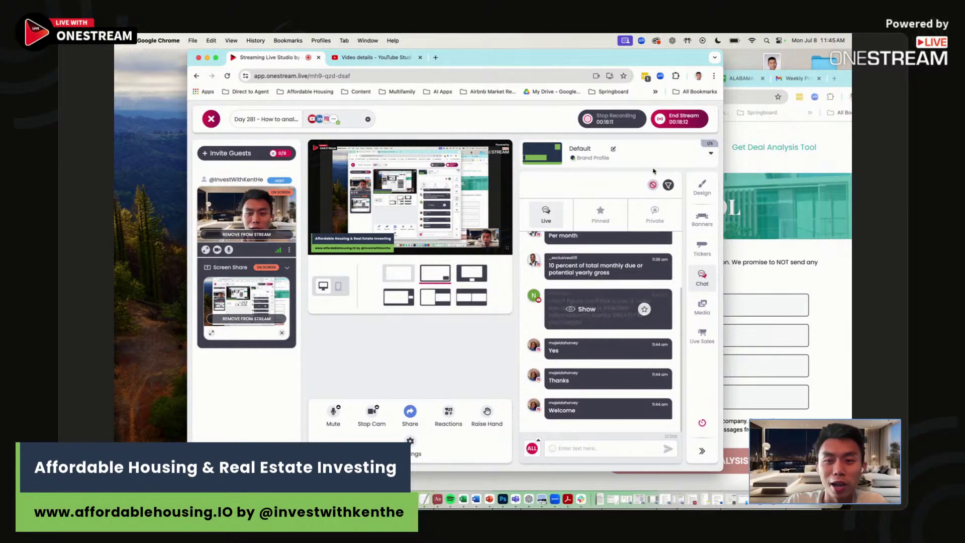
click(681, 118)
click(449, 348)
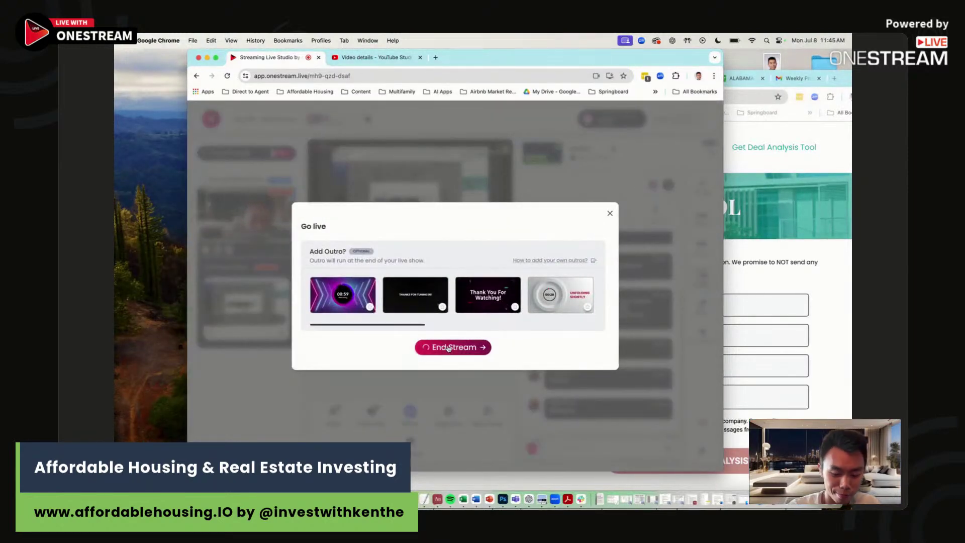